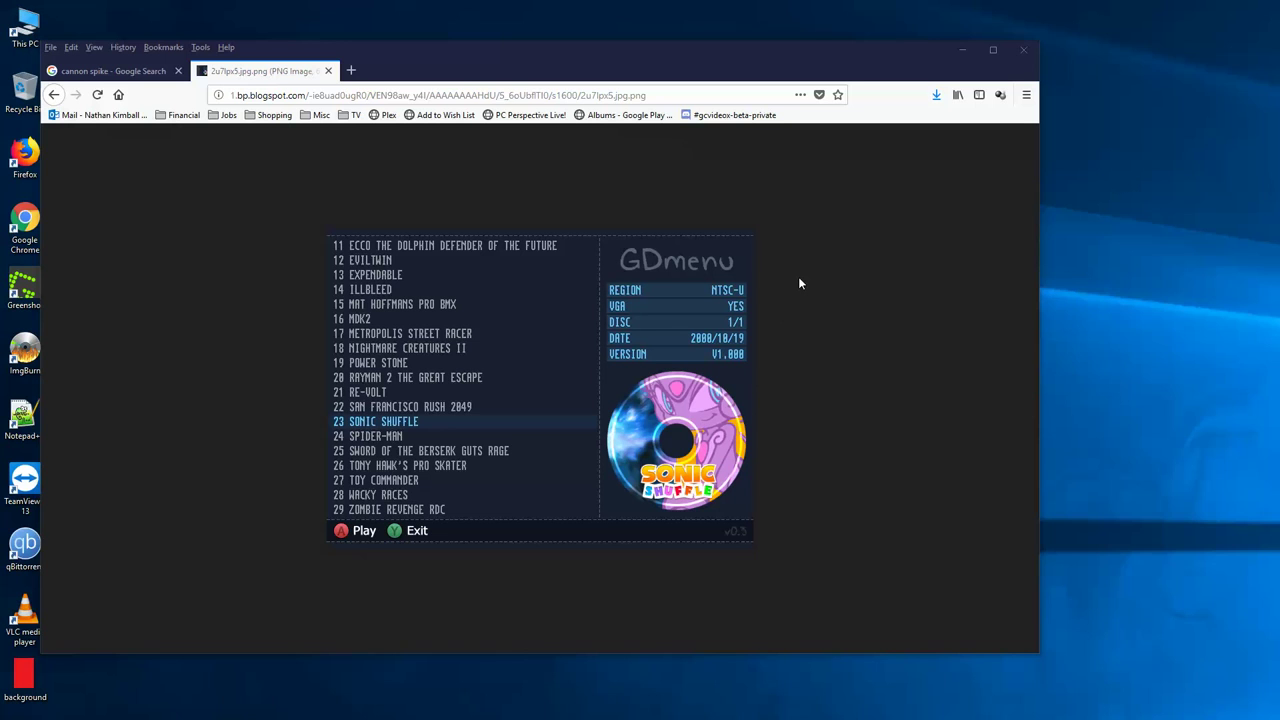
Step: Minimize Firefox to reveal the desktop with the Extract Re-Build folder
{"action": "left_click", "coordinate": [966, 50]}
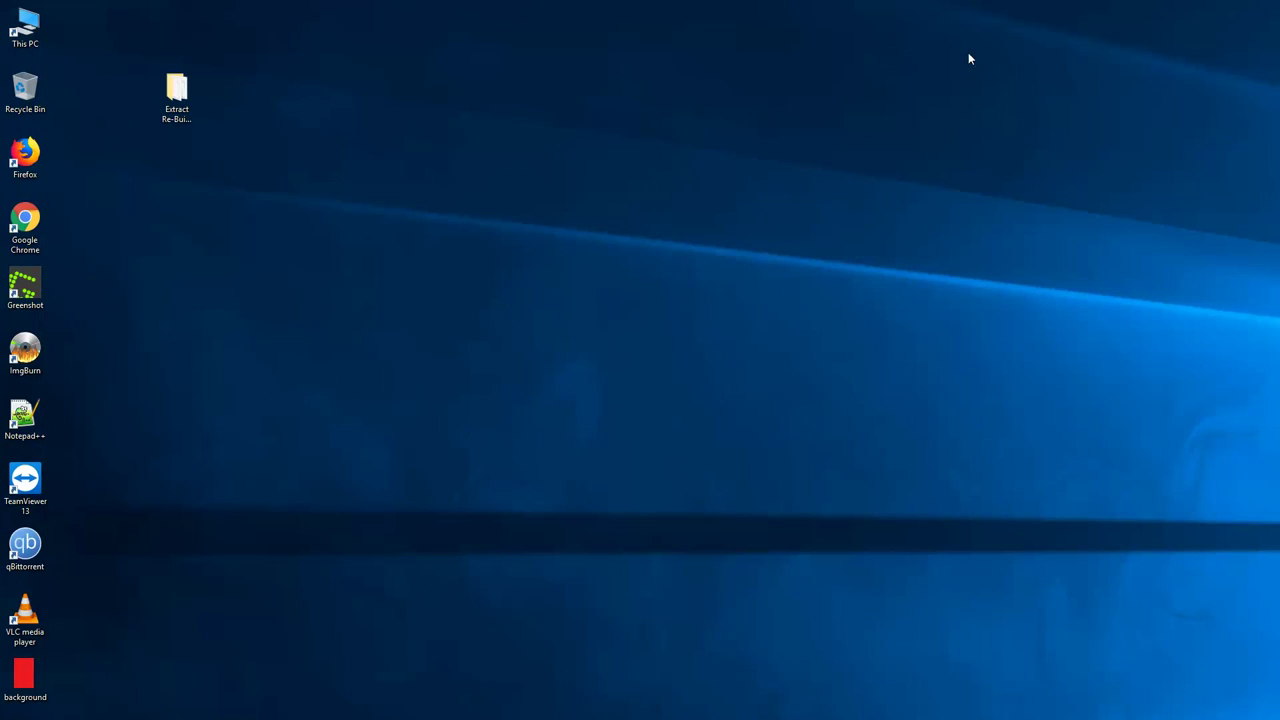
Step: Open the Extract Re-Build GDI's folder and view discimage.png in Photos
{"action": "double_click", "coordinate": [195, 101]}
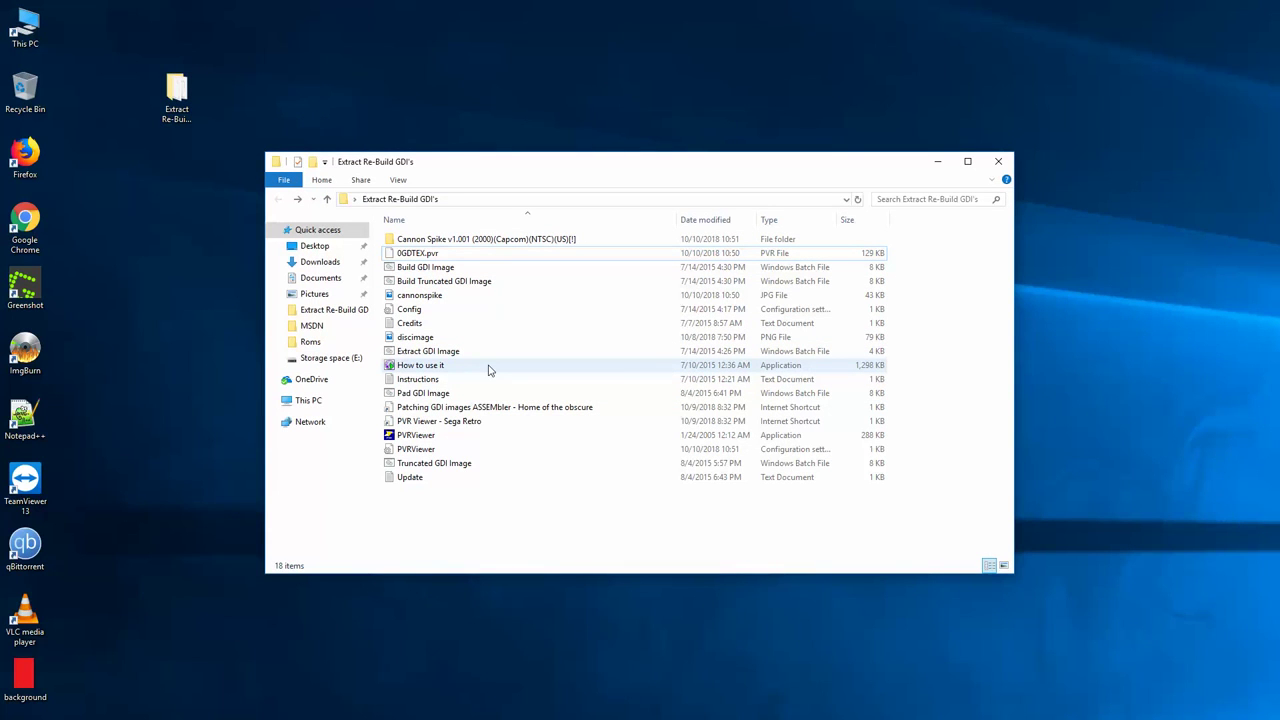
{"action": "mouse_move", "coordinate": [489, 376]}
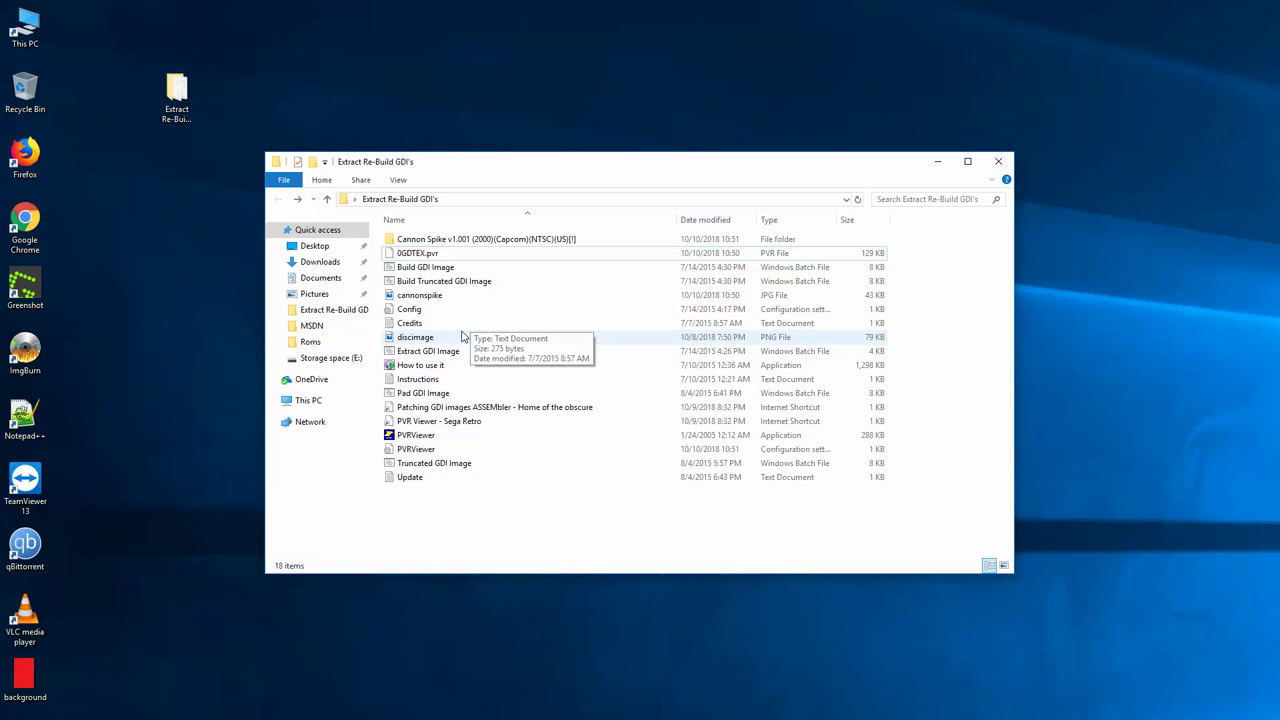
{"action": "double_click", "coordinate": [462, 336]}
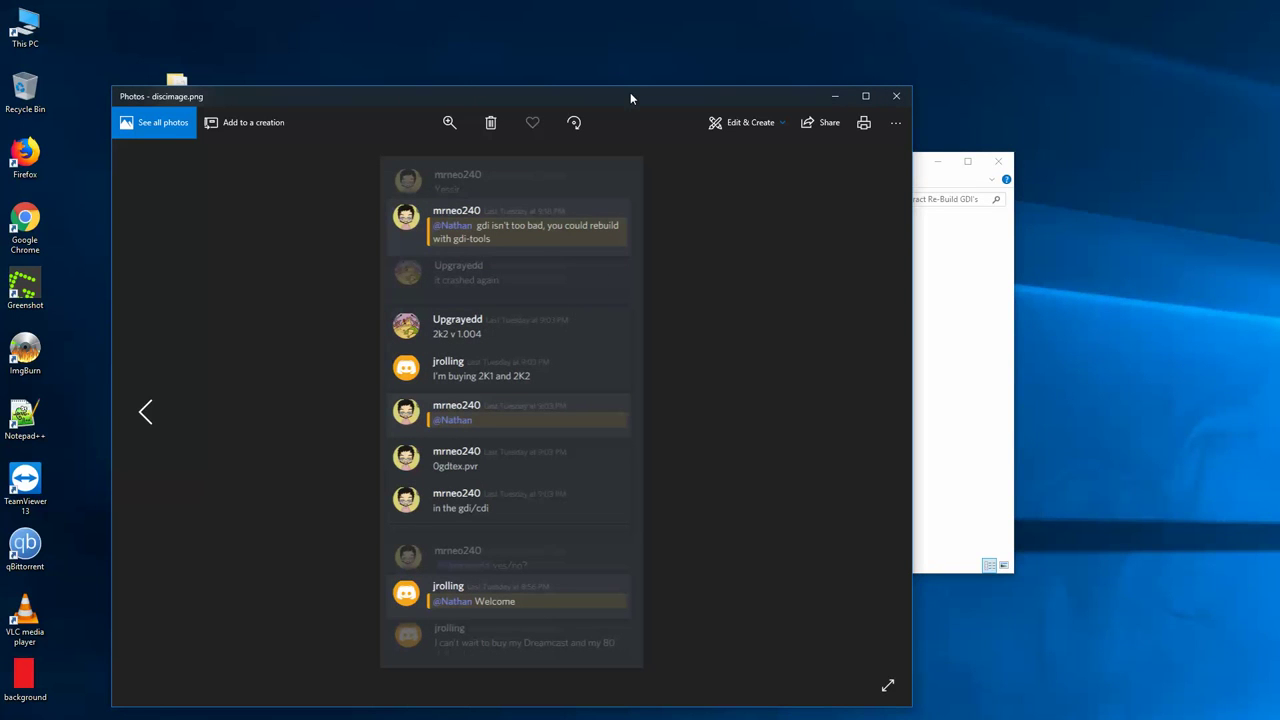
Step: Read the discimage chat screenshot mentioning 0gdtex.pvr, then close Photos
{"action": "left_click_drag", "start_coordinate": [630, 97], "coordinate": [693, 79]}
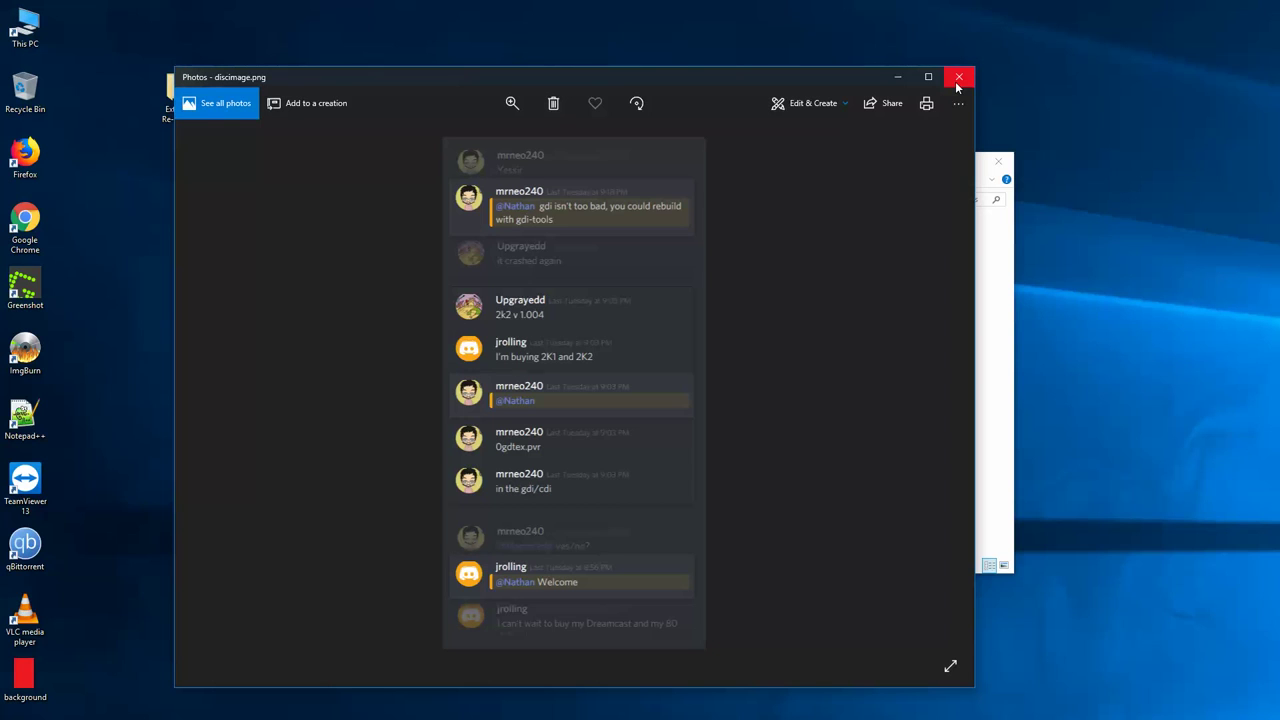
{"action": "left_click", "coordinate": [957, 80]}
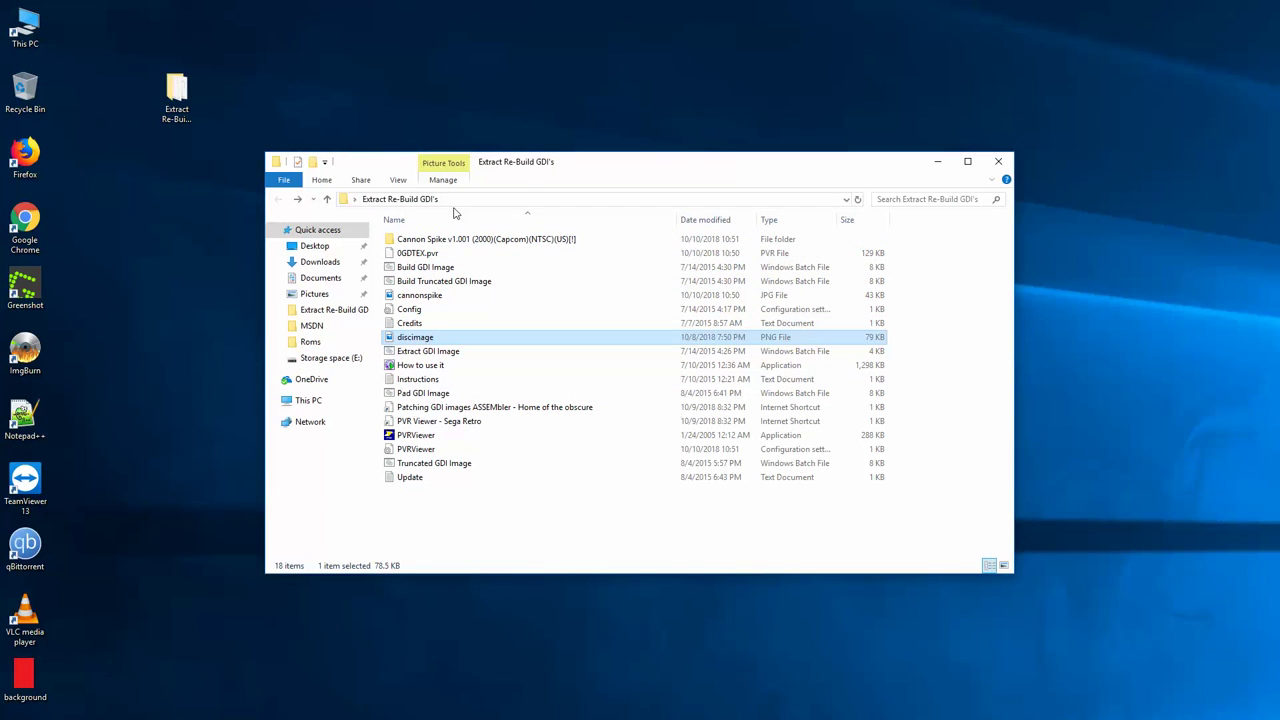
Step: Open the 'Patching GDI images ASSEMbler' shortcut so the forum thread loads in Firefox
{"action": "double_click", "coordinate": [462, 410]}
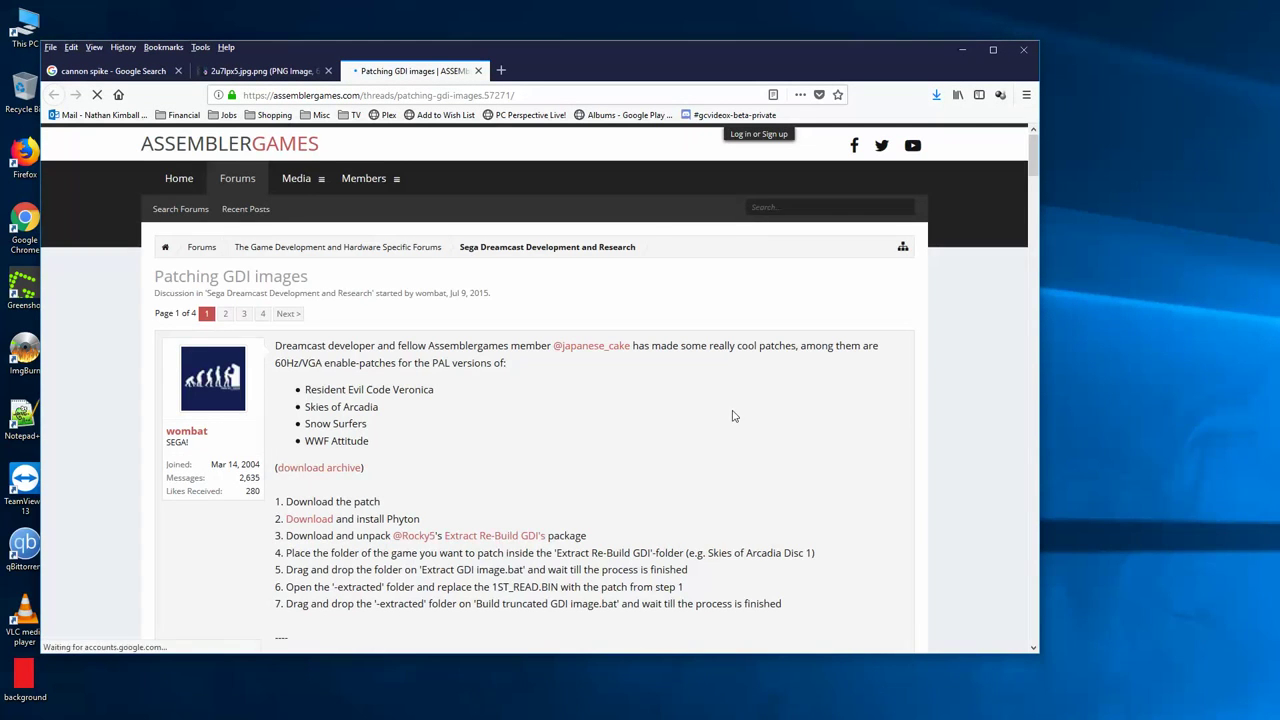
Step: Read the forum thread down to post #9's batch-file tool, then minimize Firefox
{"action": "scroll", "coordinate": [714, 486], "scroll_direction": "down", "scroll_amount": 7}
{"action": "scroll", "coordinate": [714, 486], "scroll_direction": "down", "scroll_amount": 10}
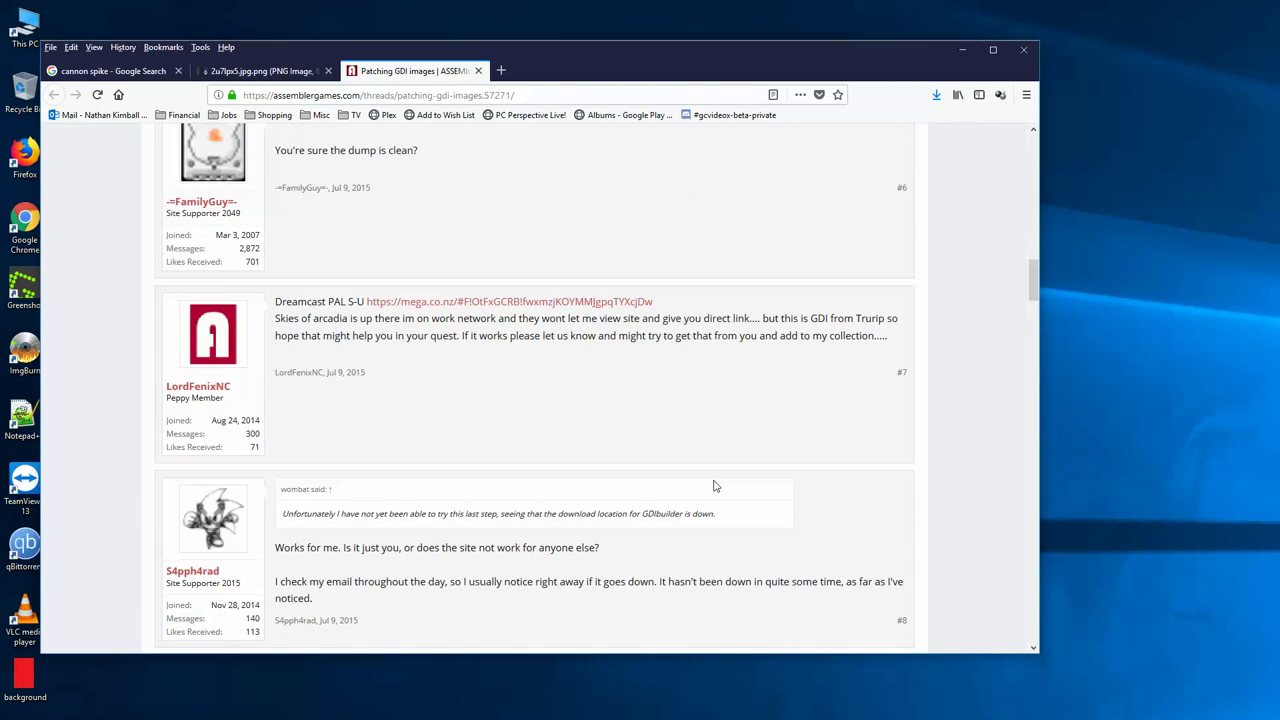
{"action": "scroll", "coordinate": [714, 486], "scroll_direction": "down", "scroll_amount": 5}
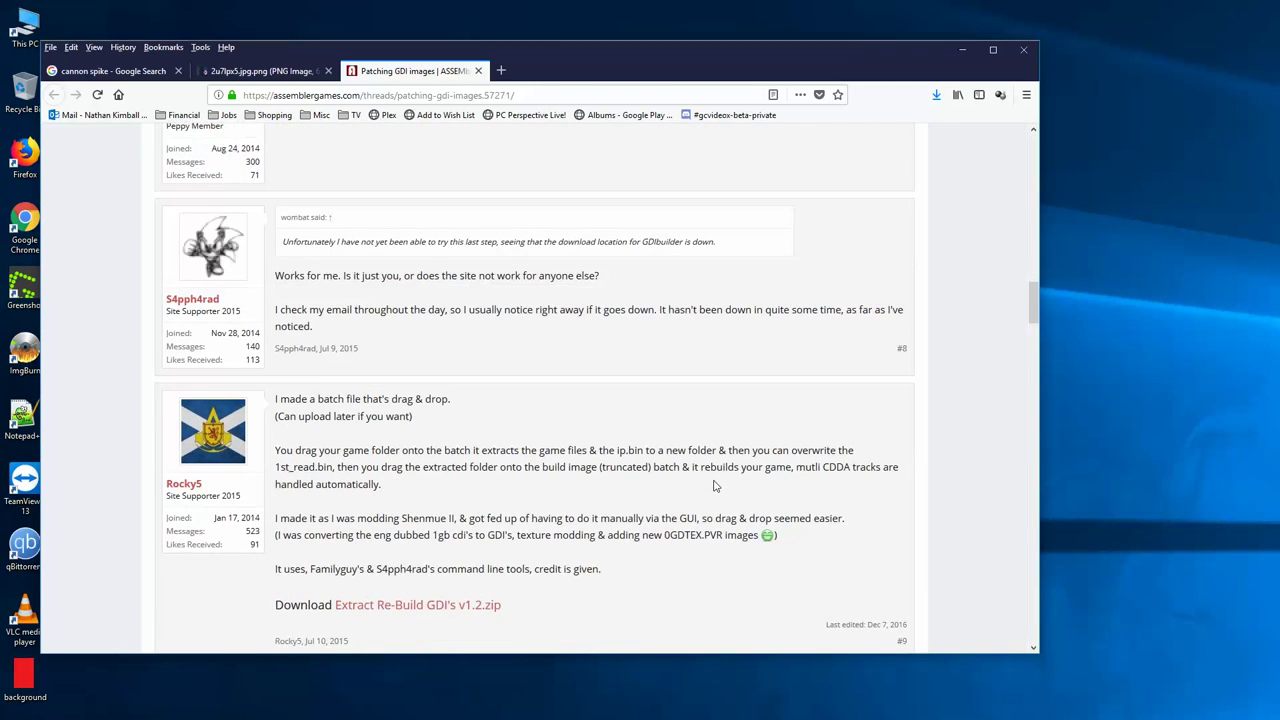
{"action": "scroll", "coordinate": [714, 486], "scroll_direction": "down", "scroll_amount": 3}
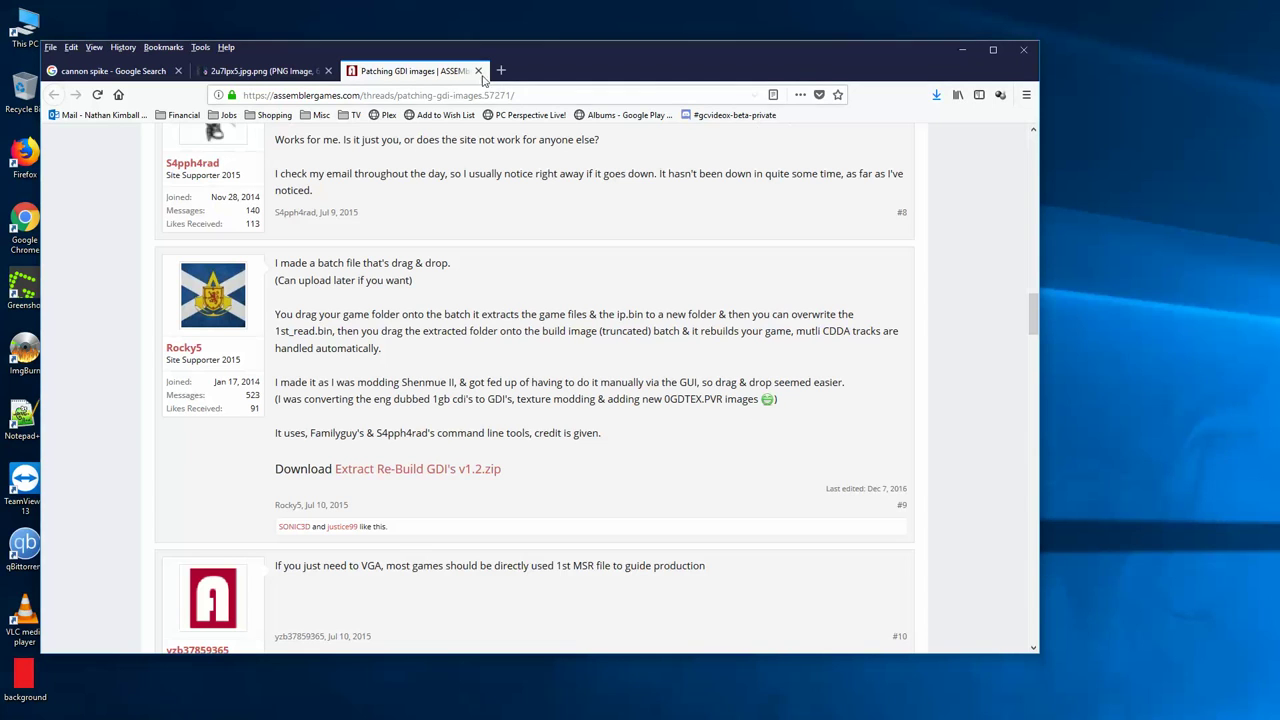
{"action": "left_click", "coordinate": [966, 57]}
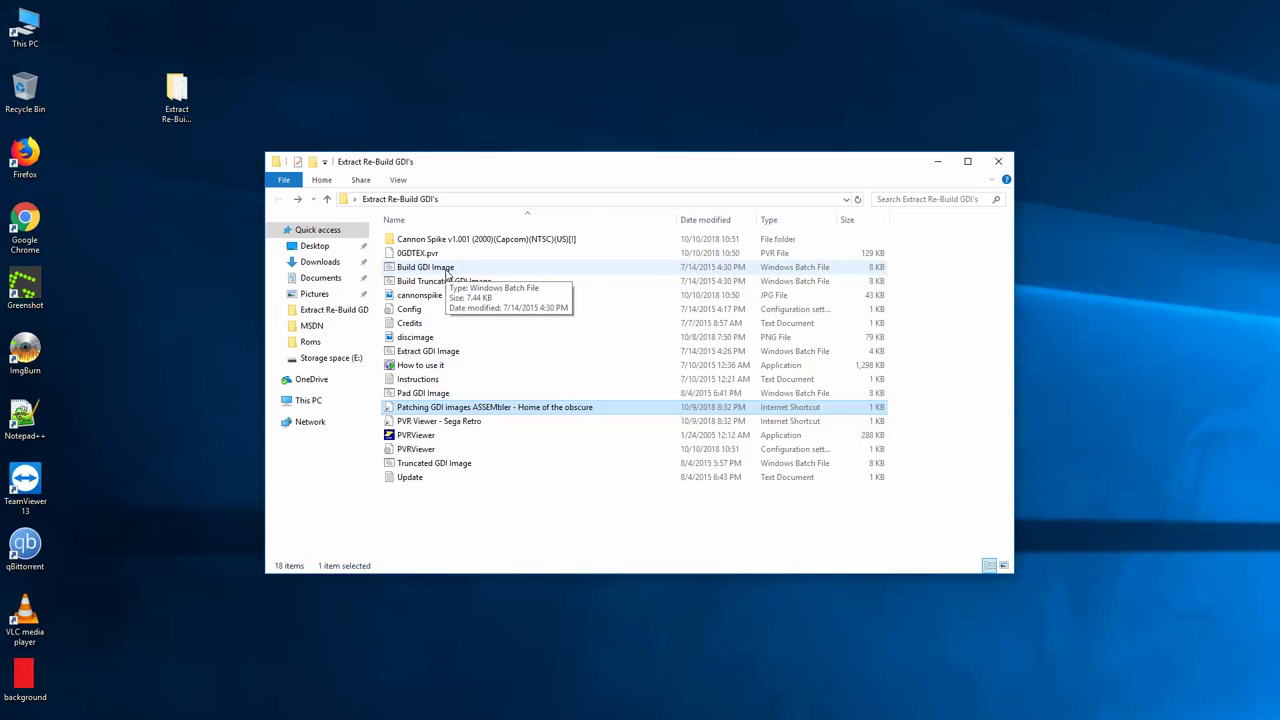
Step: Open the 'PVR Viewer - Sega Retro' shortcut to load the PVRViewer.rar download page
{"action": "left_click", "coordinate": [455, 424]}
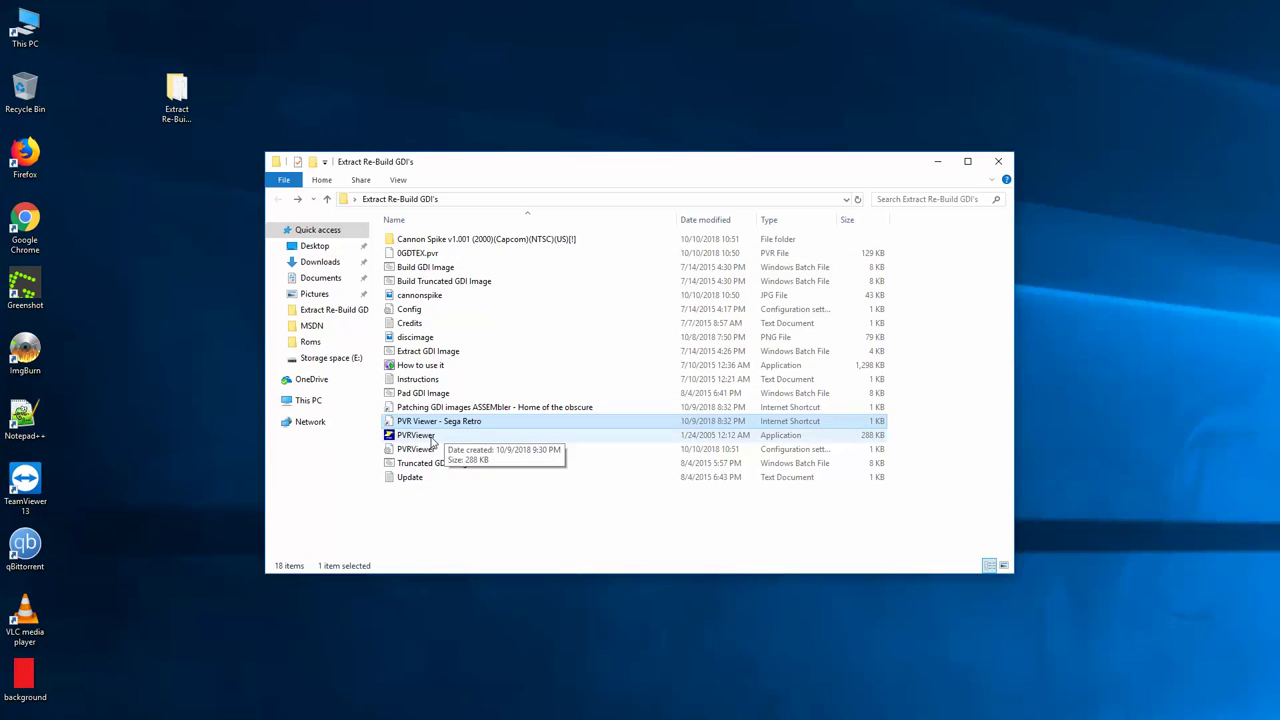
{"action": "double_click", "coordinate": [445, 423]}
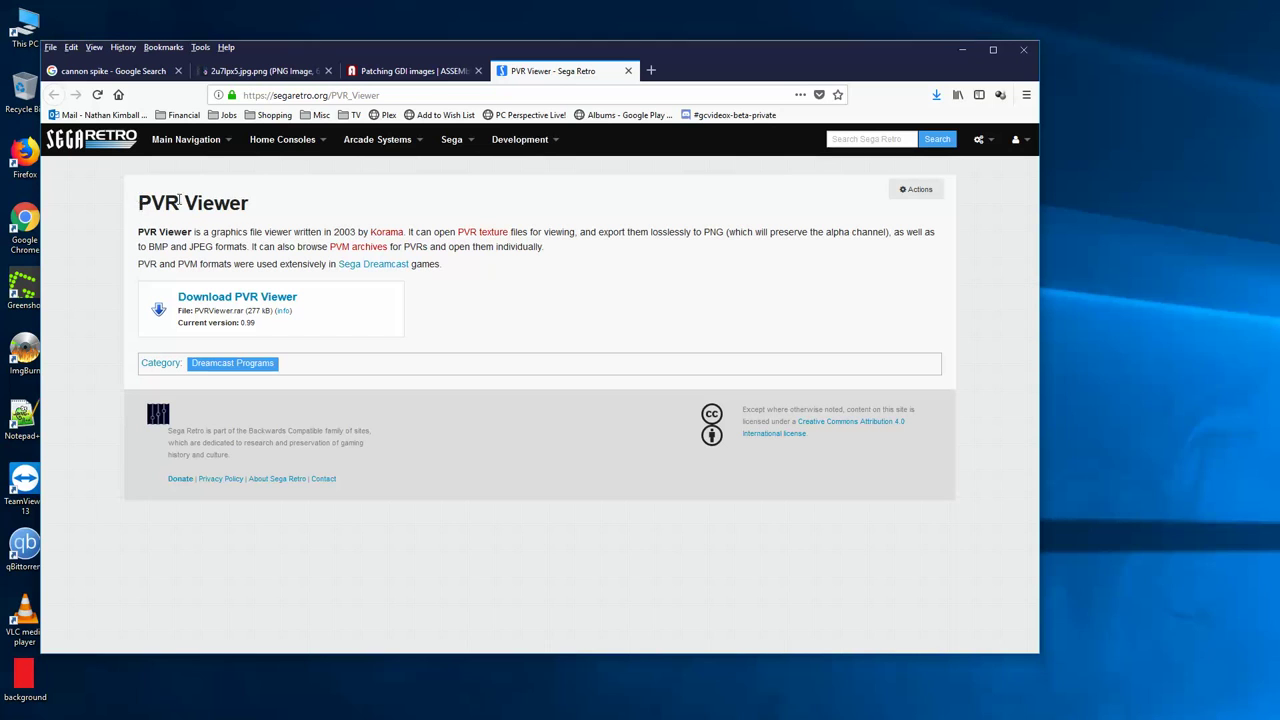
Step: Close the Sega Retro PVR Viewer and Patching GDI images tabs, then minimize Firefox
{"action": "left_click_drag", "start_coordinate": [139, 203], "coordinate": [253, 210]}
{"action": "left_click", "coordinate": [252, 210]}
{"action": "left_click", "coordinate": [628, 71]}
{"action": "left_click", "coordinate": [478, 71]}
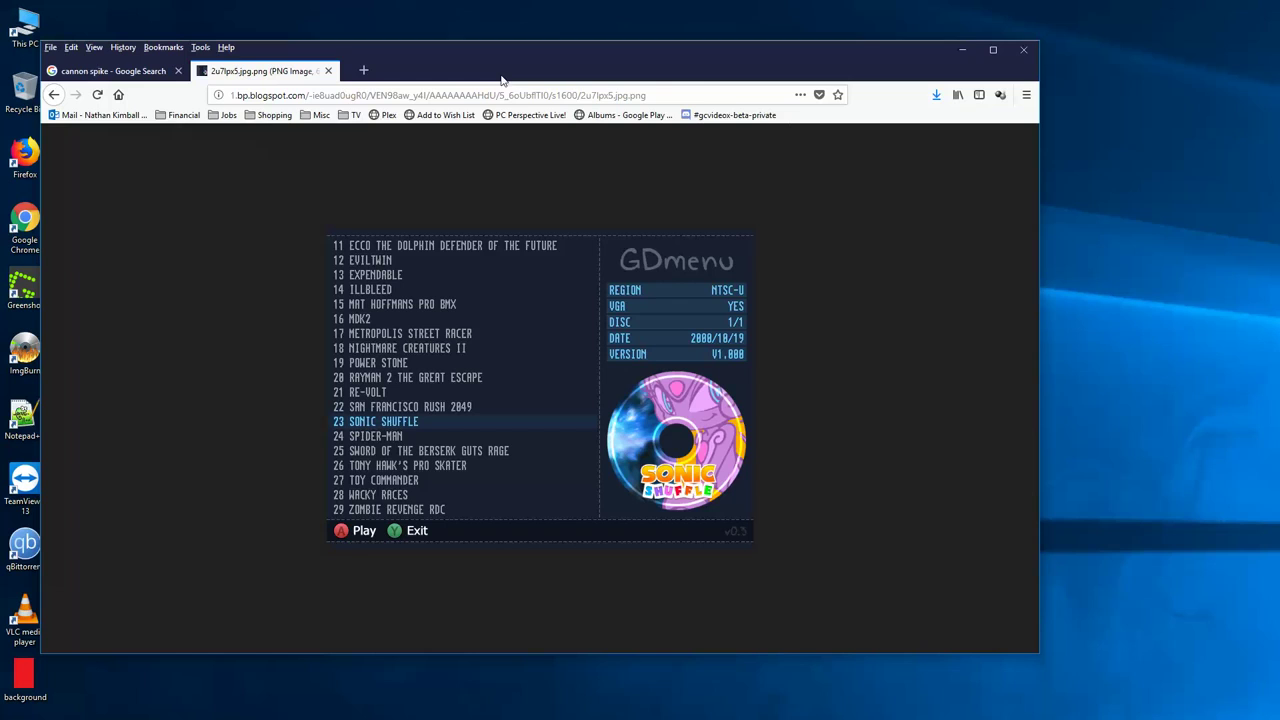
{"action": "left_click", "coordinate": [952, 55]}
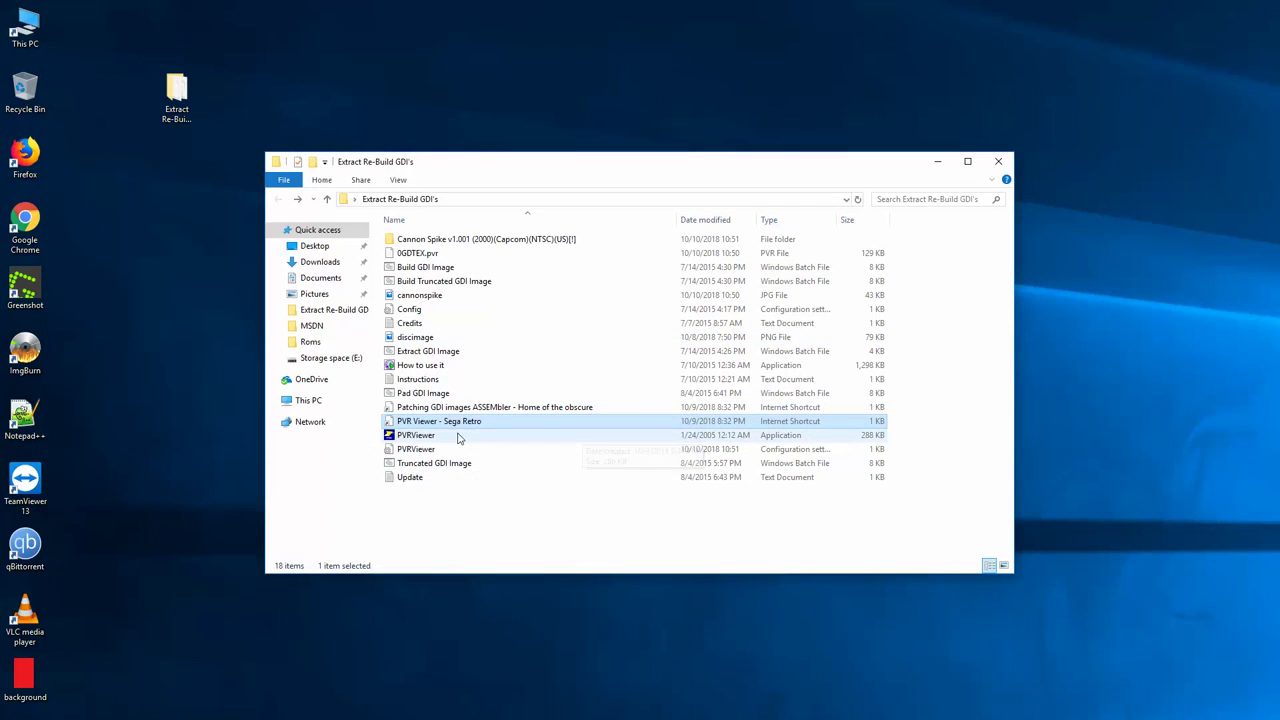
Step: Select PVRViewer, then the Cannon Spike v1.001 game folder
{"action": "left_click", "coordinate": [456, 436]}
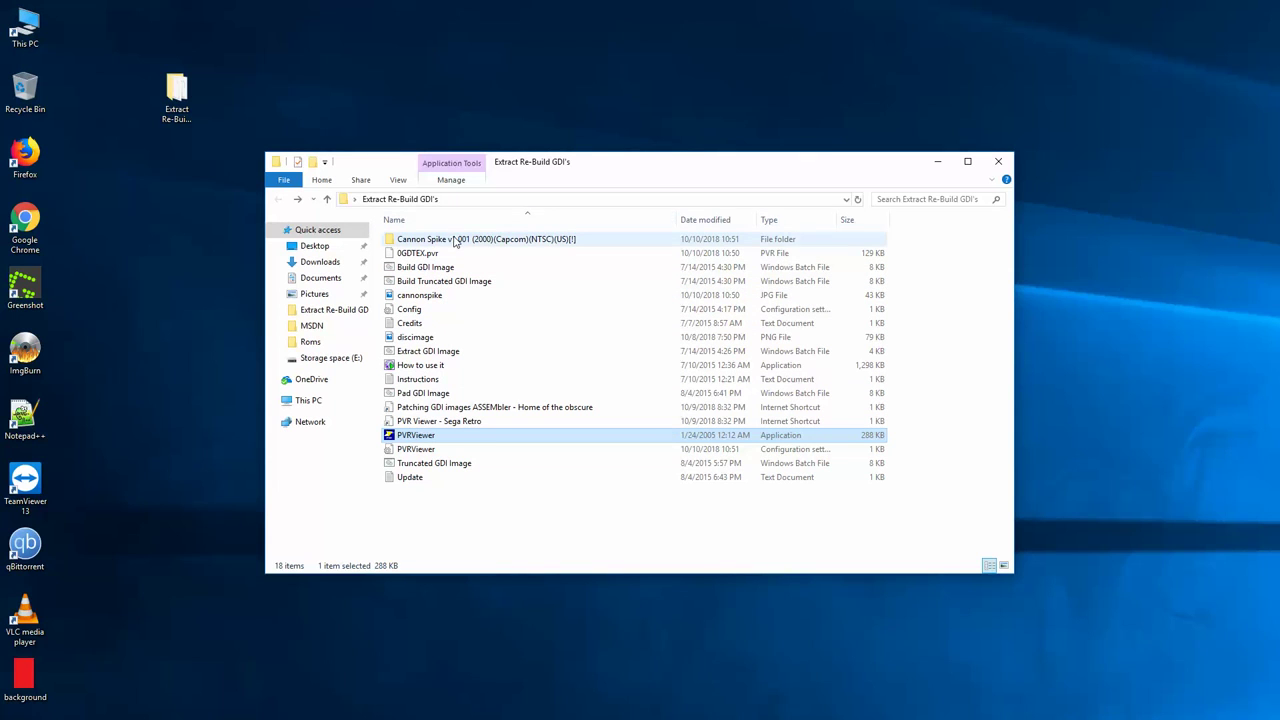
{"action": "left_click", "coordinate": [455, 241]}
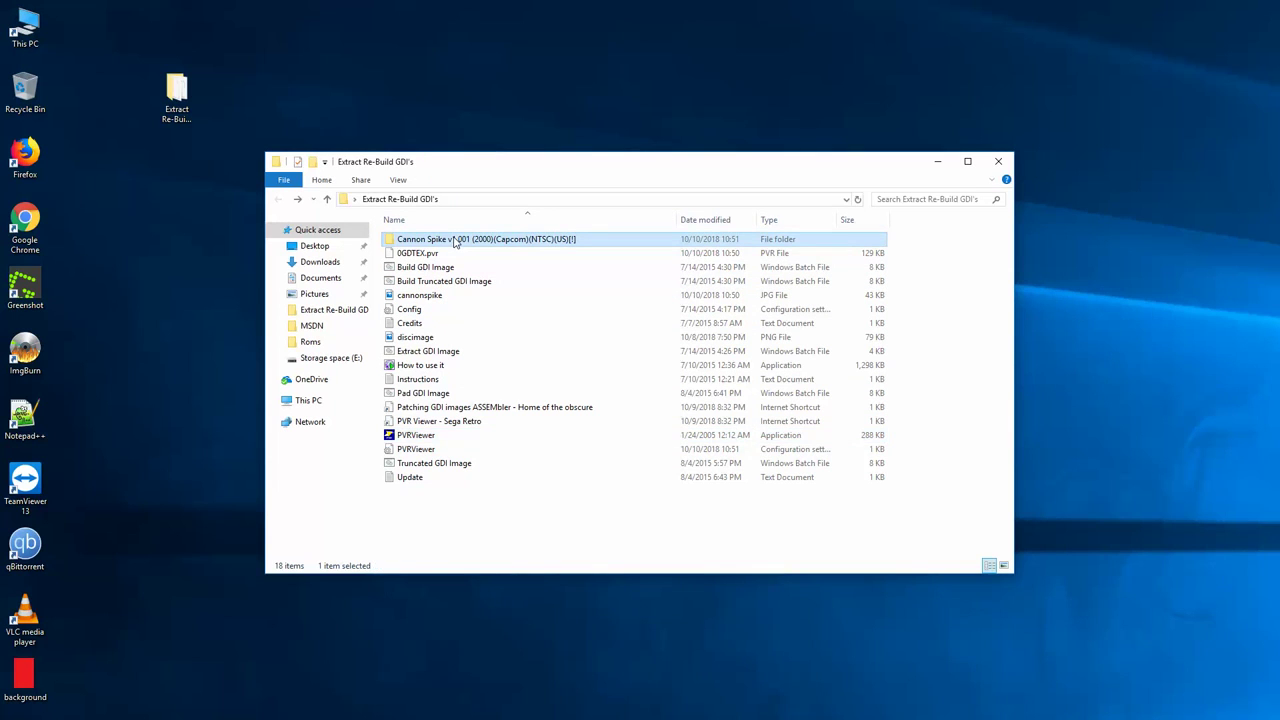
Step: Inside Cannon Spike, widen the Name column to show the full .gdi name and select tracks 02-04
{"action": "double_click", "coordinate": [561, 242]}
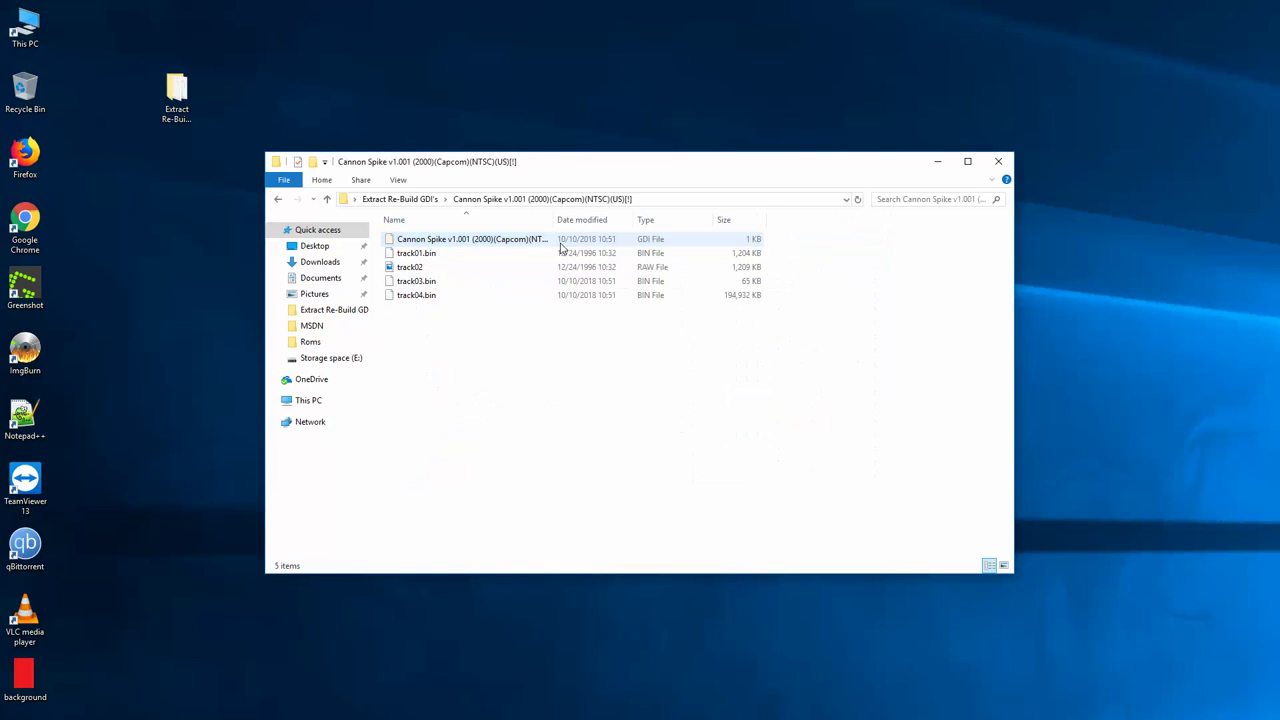
{"action": "left_click", "coordinate": [509, 242]}
{"action": "left_click_drag", "start_coordinate": [556, 219], "coordinate": [707, 219]}
{"action": "left_click", "coordinate": [620, 333]}
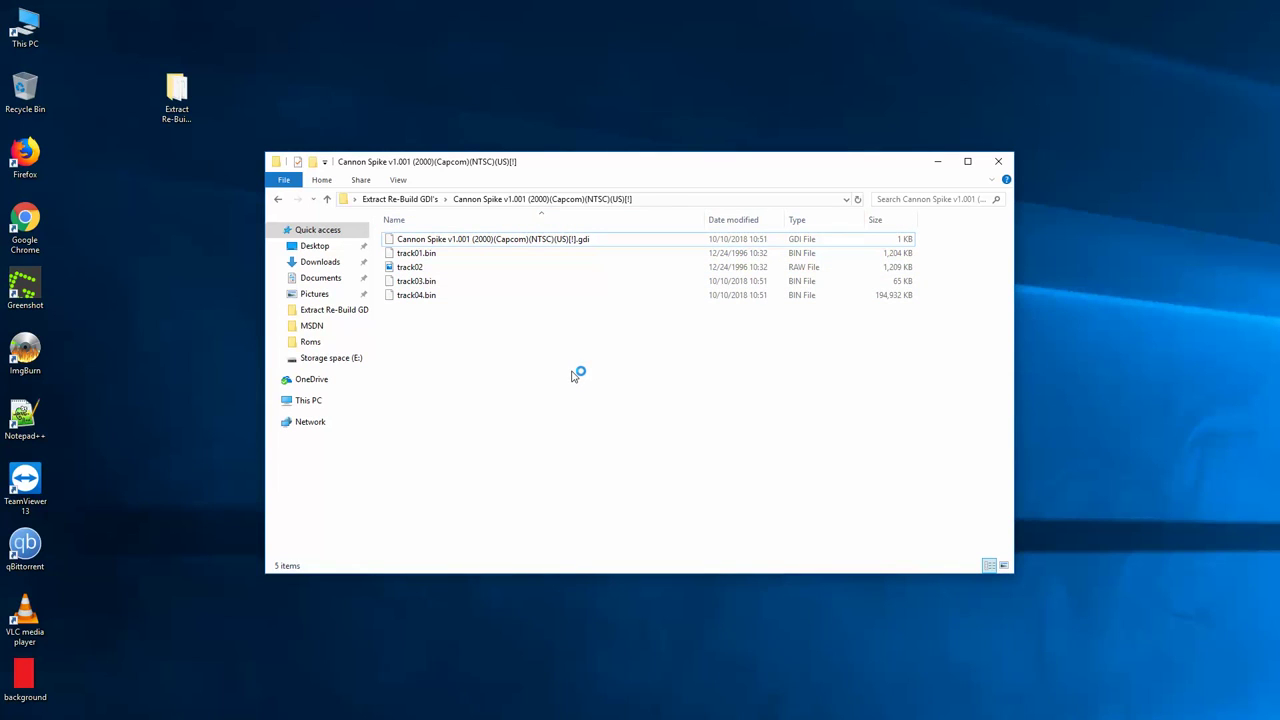
{"action": "left_click_drag", "start_coordinate": [571, 370], "coordinate": [550, 333]}
Step: Return to Extract Re-Build GDI's and drag the Cannon Spike folder toward Extract GDI Image.bat
{"action": "left_click", "coordinate": [281, 201]}
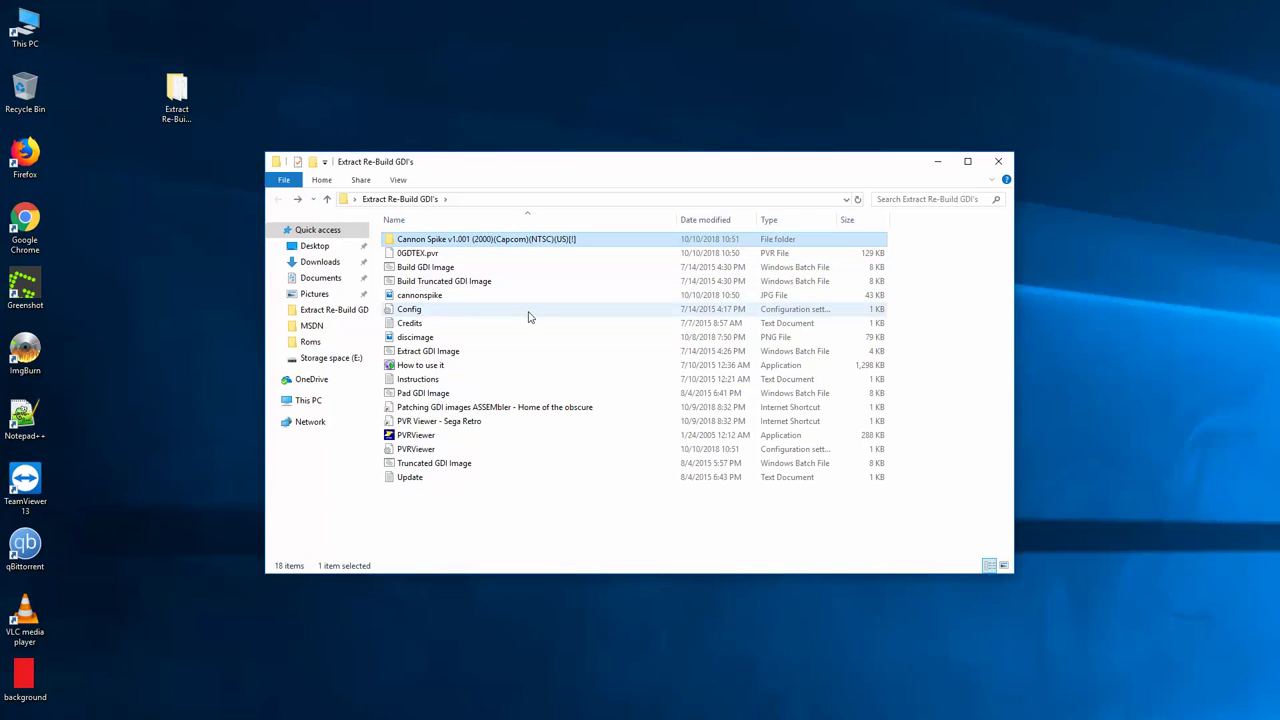
{"action": "double_click", "coordinate": [521, 243]}
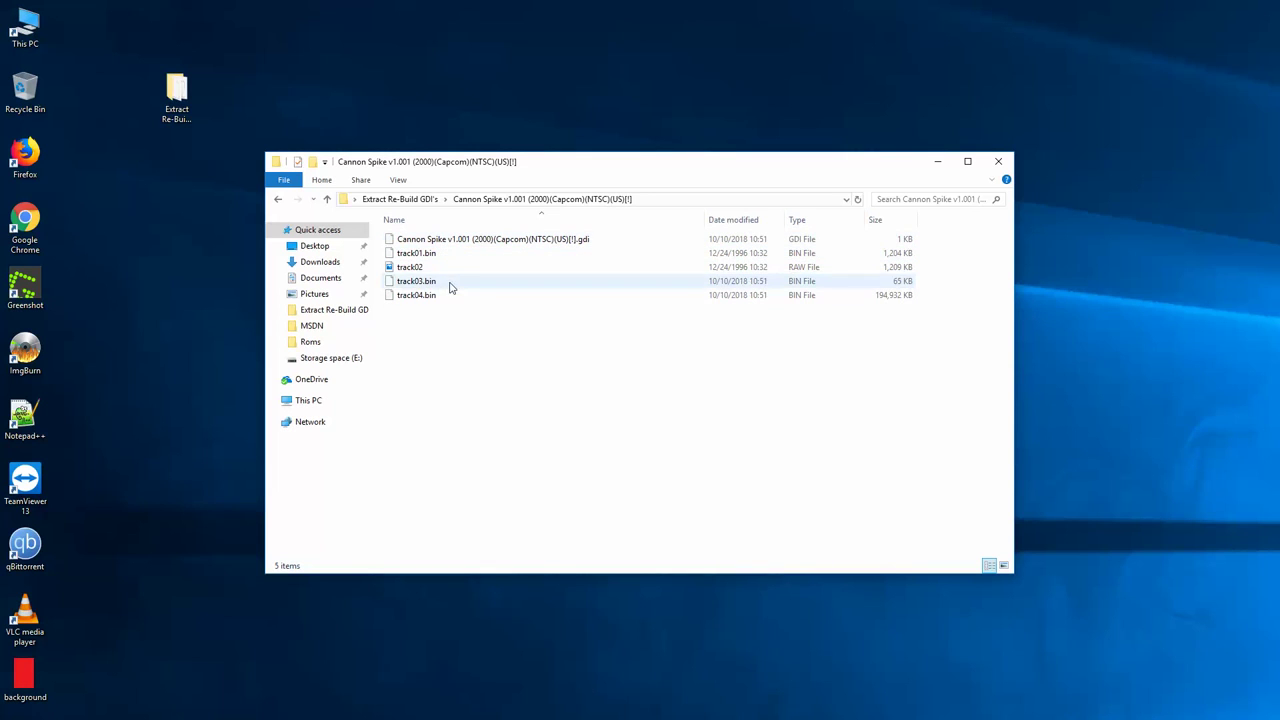
{"action": "left_click", "coordinate": [278, 202]}
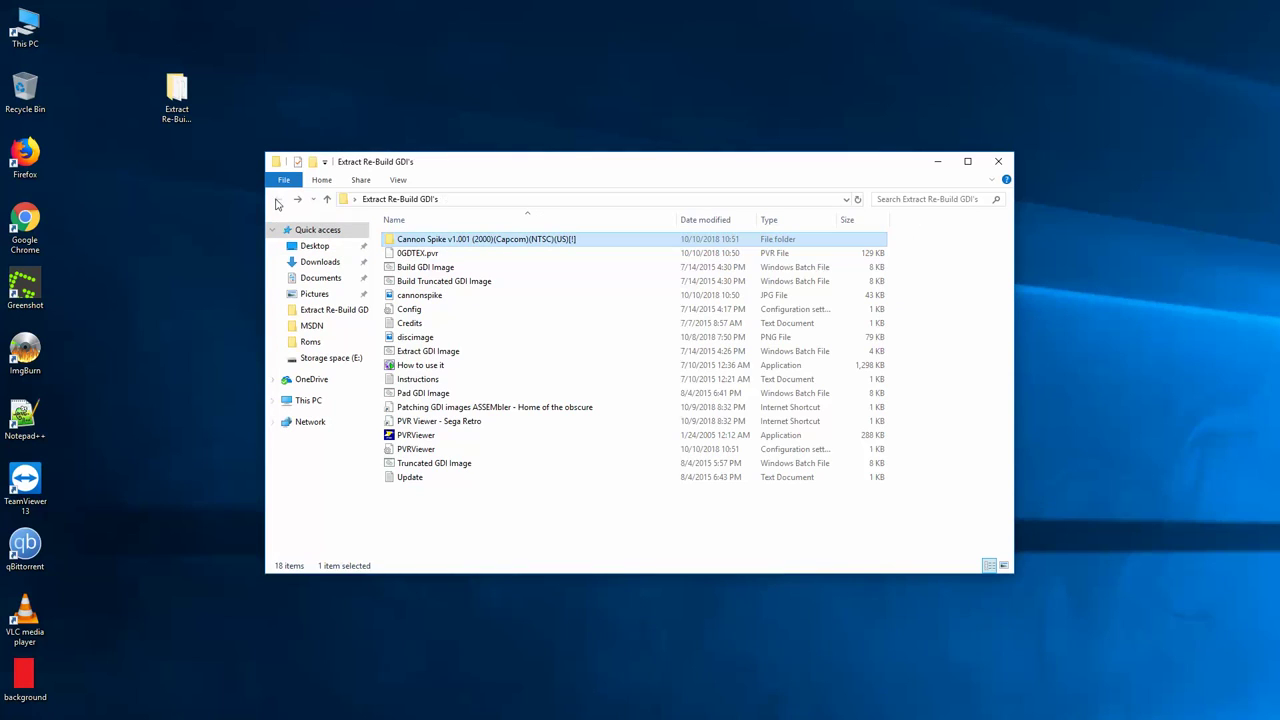
{"action": "double_click", "coordinate": [509, 247]}
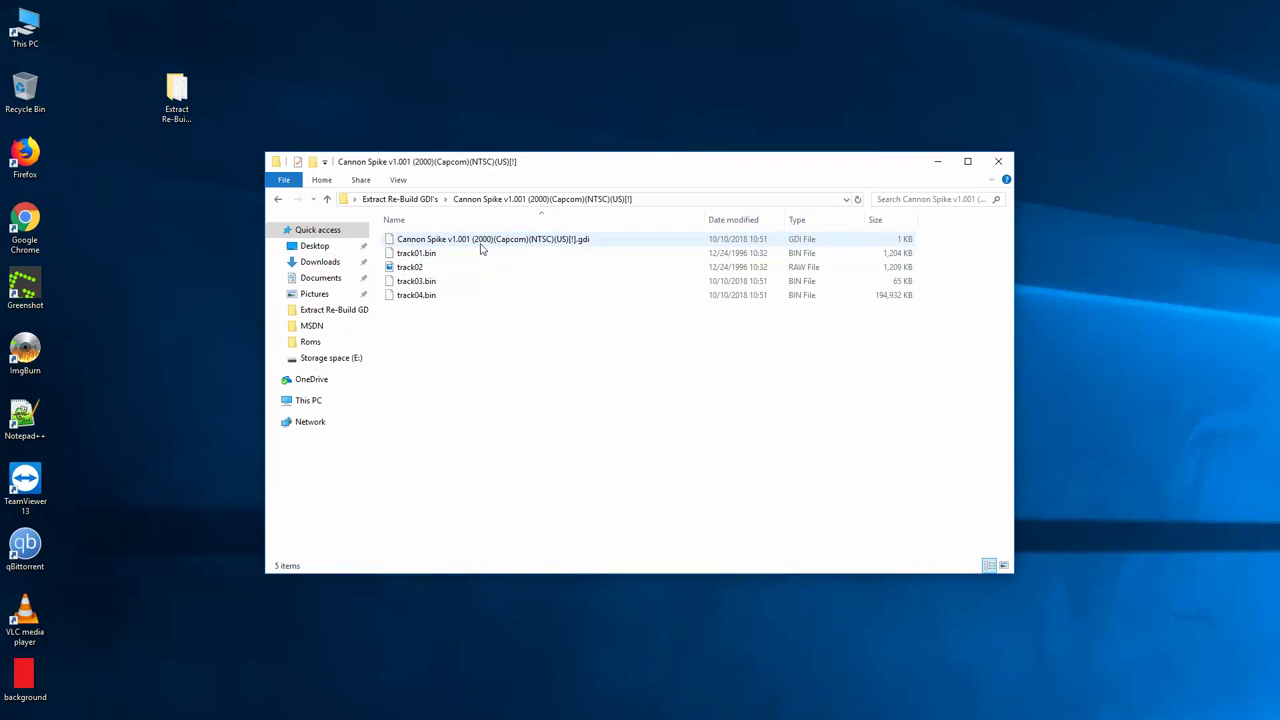
{"action": "left_click", "coordinate": [279, 198]}
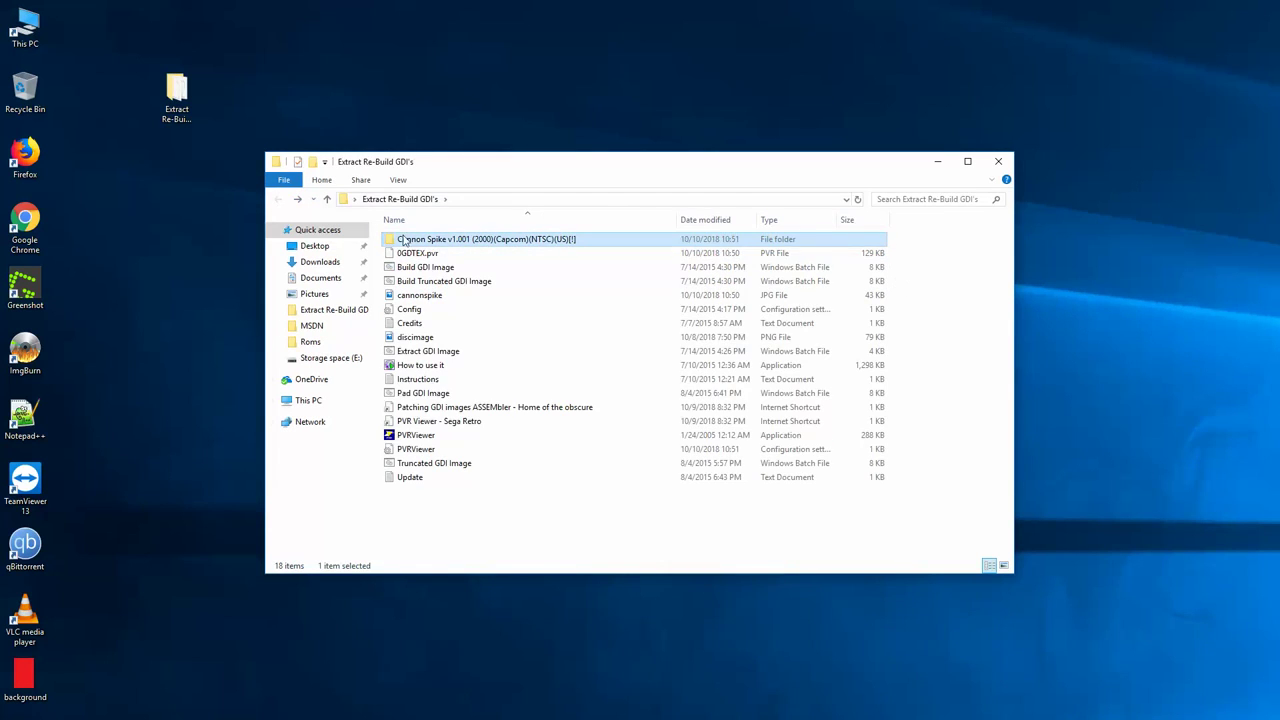
{"action": "left_click_drag", "start_coordinate": [410, 242], "coordinate": [499, 360]}
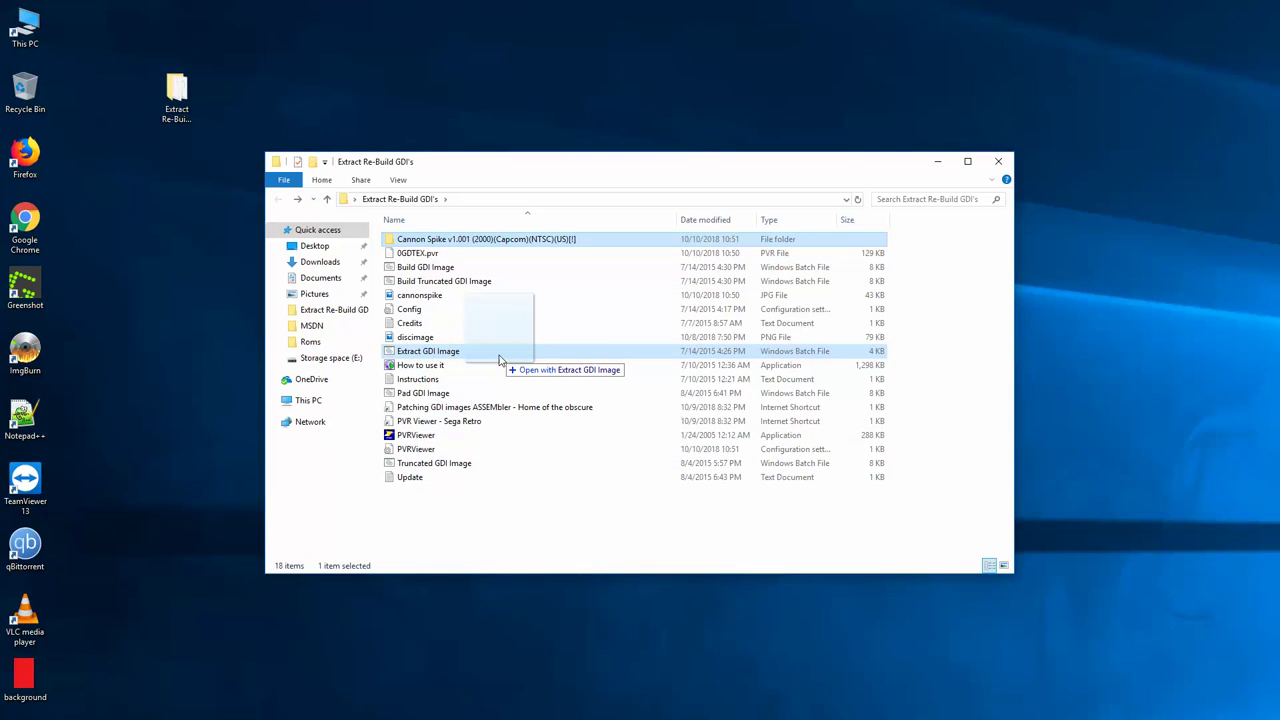
Step: Drop Cannon Spike on Extract GDI Image.bat, let extraction complete, then select the Extracted folder
{"action": "left_click_drag", "start_coordinate": [499, 360], "coordinate": [499, 360]}
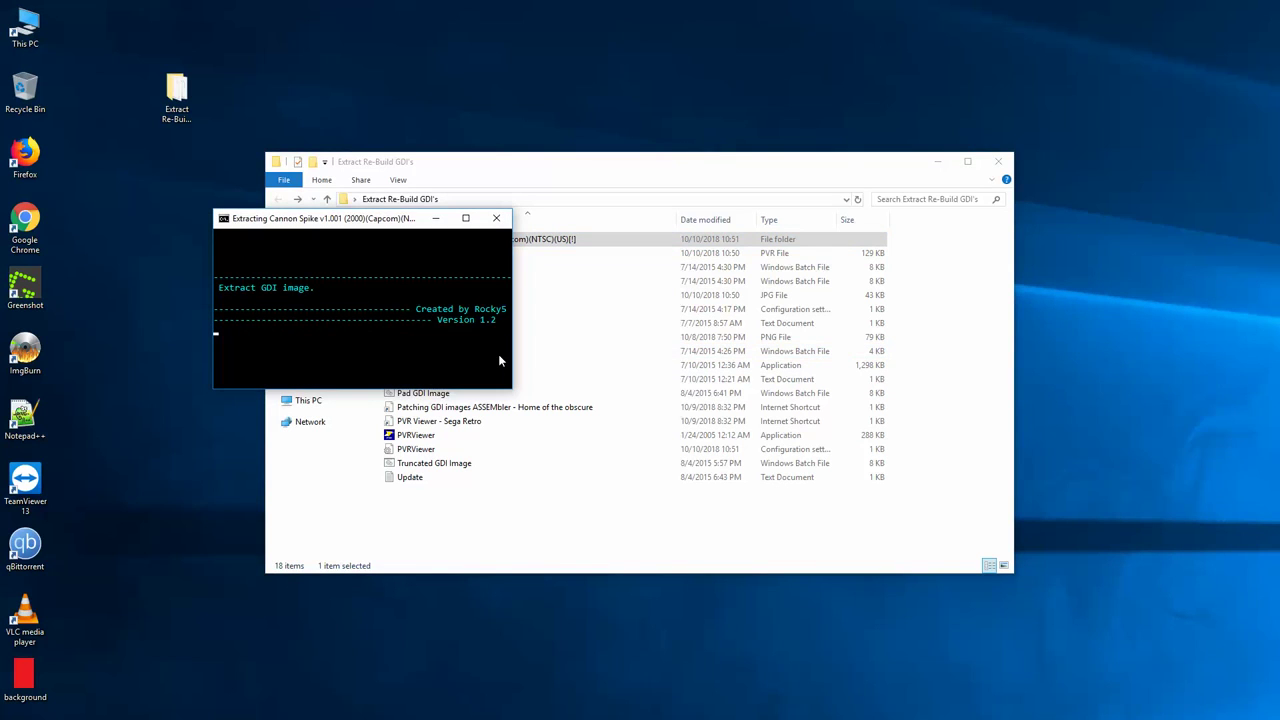
{"action": "left_click_drag", "start_coordinate": [380, 224], "coordinate": [367, 231]}
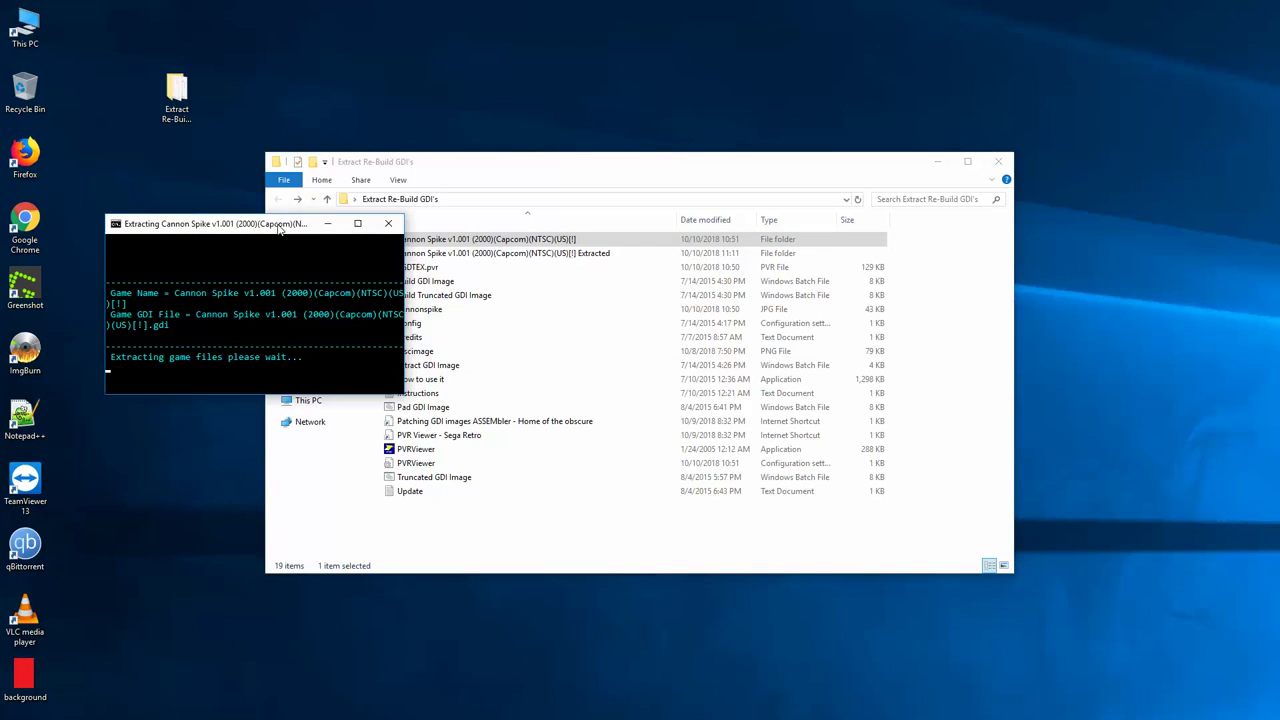
{"action": "left_click_drag", "start_coordinate": [279, 228], "coordinate": [251, 231]}
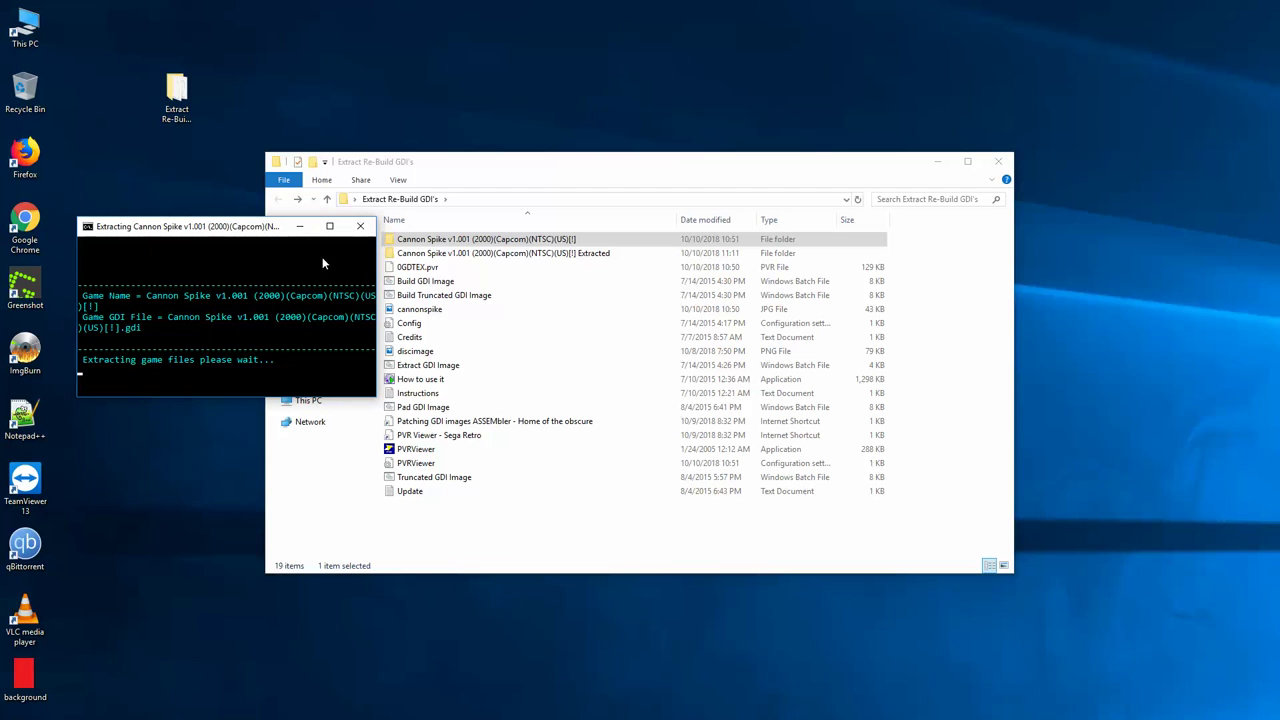
{"action": "left_click", "coordinate": [483, 255]}
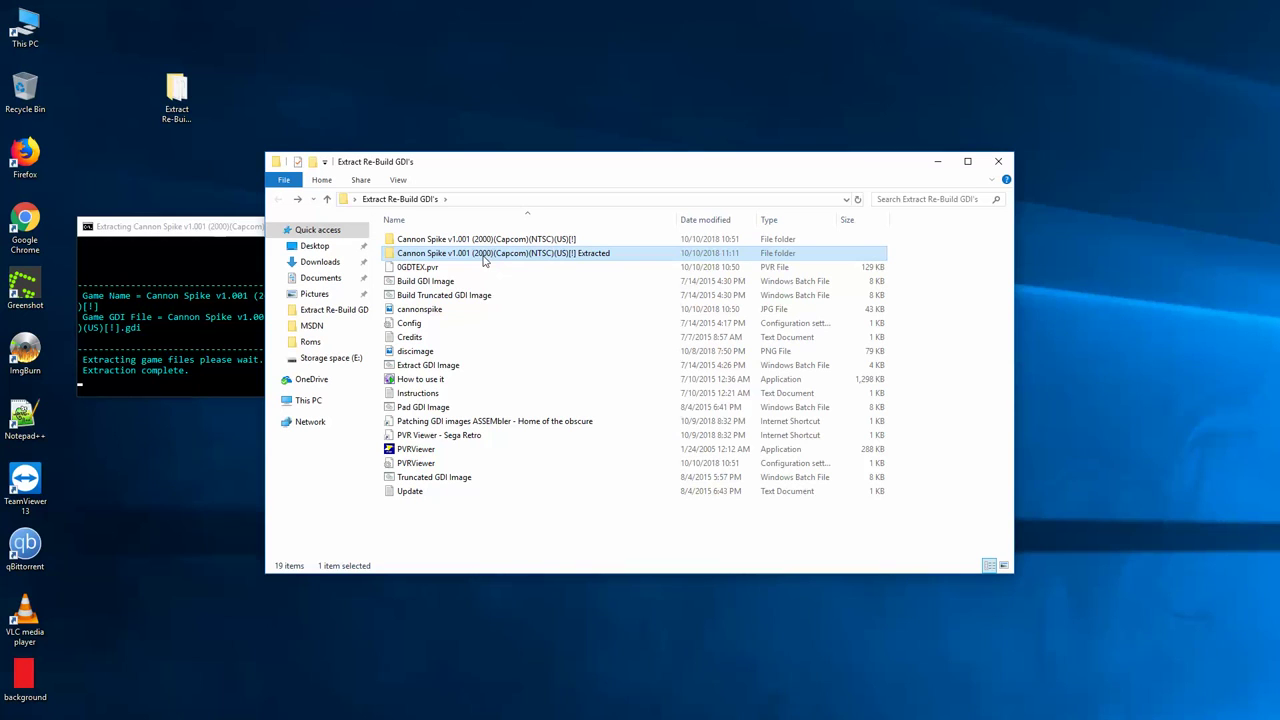
Step: Delete the original 0GDTEX.PVR from the Cannon Spike Extracted folder
{"action": "double_click", "coordinate": [483, 255]}
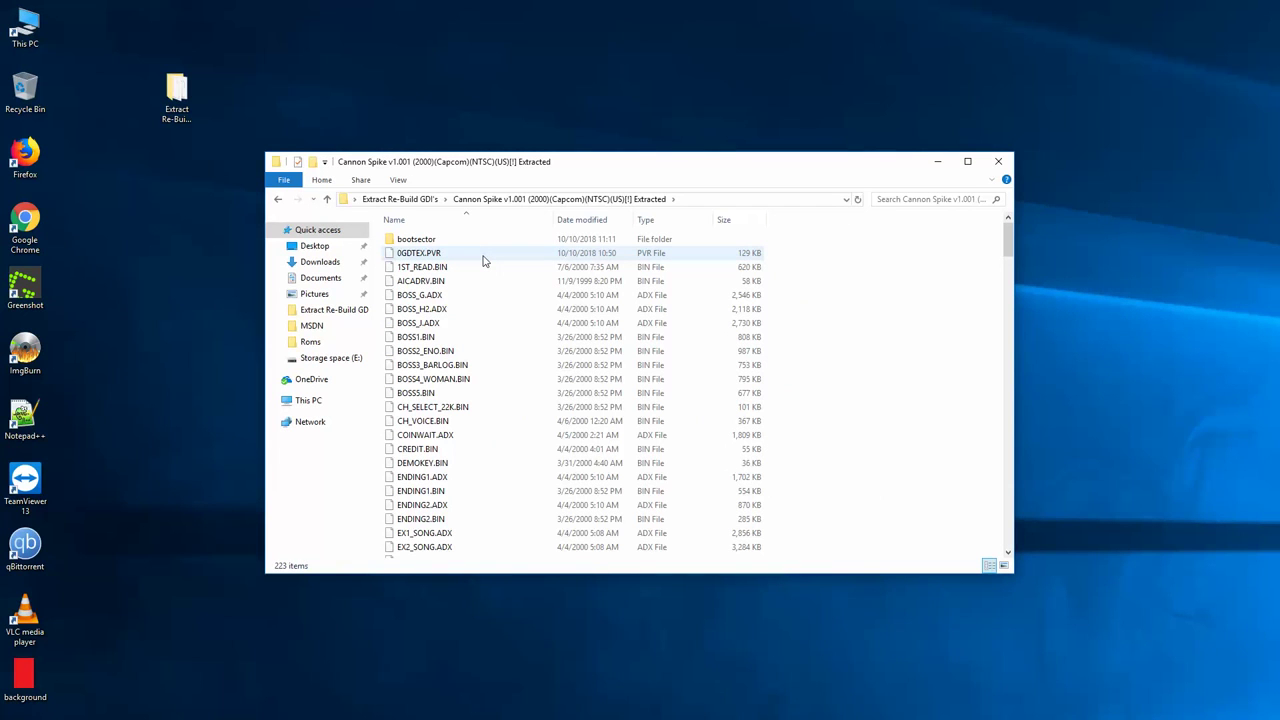
{"action": "left_click", "coordinate": [483, 257]}
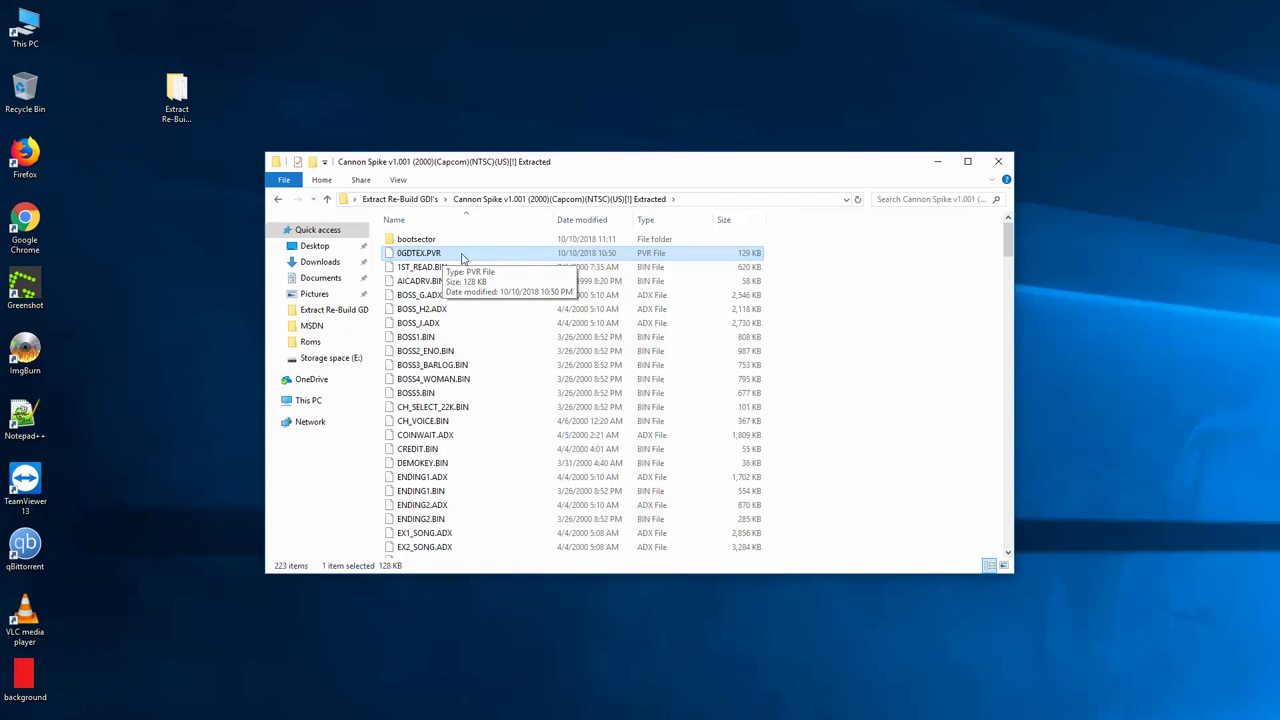
{"action": "right_click", "coordinate": [518, 257]}
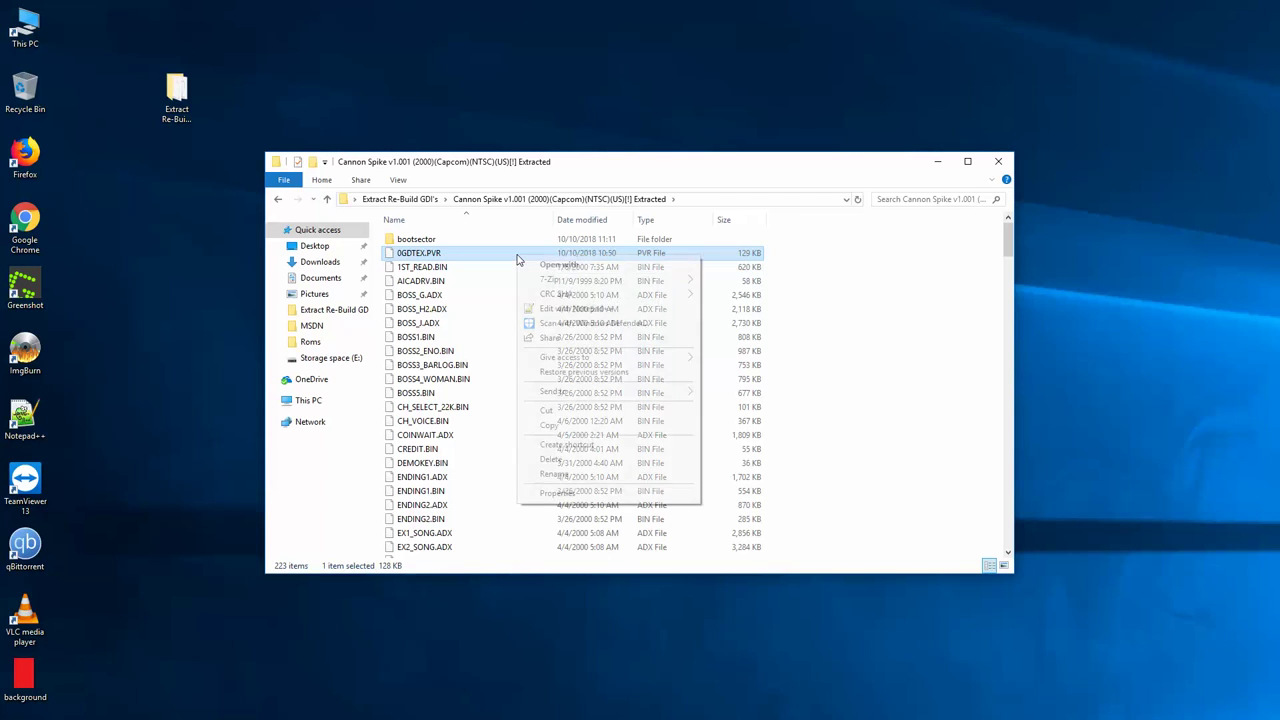
{"action": "left_click", "coordinate": [568, 459]}
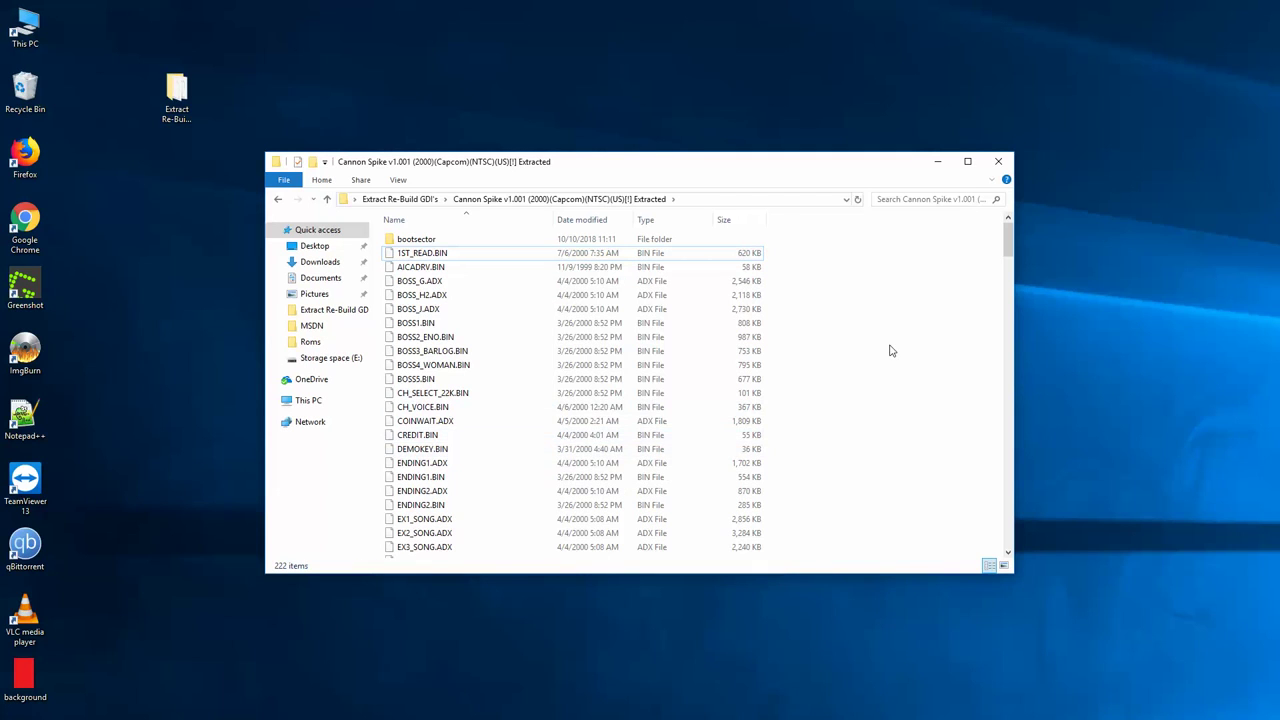
{"action": "scroll", "coordinate": [765, 385], "scroll_direction": "down", "scroll_amount": 2}
{"action": "scroll", "coordinate": [748, 391], "scroll_direction": "up", "scroll_amount": 2}
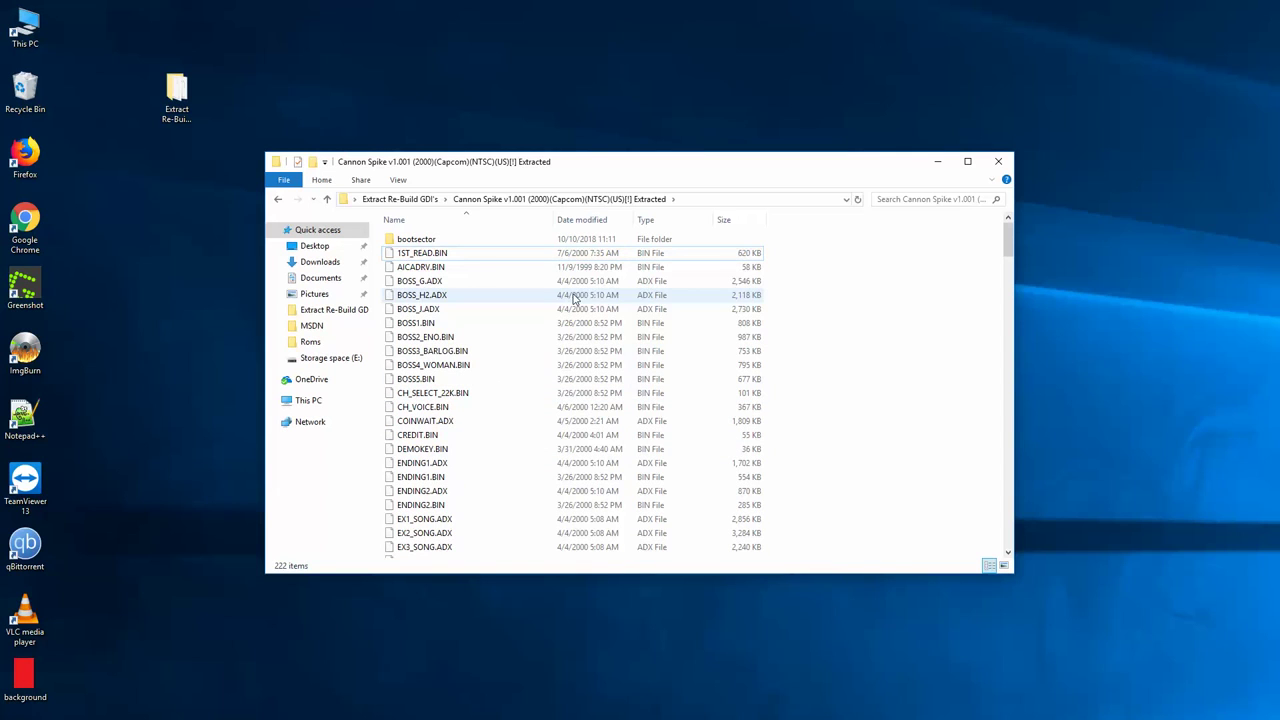
Step: Return to the Extract Re-Build GDI's folder, check the new 0GDTEX.pvr, then switch to Firefox's Cannon Spike search
{"action": "left_click", "coordinate": [280, 200]}
{"action": "left_click", "coordinate": [412, 268]}
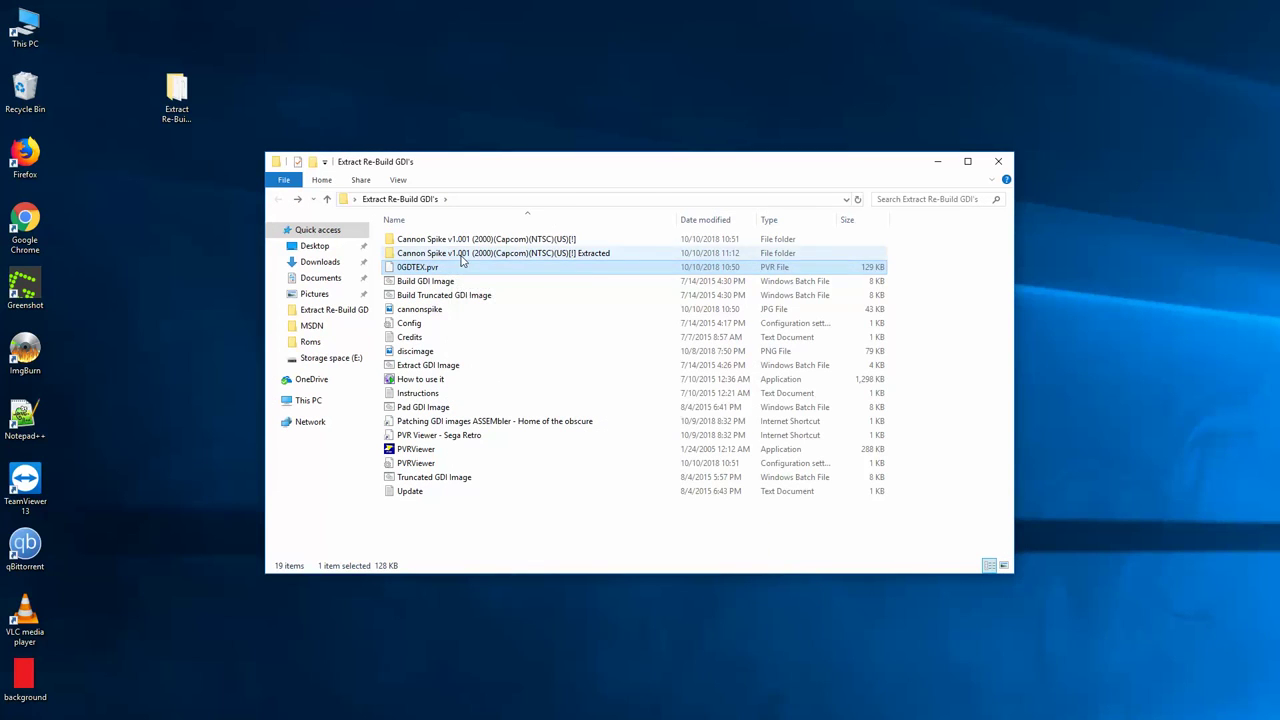
{"action": "double_click", "coordinate": [458, 253]}
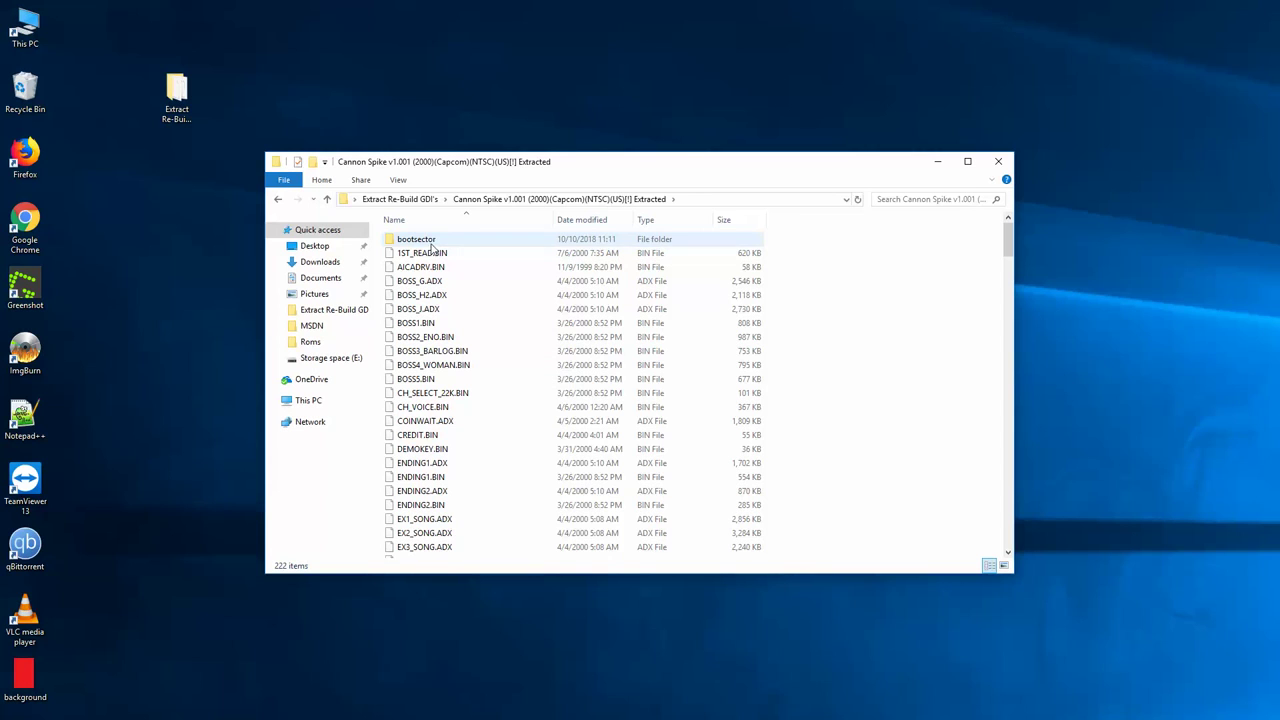
{"action": "left_click", "coordinate": [279, 200]}
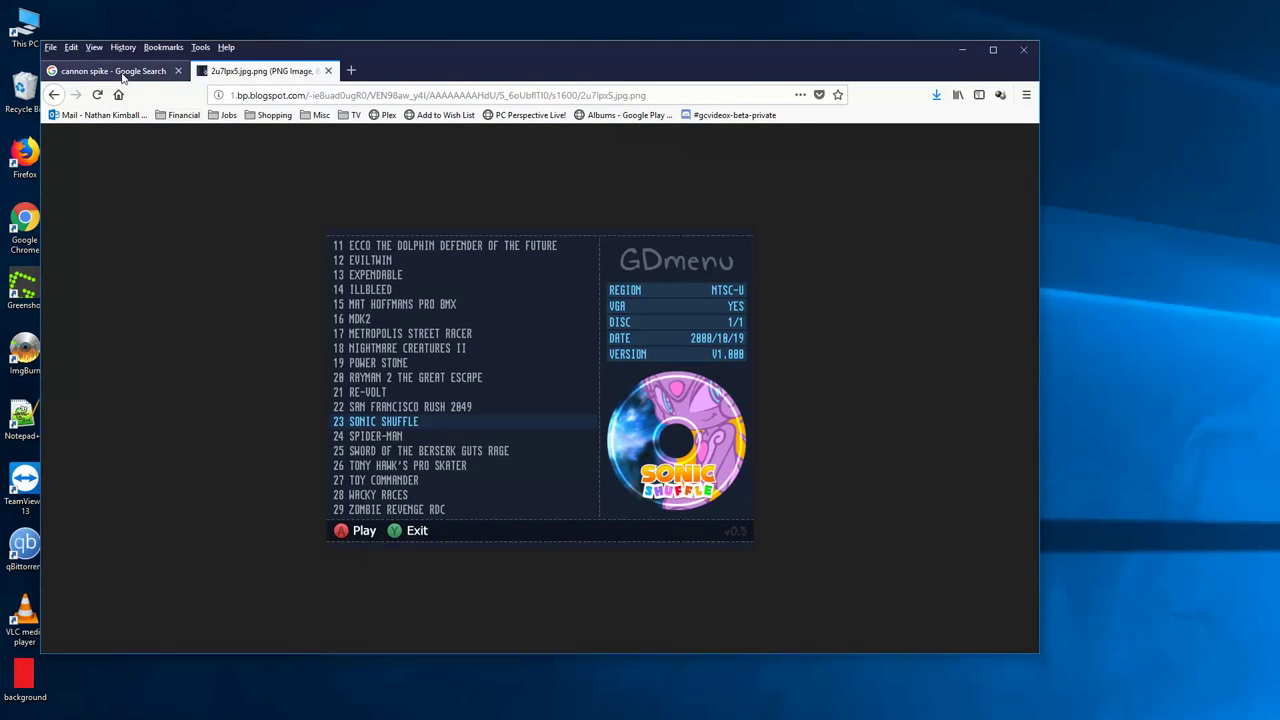
{"action": "left_click", "coordinate": [126, 72]}
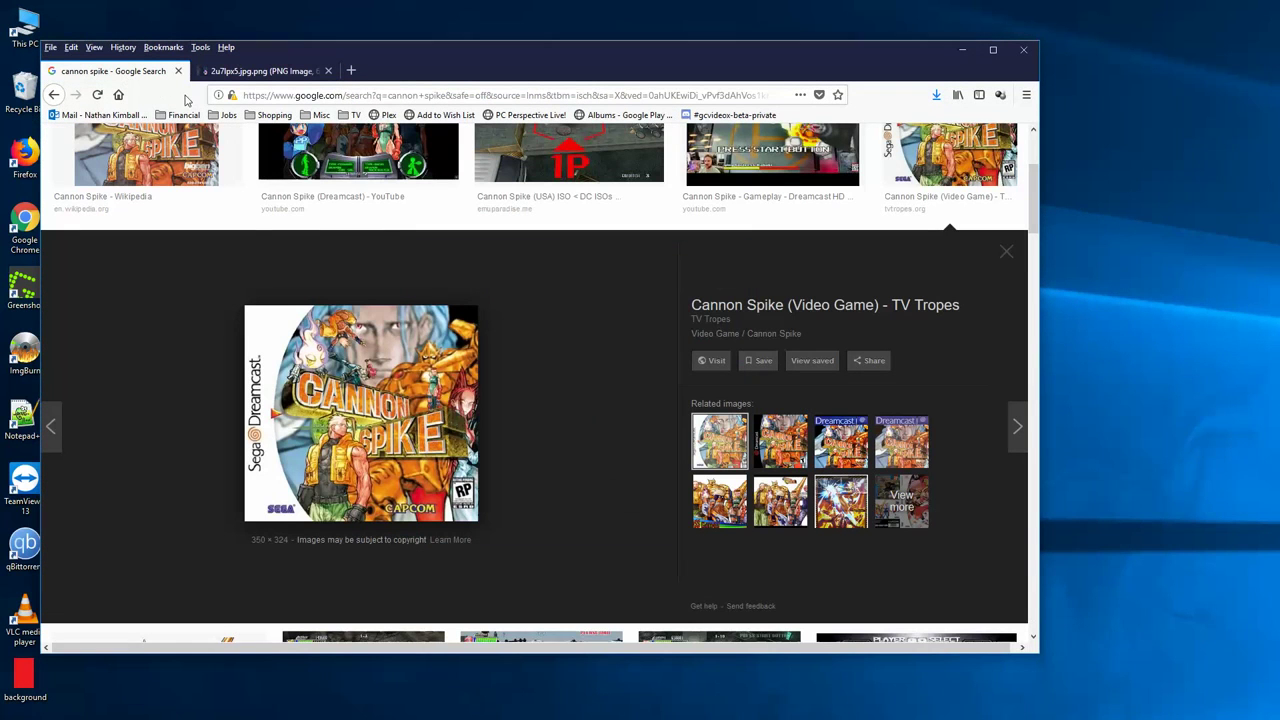
Step: Save the full-size Cannon Spike Dreamcast box art over the existing cannonspike.JPG, then minimize Firefox
{"action": "right_click", "coordinate": [398, 403]}
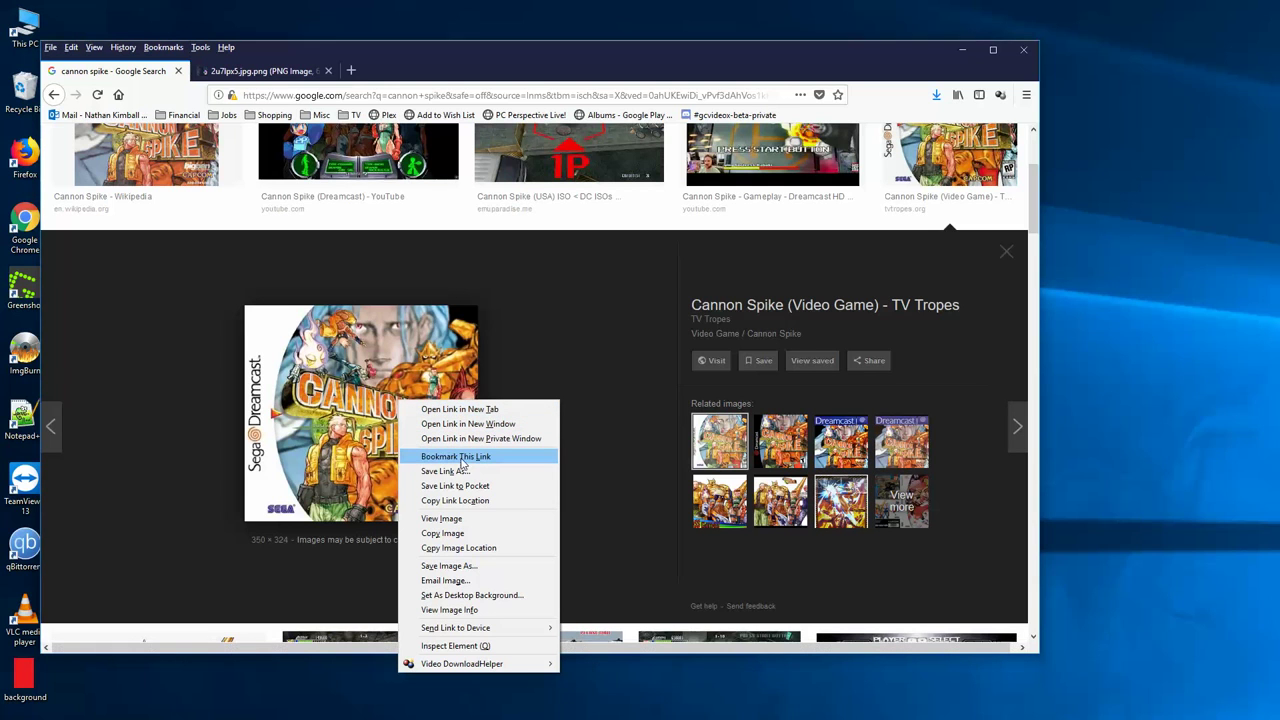
{"action": "left_click", "coordinate": [445, 518]}
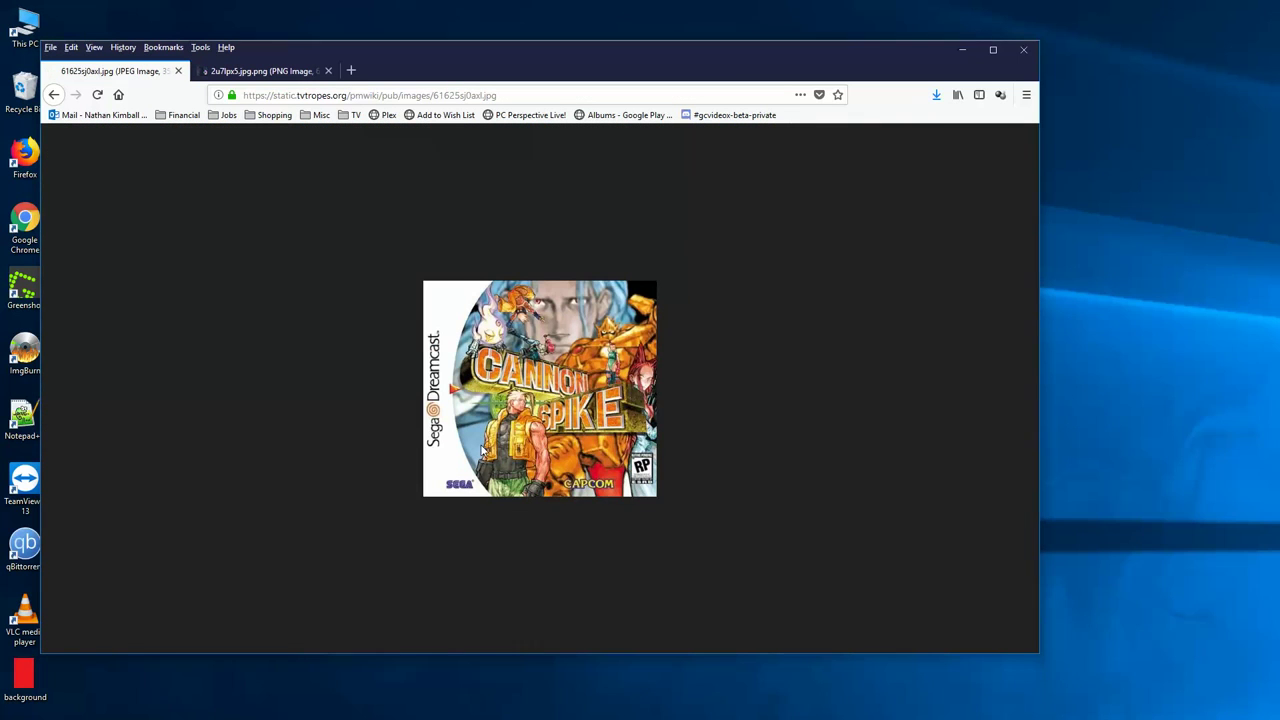
{"action": "right_click", "coordinate": [522, 376]}
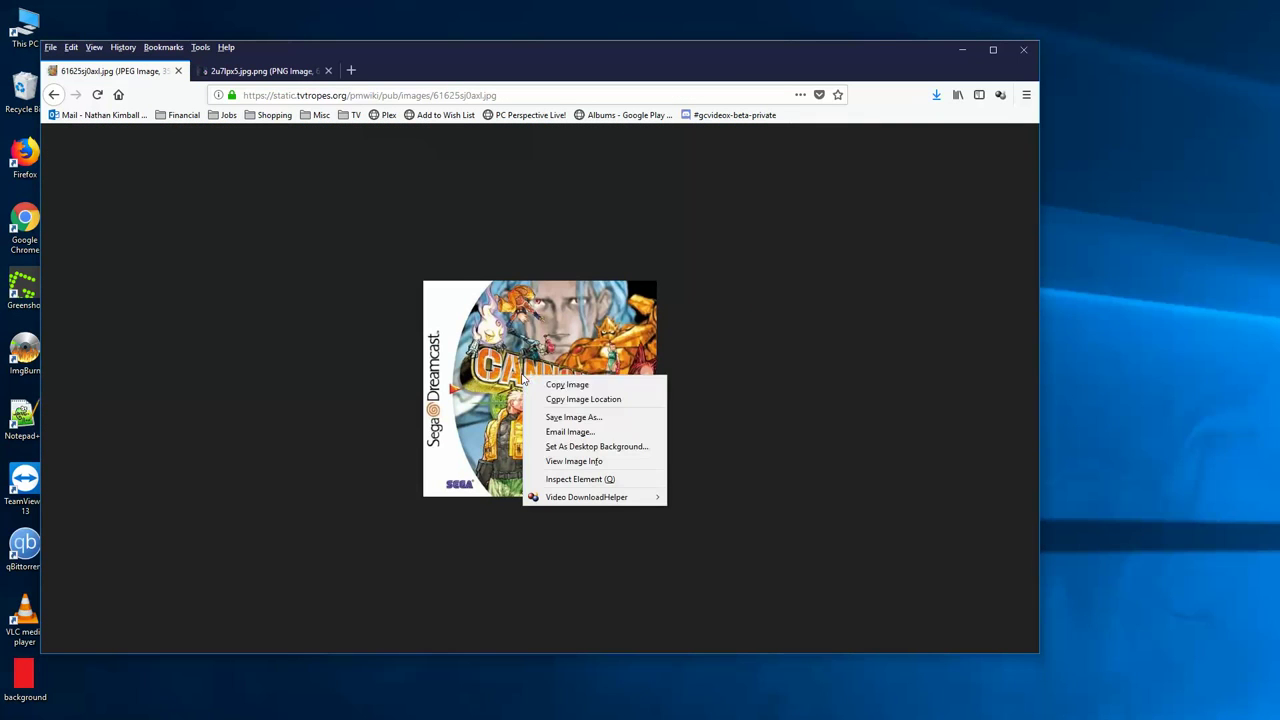
{"action": "left_click", "coordinate": [589, 421]}
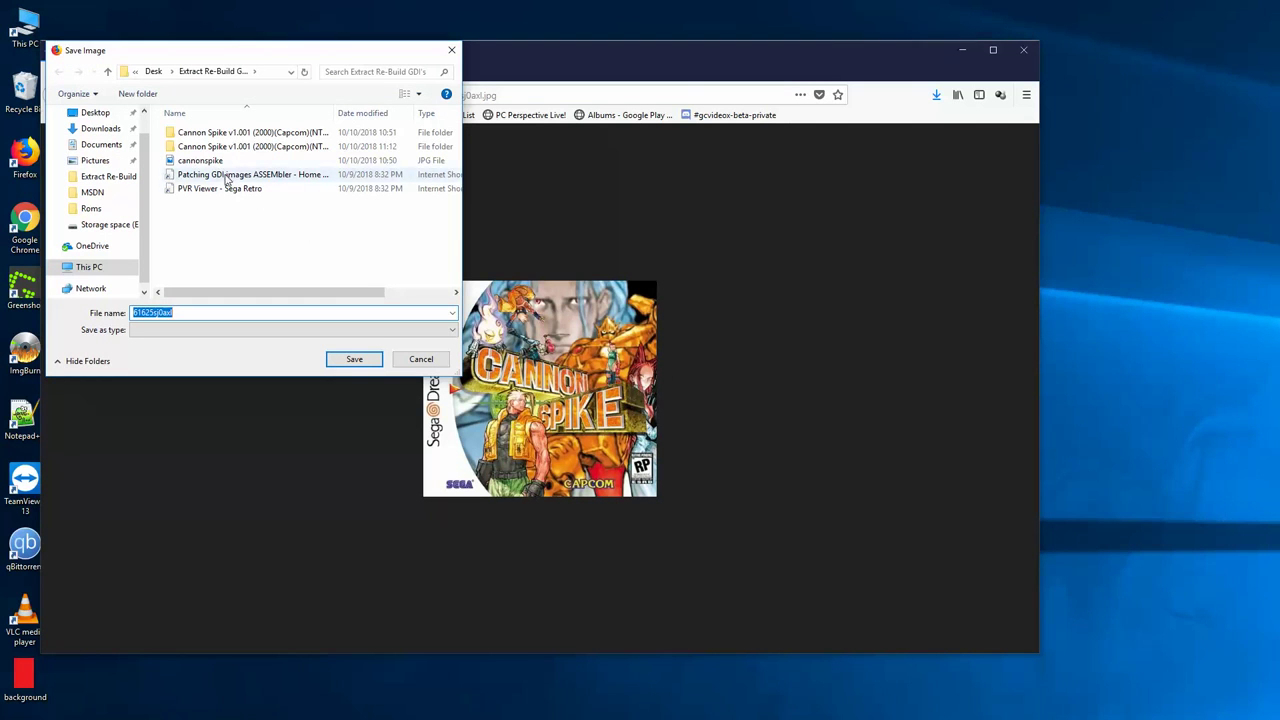
{"action": "left_click", "coordinate": [222, 161]}
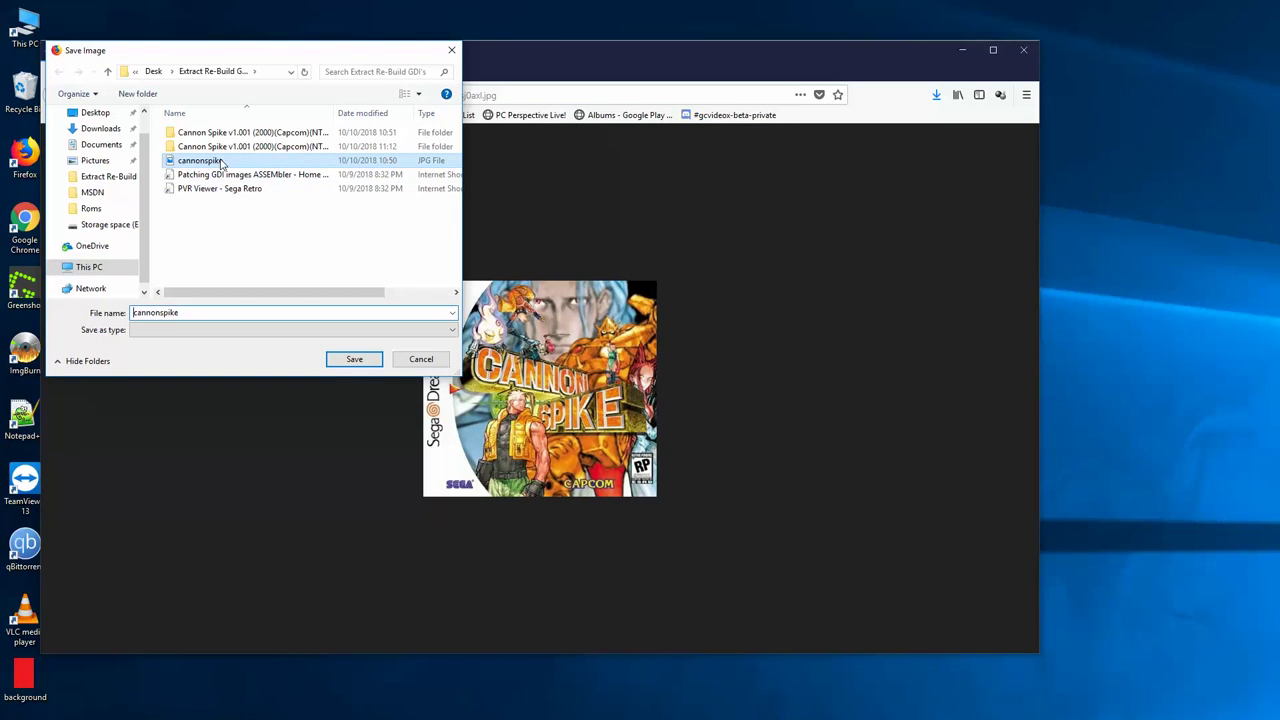
{"action": "left_click", "coordinate": [374, 363]}
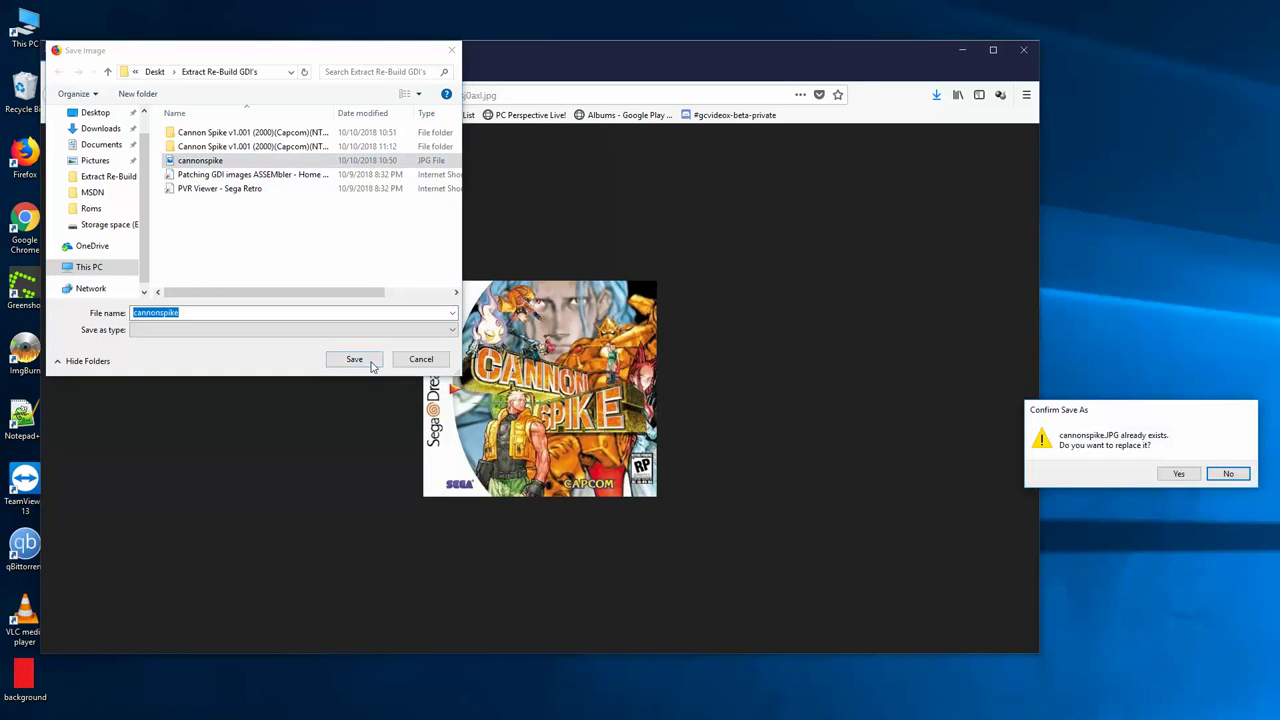
{"action": "left_click", "coordinate": [1180, 474]}
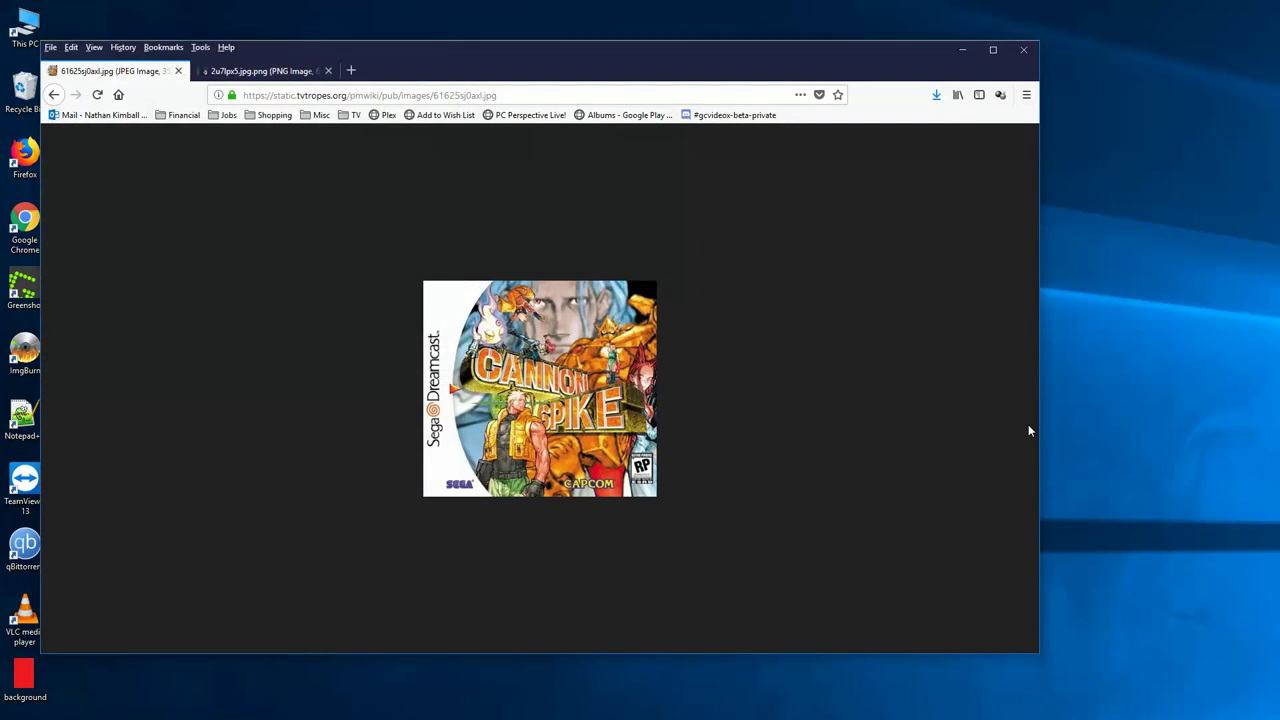
{"action": "left_click", "coordinate": [958, 52]}
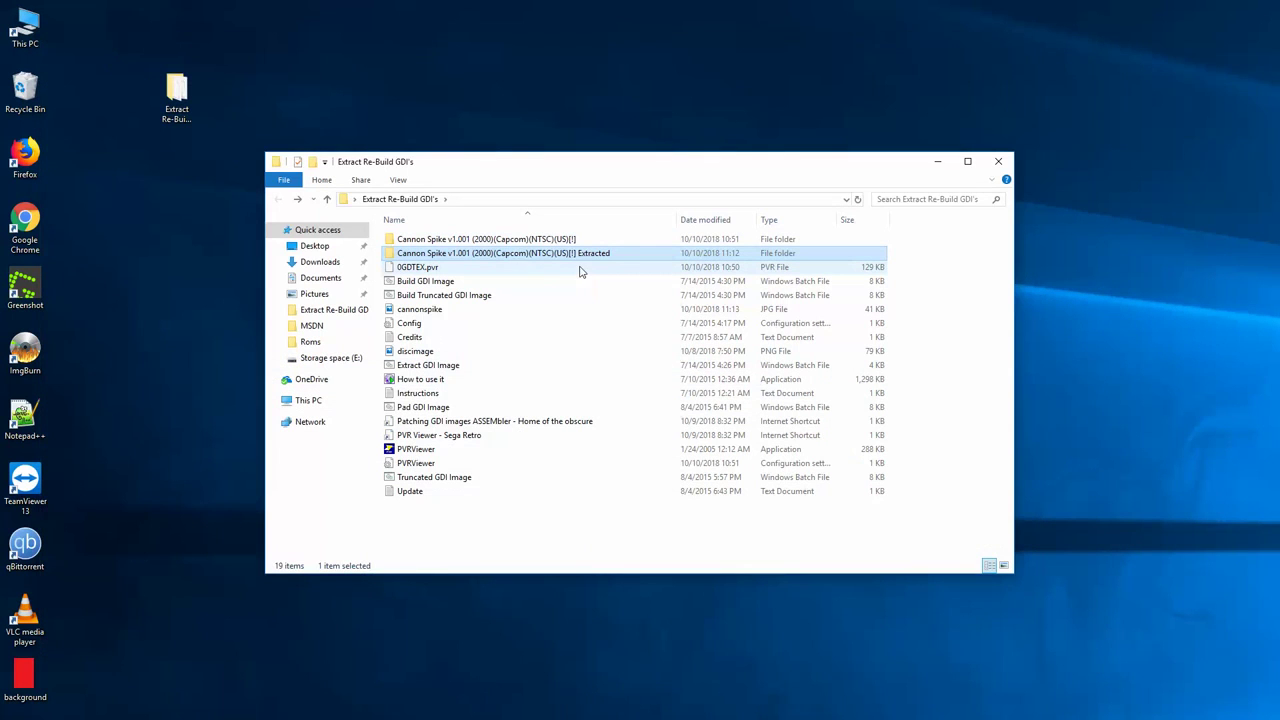
Step: Make Photos the default JPG viewer, then open cannonspike.JPG in Paint with Edit
{"action": "left_click", "coordinate": [441, 313]}
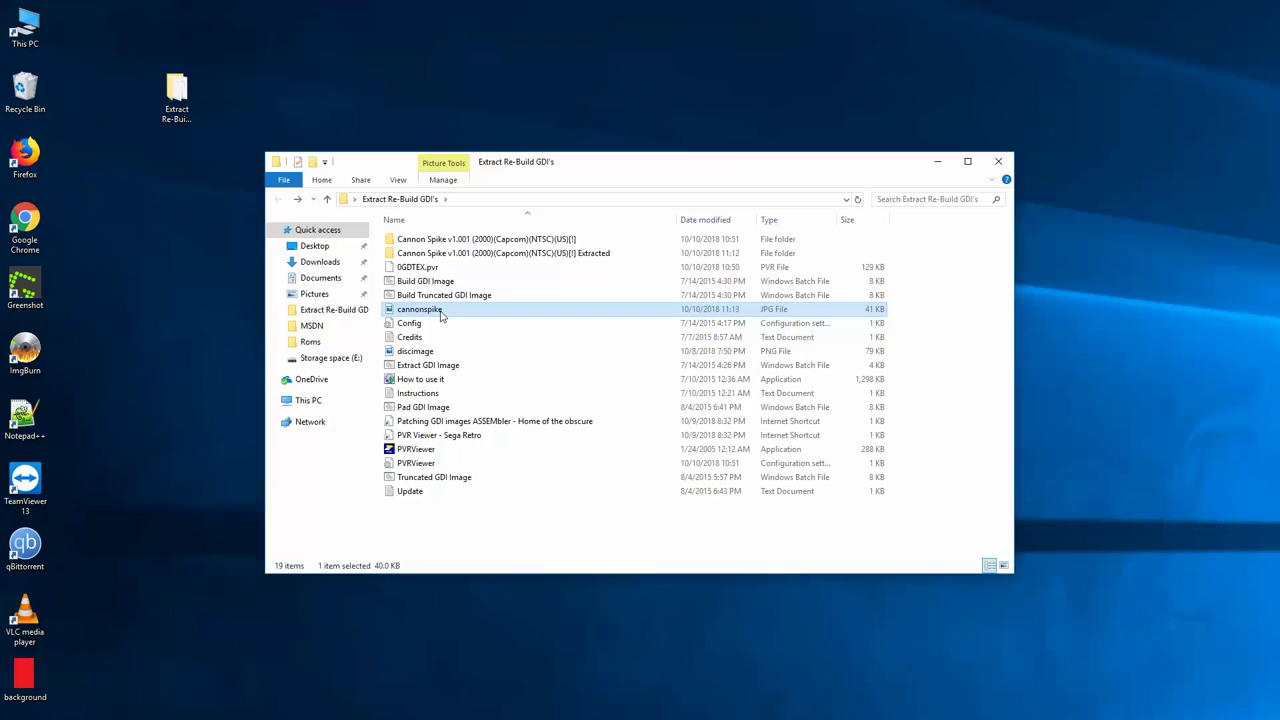
{"action": "double_click", "coordinate": [441, 313]}
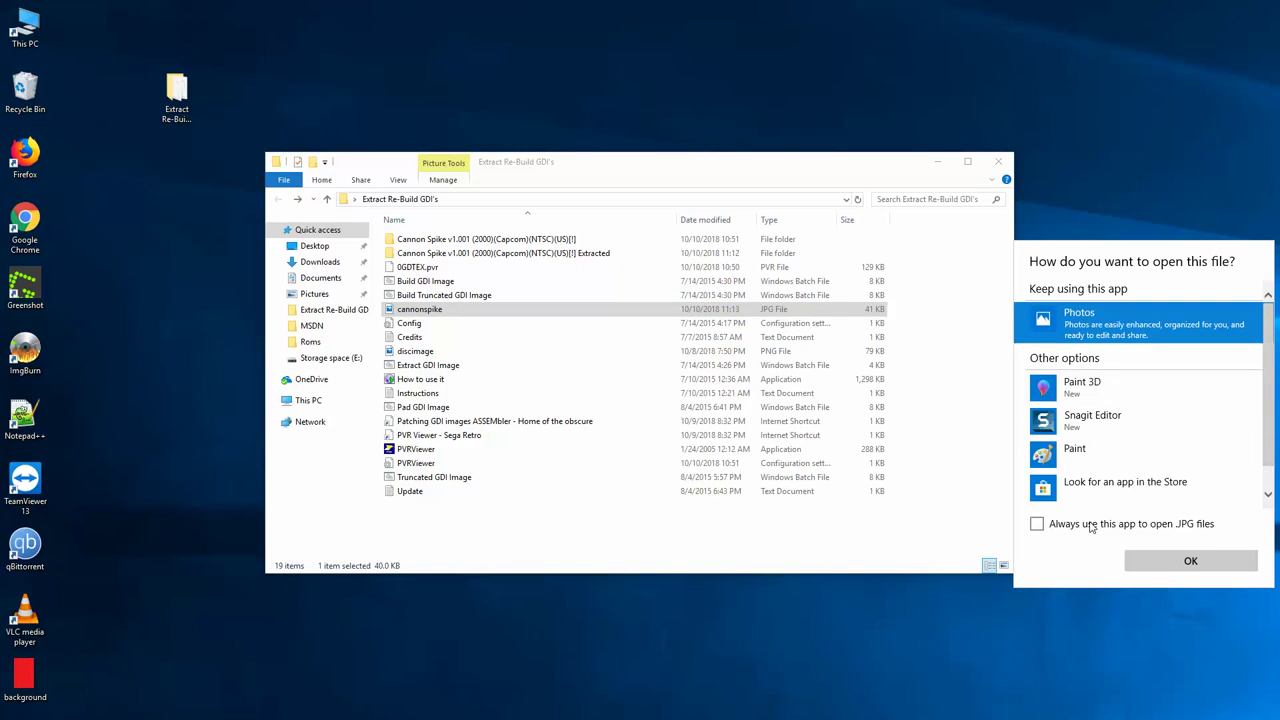
{"action": "left_click", "coordinate": [1092, 526]}
{"action": "left_click", "coordinate": [1167, 555]}
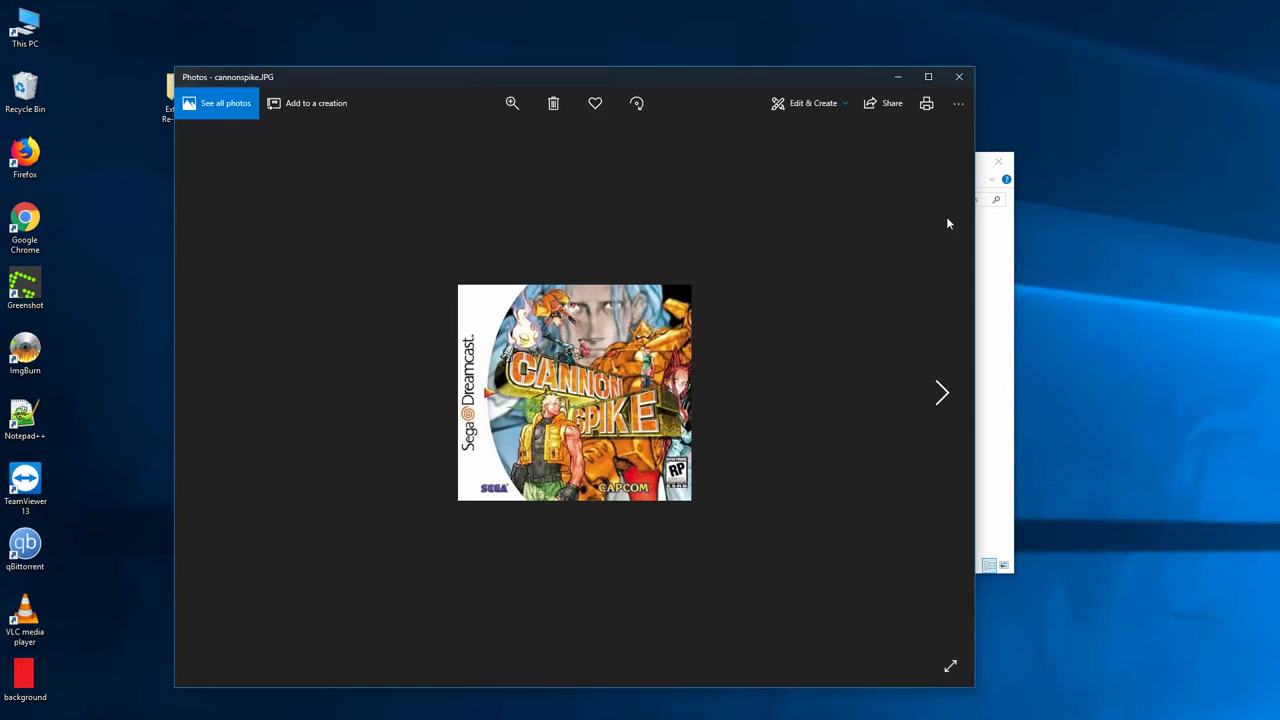
{"action": "left_click", "coordinate": [956, 79]}
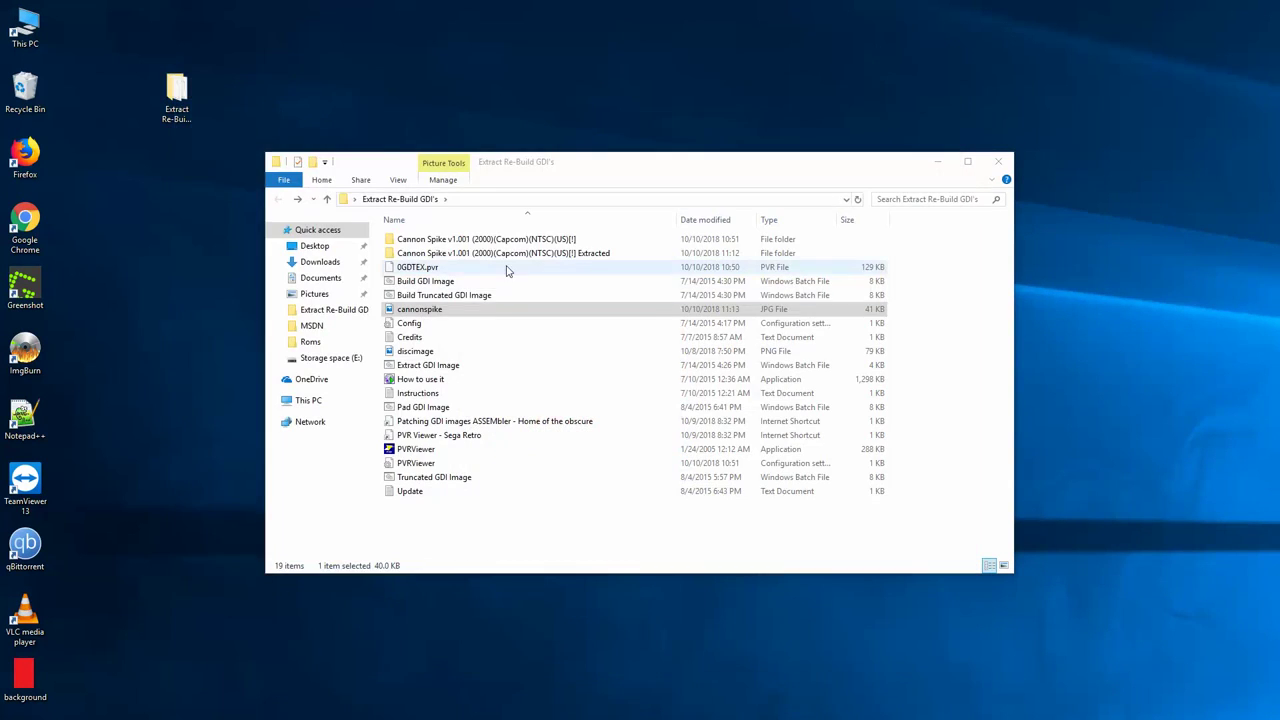
{"action": "right_click", "coordinate": [427, 312]}
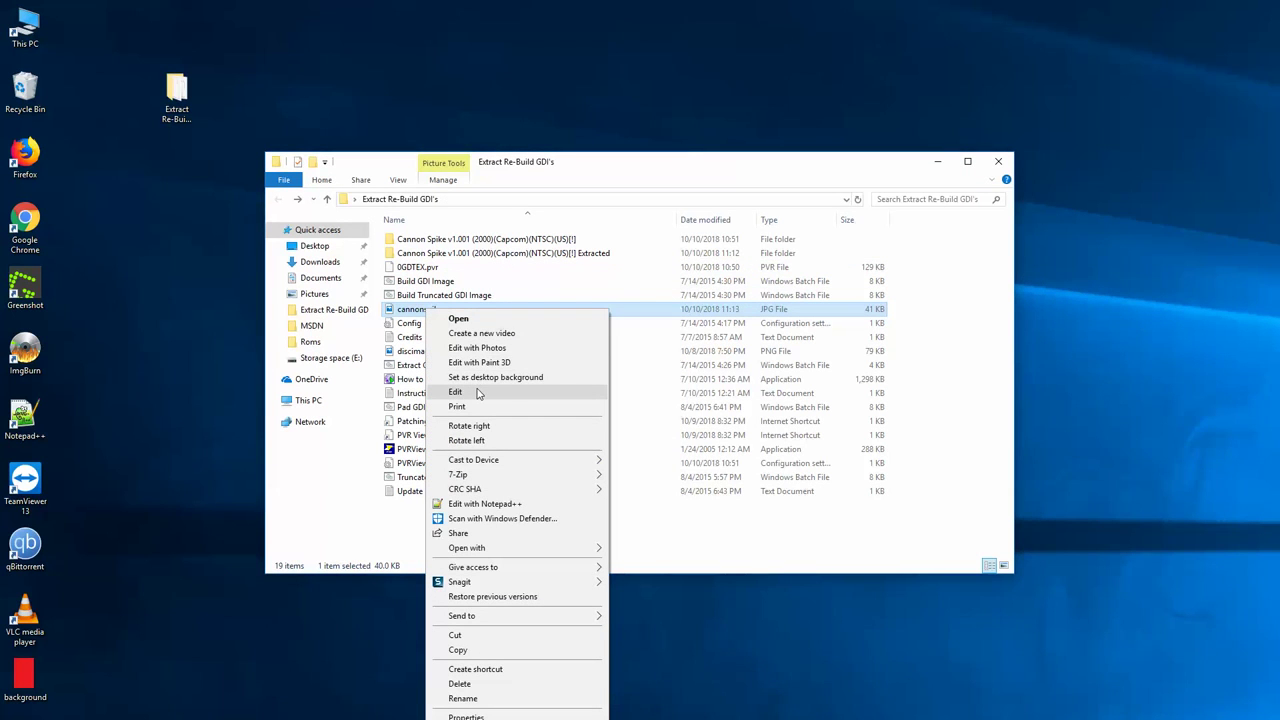
{"action": "left_click", "coordinate": [478, 393]}
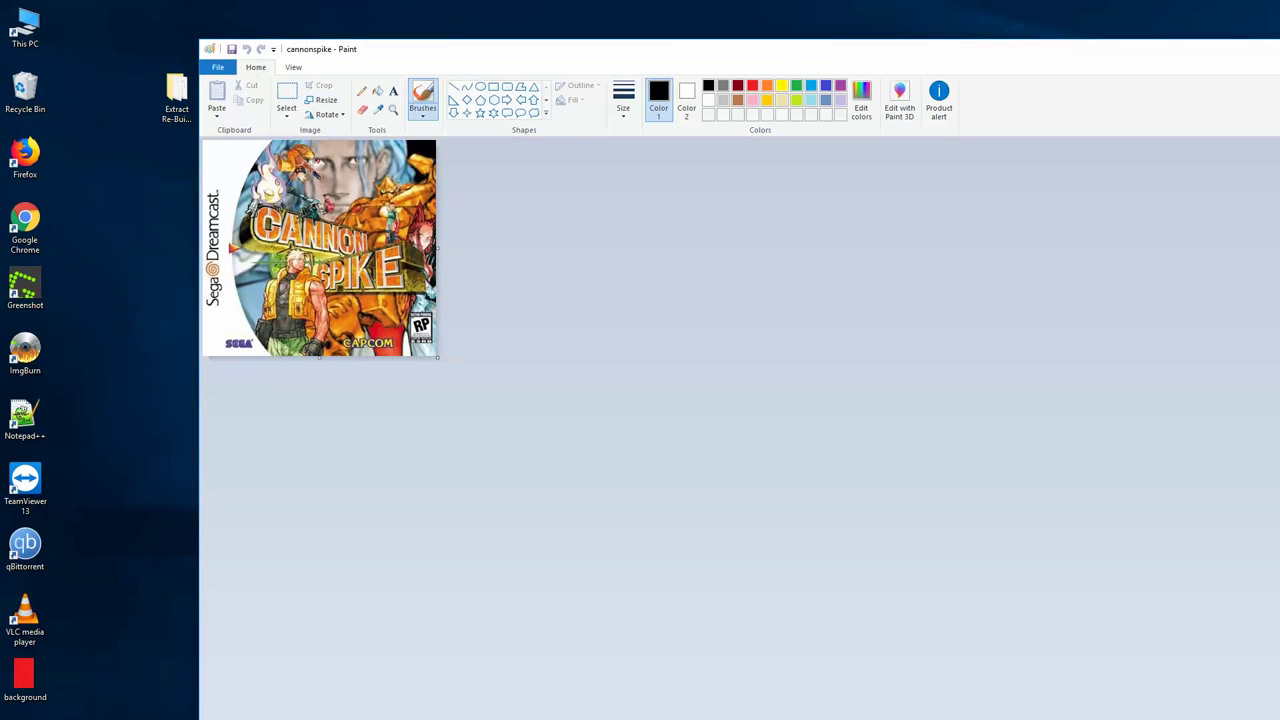
Step: Close Paint and reopen cannonspike.JPG in Paint for editing
{"action": "key", "text": "alt+F4"}
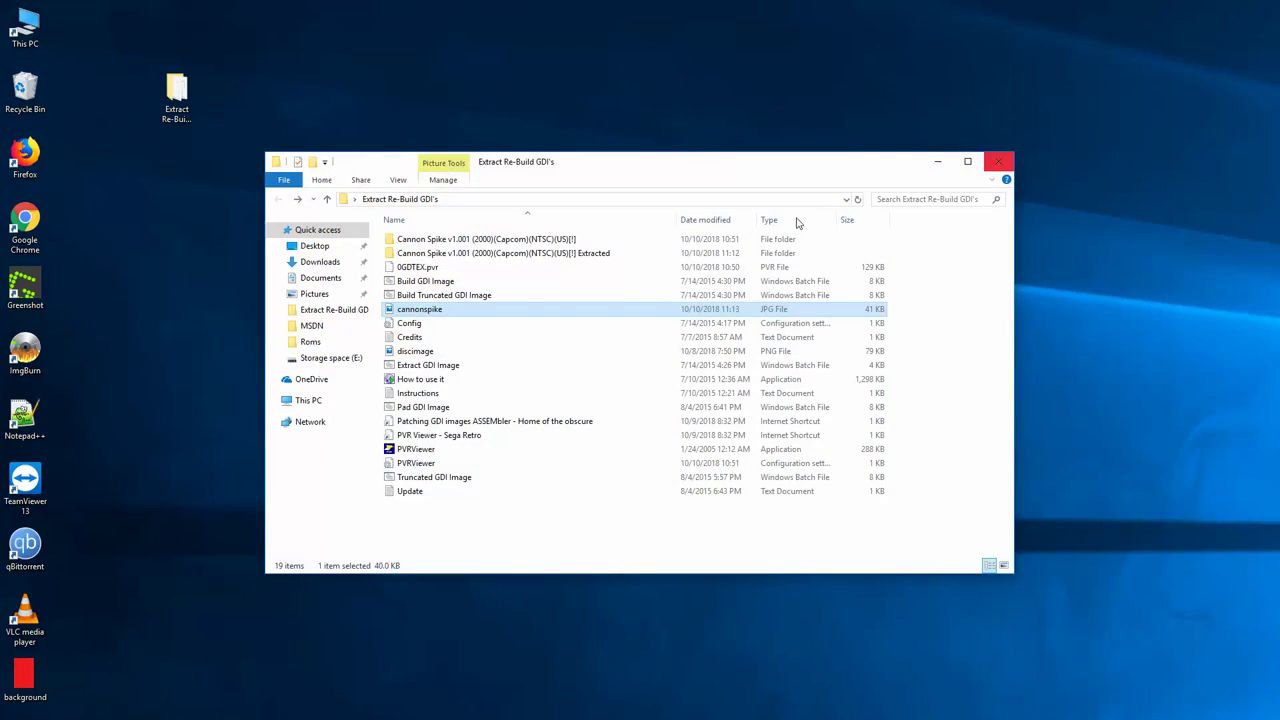
{"action": "right_click", "coordinate": [418, 310]}
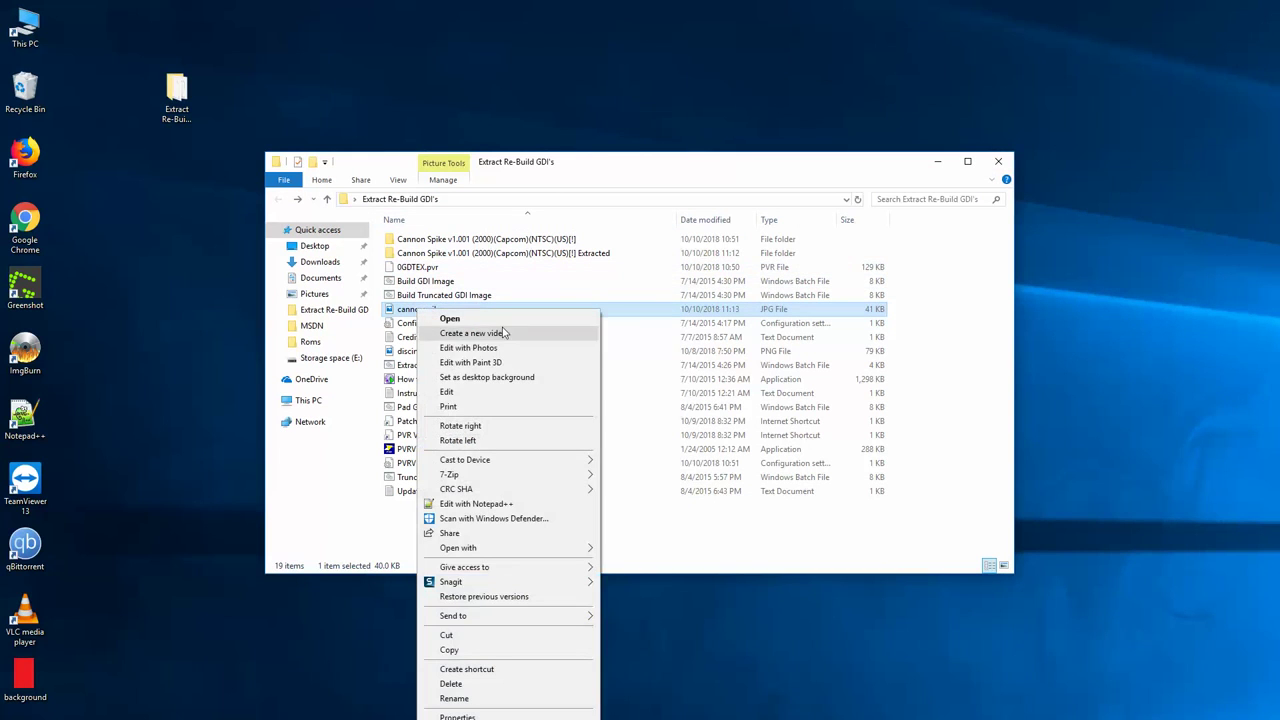
{"action": "left_click", "coordinate": [481, 394]}
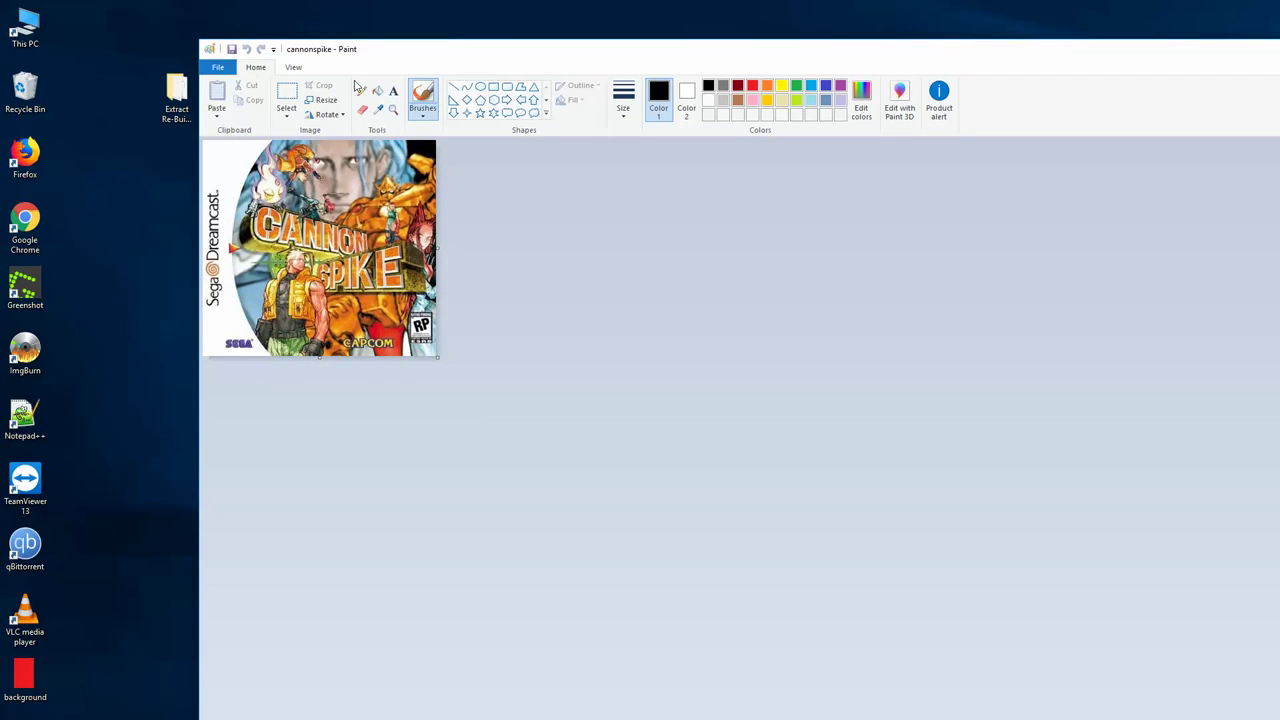
Step: Resize the cover to 256 × 256 pixels without keeping aspect ratio, save it, and close Paint
{"action": "left_click", "coordinate": [327, 103]}
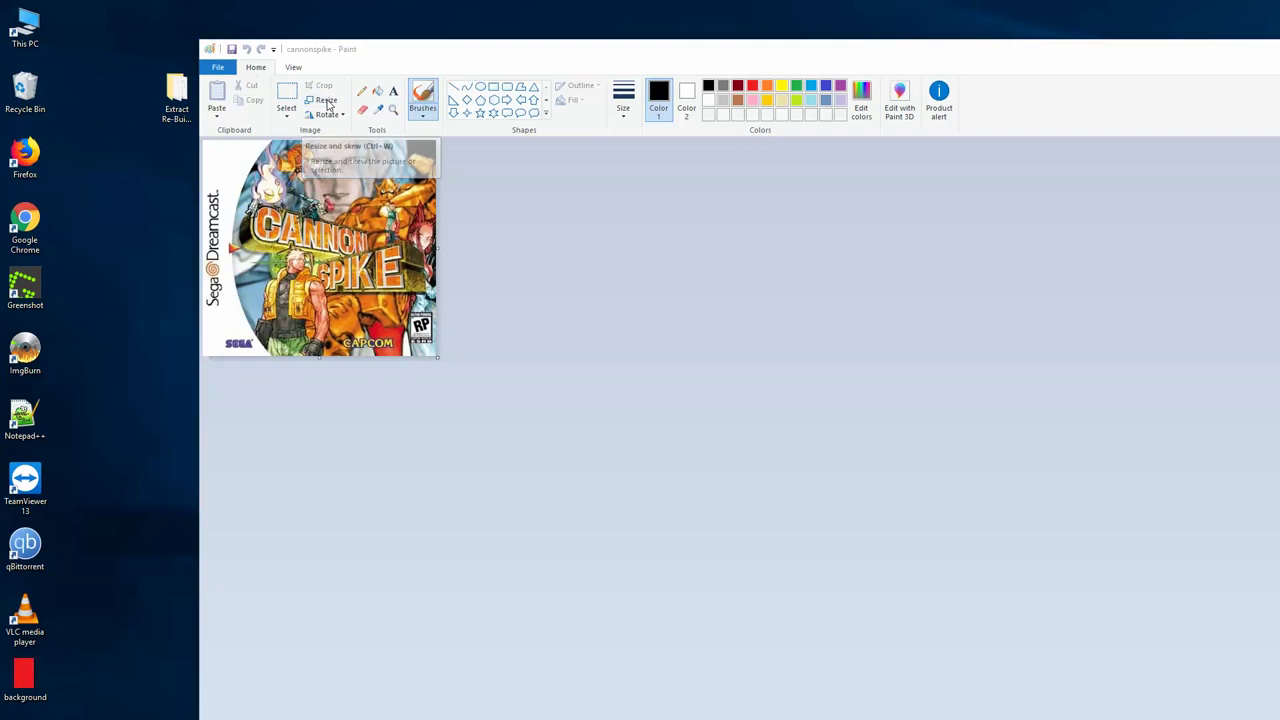
{"action": "left_click", "coordinate": [350, 148]}
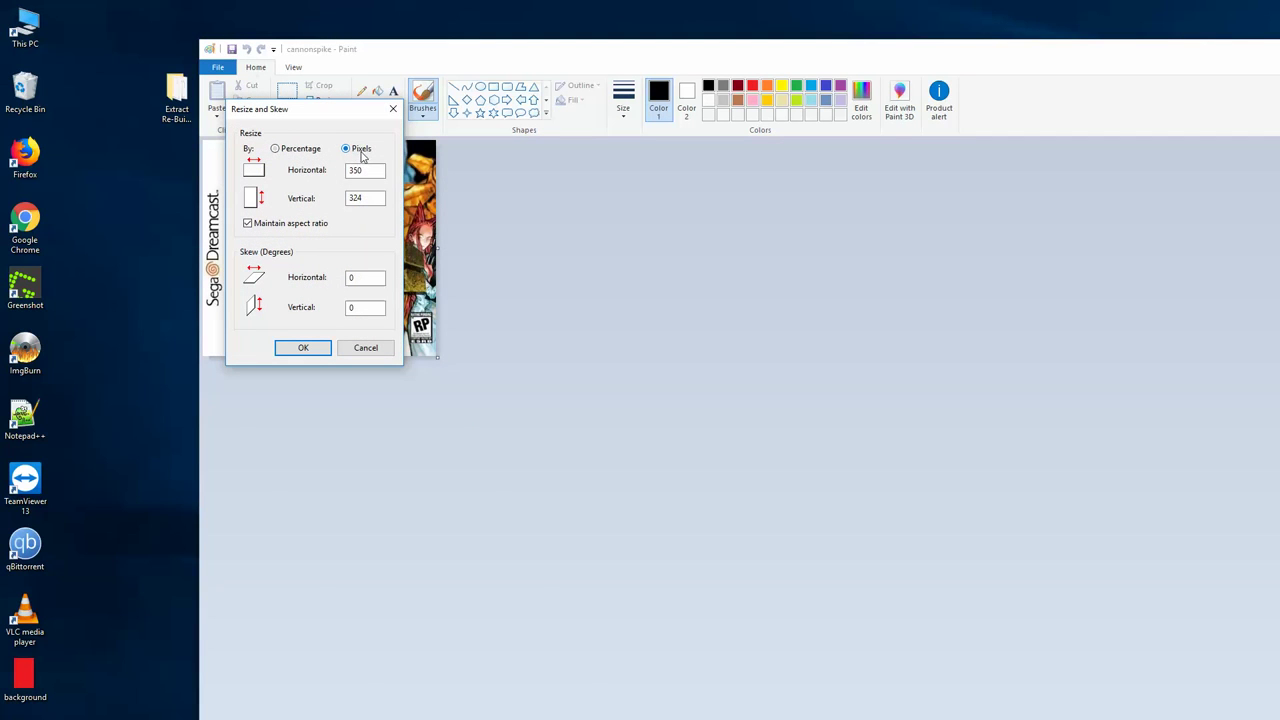
{"action": "double_click", "coordinate": [357, 170]}
{"action": "type", "text": "2"}
{"action": "left_click", "coordinate": [282, 228]}
{"action": "double_click", "coordinate": [378, 202]}
{"action": "type", "text": "256"}
{"action": "left_click", "coordinate": [302, 347]}
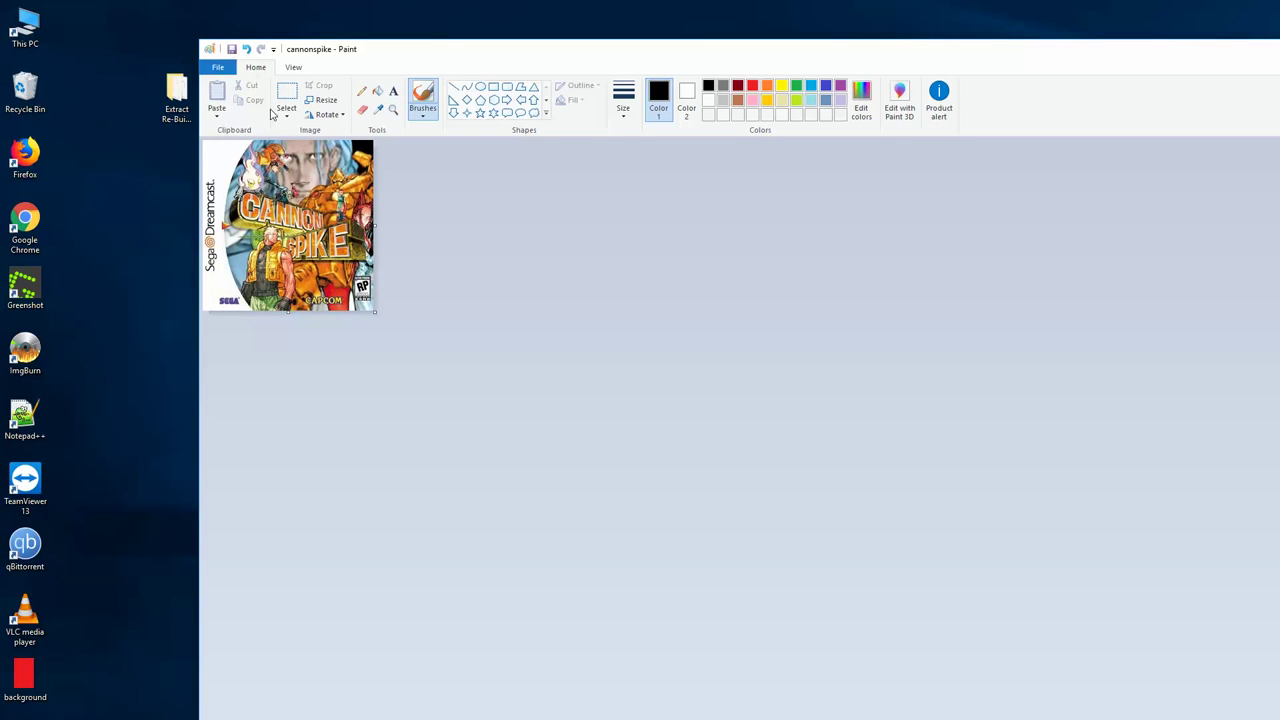
{"action": "left_click", "coordinate": [236, 50]}
{"action": "key", "text": "alt+F4"}
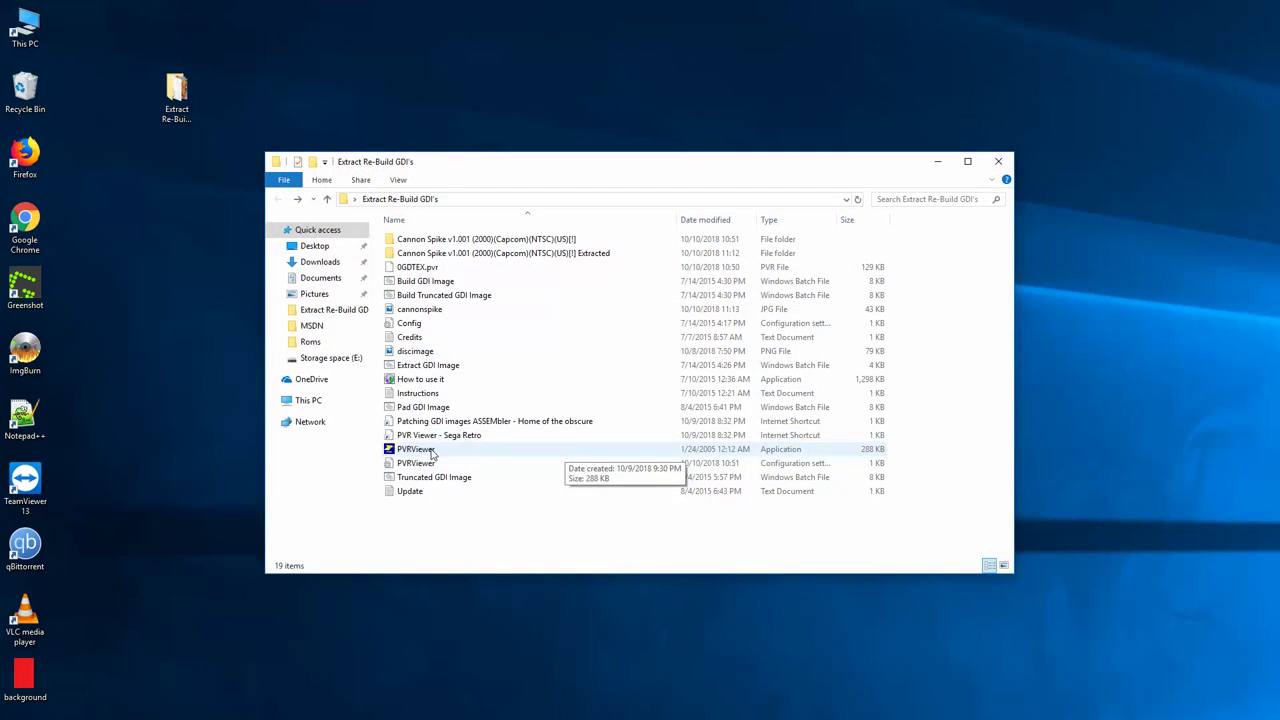
{"action": "left_click", "coordinate": [430, 452]}
{"action": "left_click", "coordinate": [430, 311]}
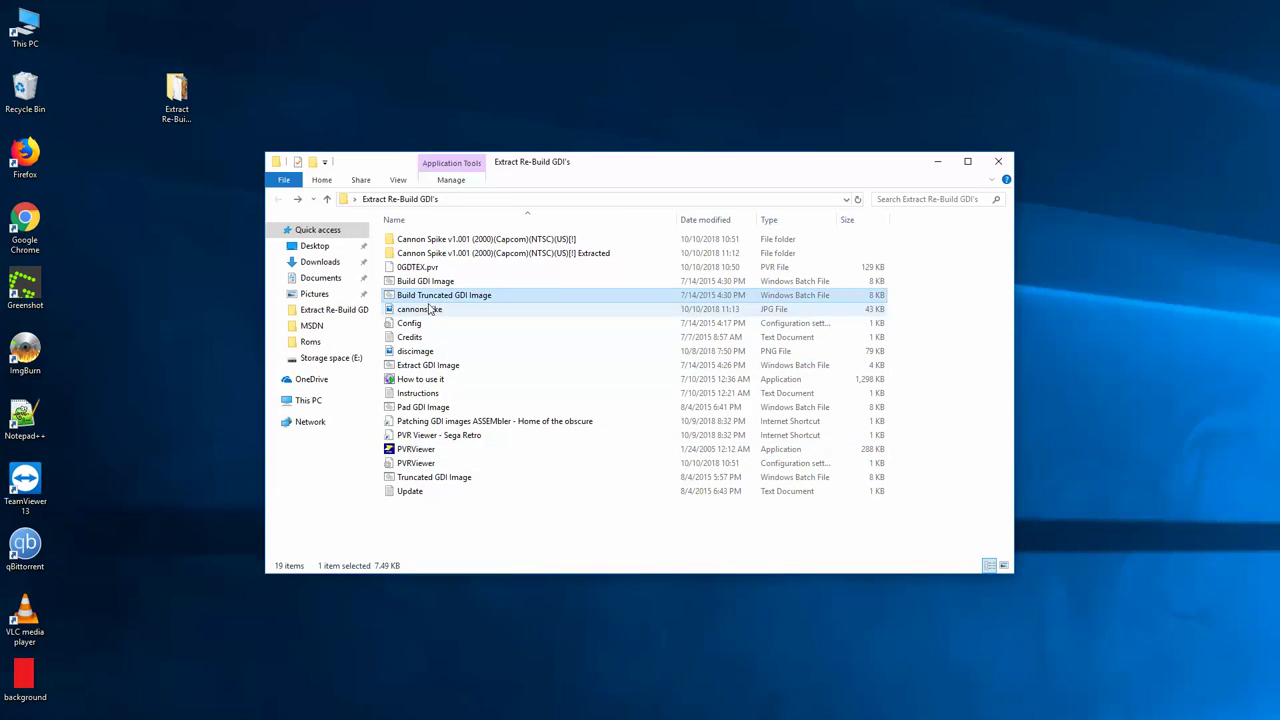
{"action": "left_click", "coordinate": [398, 180]}
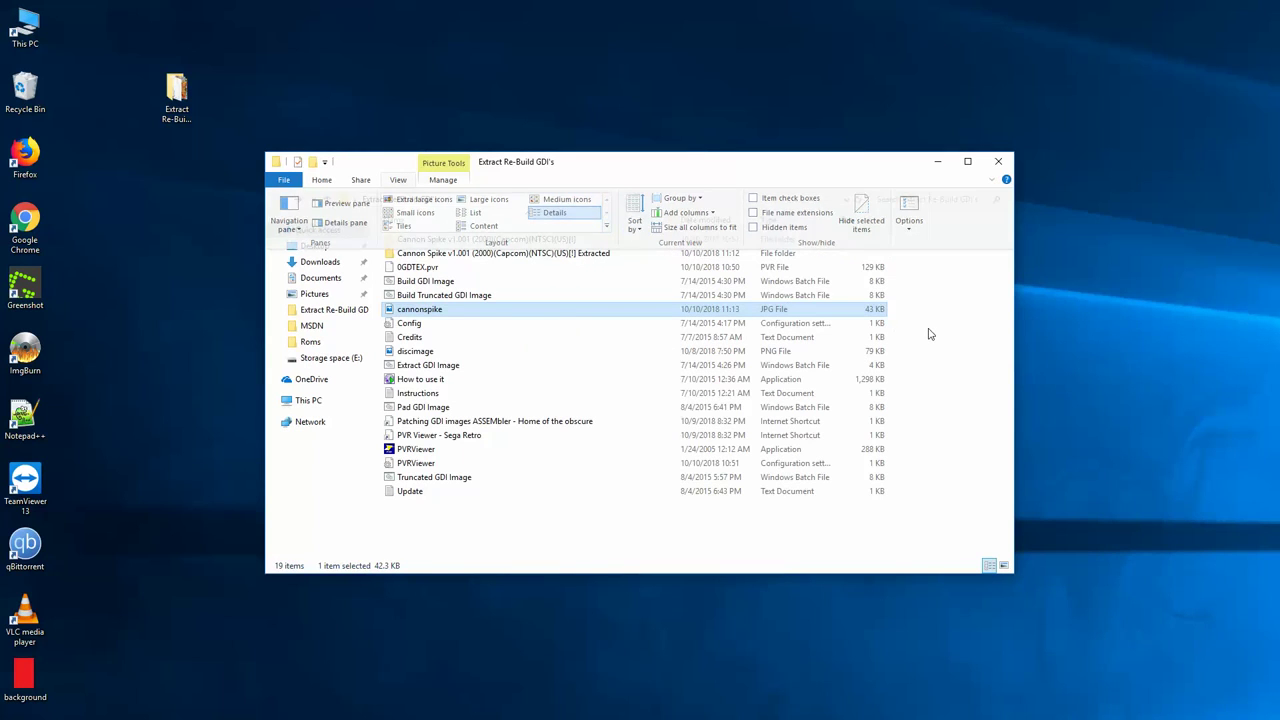
{"action": "left_click", "coordinate": [480, 309]}
{"action": "left_click", "coordinate": [407, 313]}
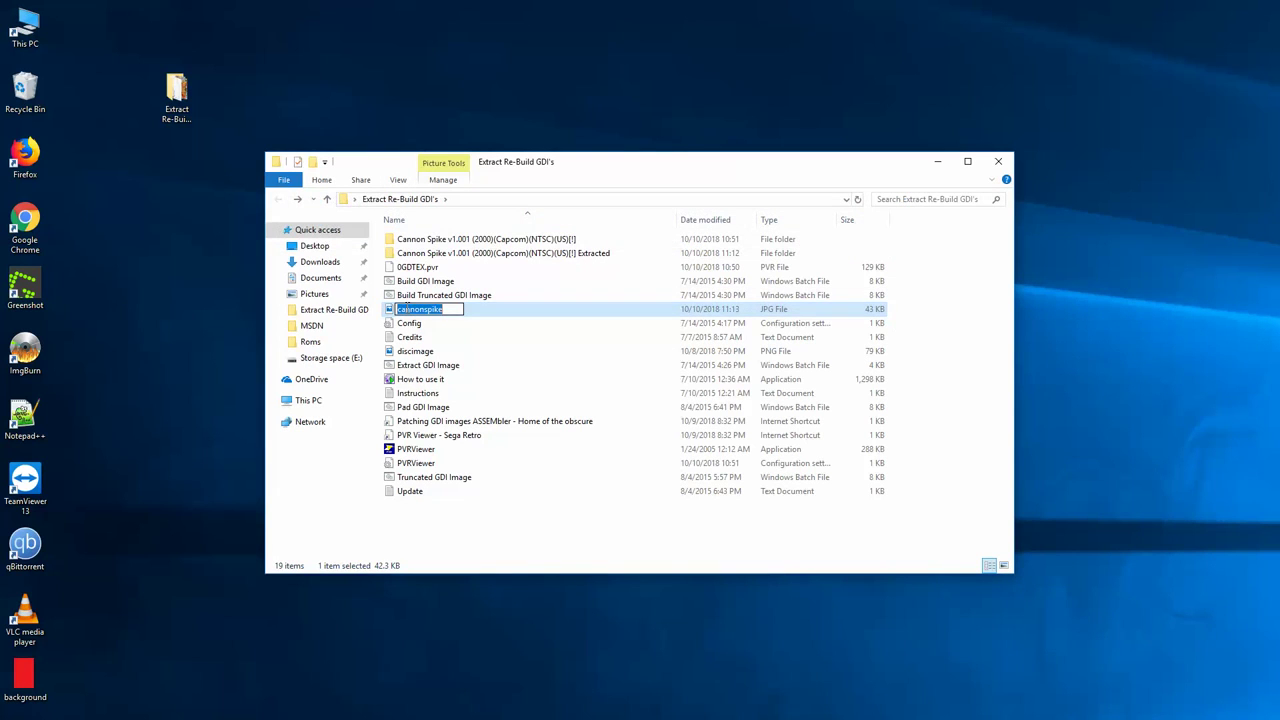
{"action": "left_click", "coordinate": [499, 309]}
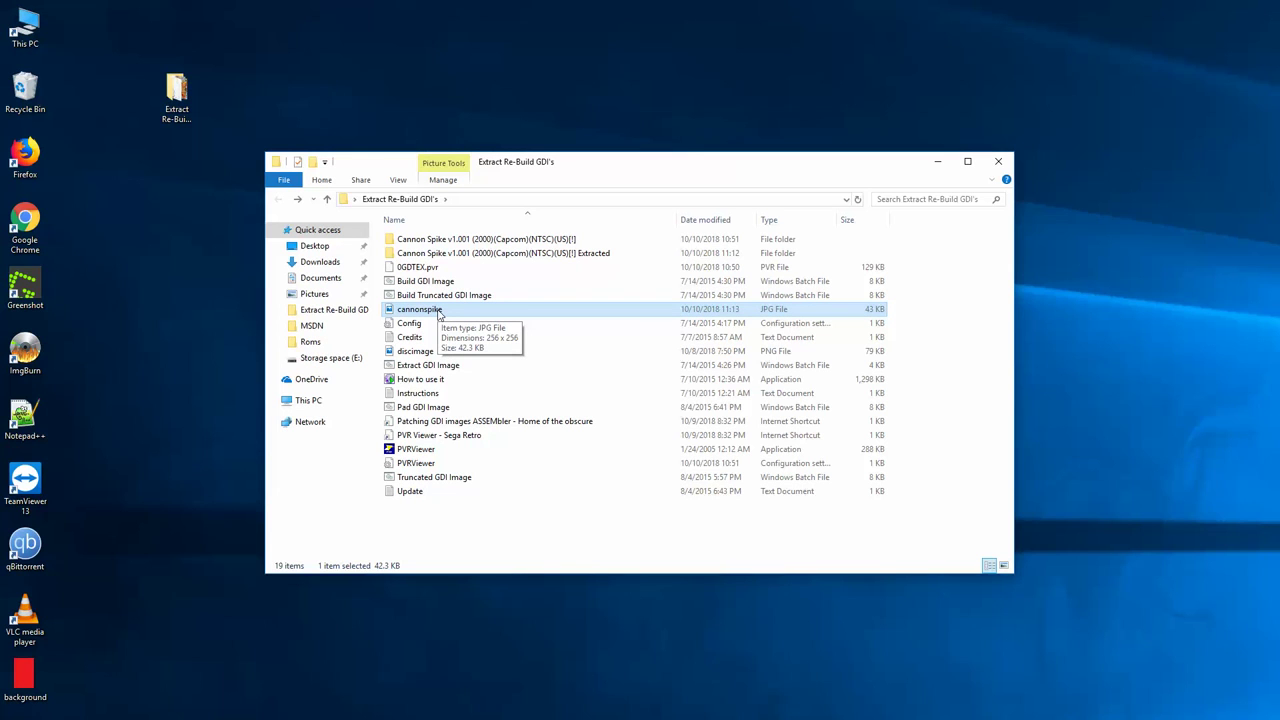
Step: Launch PVR Viewer and load cannonspike.JPG using the JPEG file filter
{"action": "double_click", "coordinate": [412, 449]}
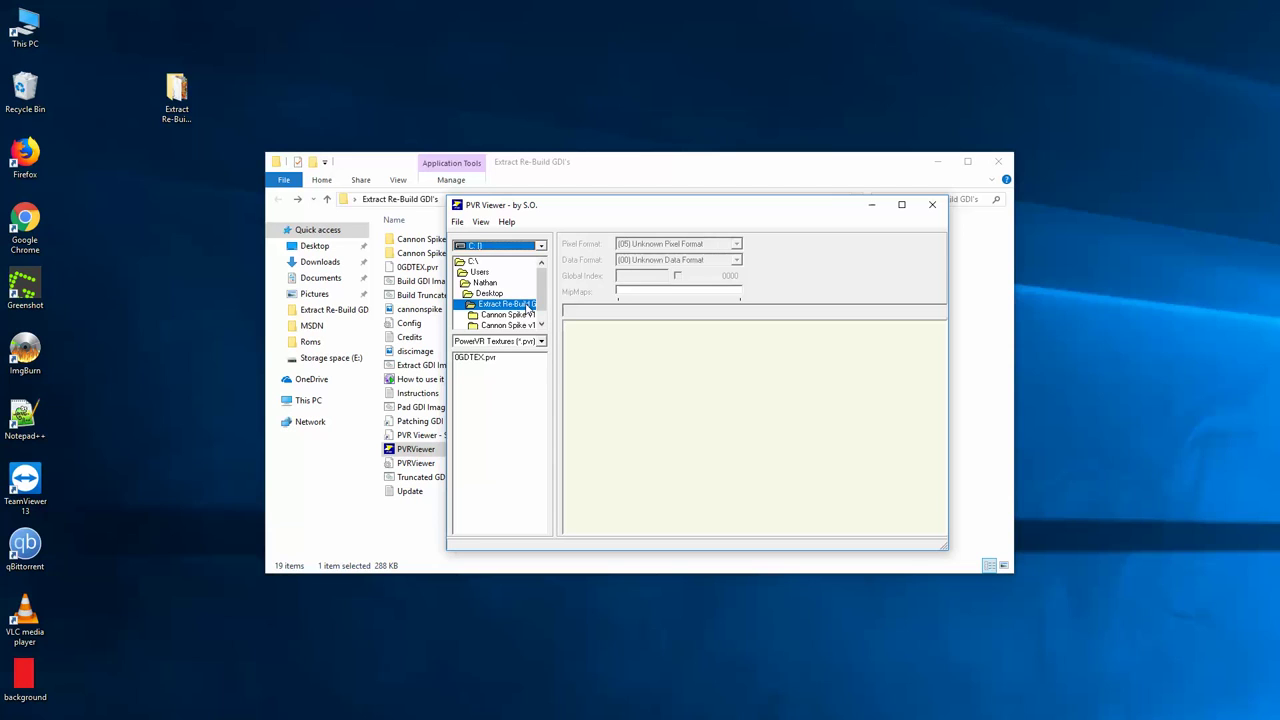
{"action": "left_click", "coordinate": [540, 342]}
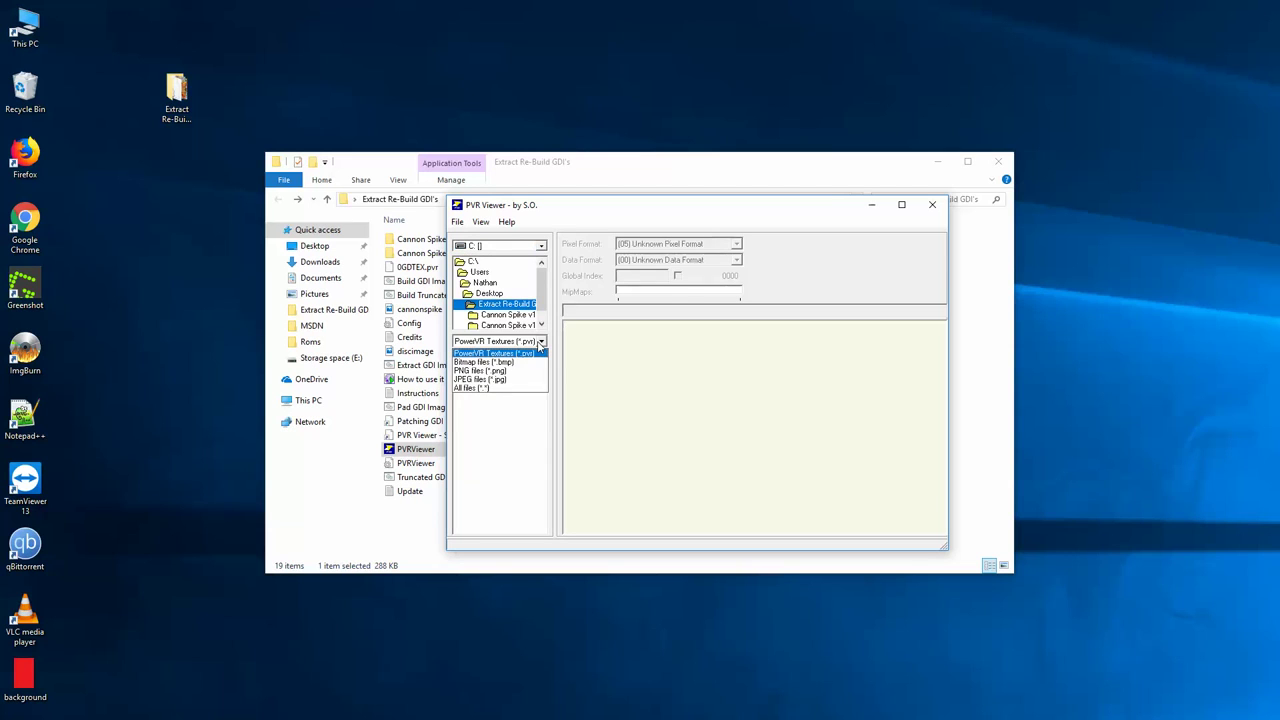
{"action": "left_click", "coordinate": [524, 380]}
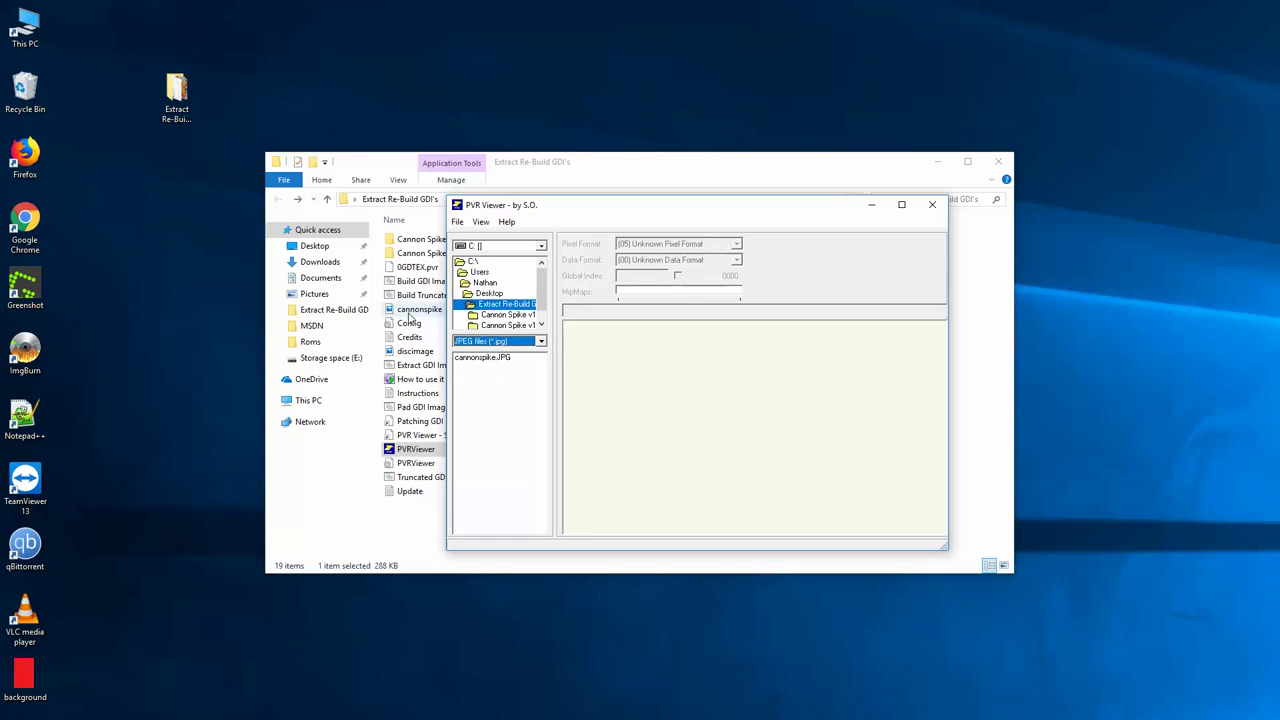
{"action": "left_click", "coordinate": [485, 358]}
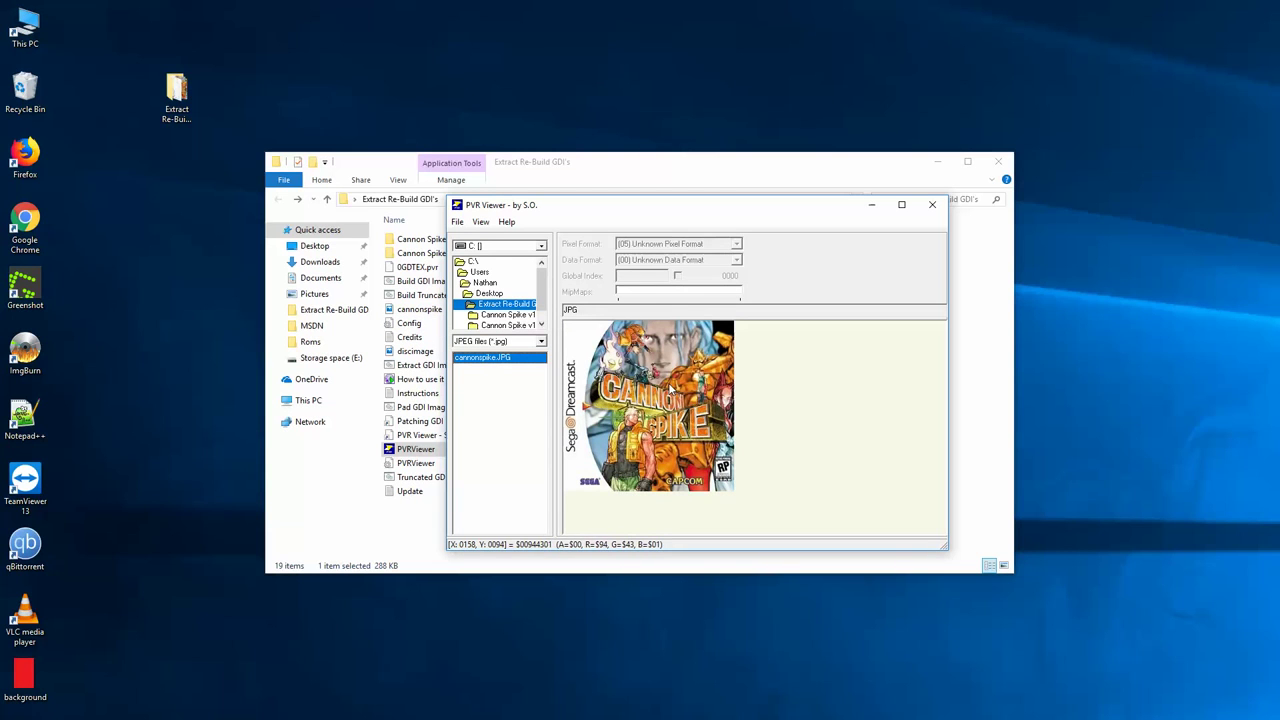
Step: Save the selected cover in PowerVR format as cannonspike.pvr and dismiss the conversion report
{"action": "left_click", "coordinate": [458, 222]}
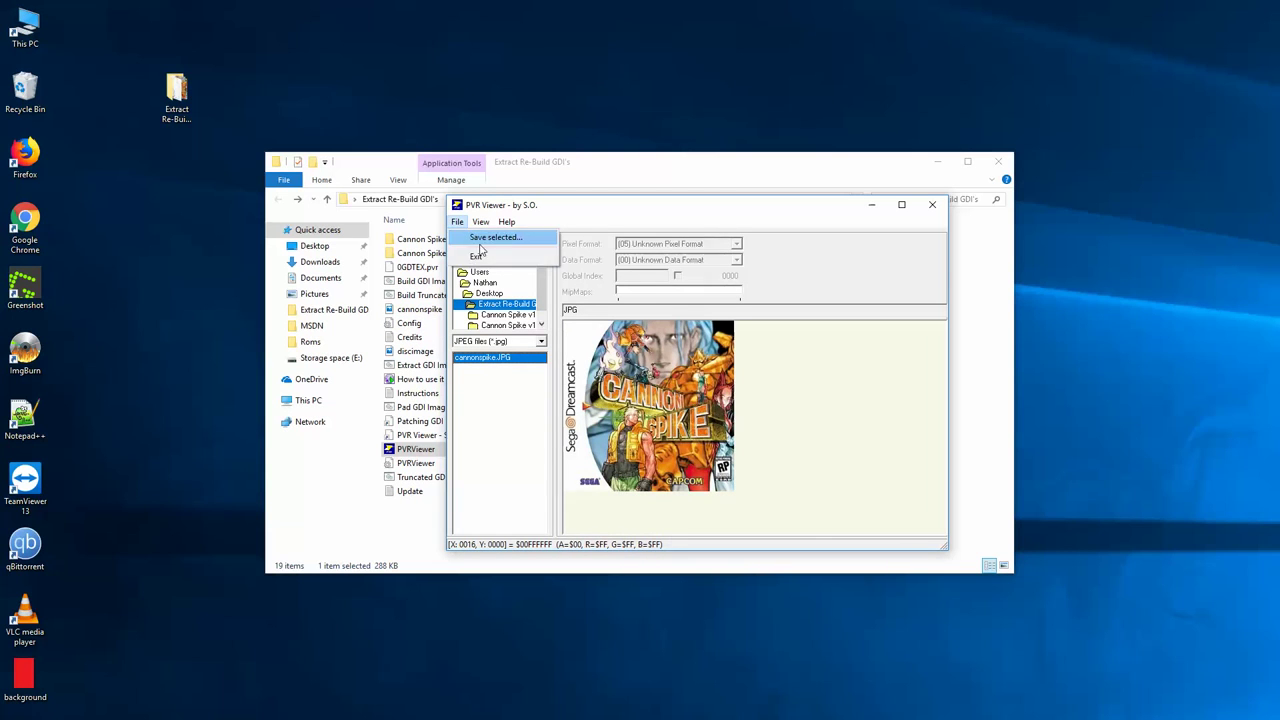
{"action": "left_click", "coordinate": [500, 240]}
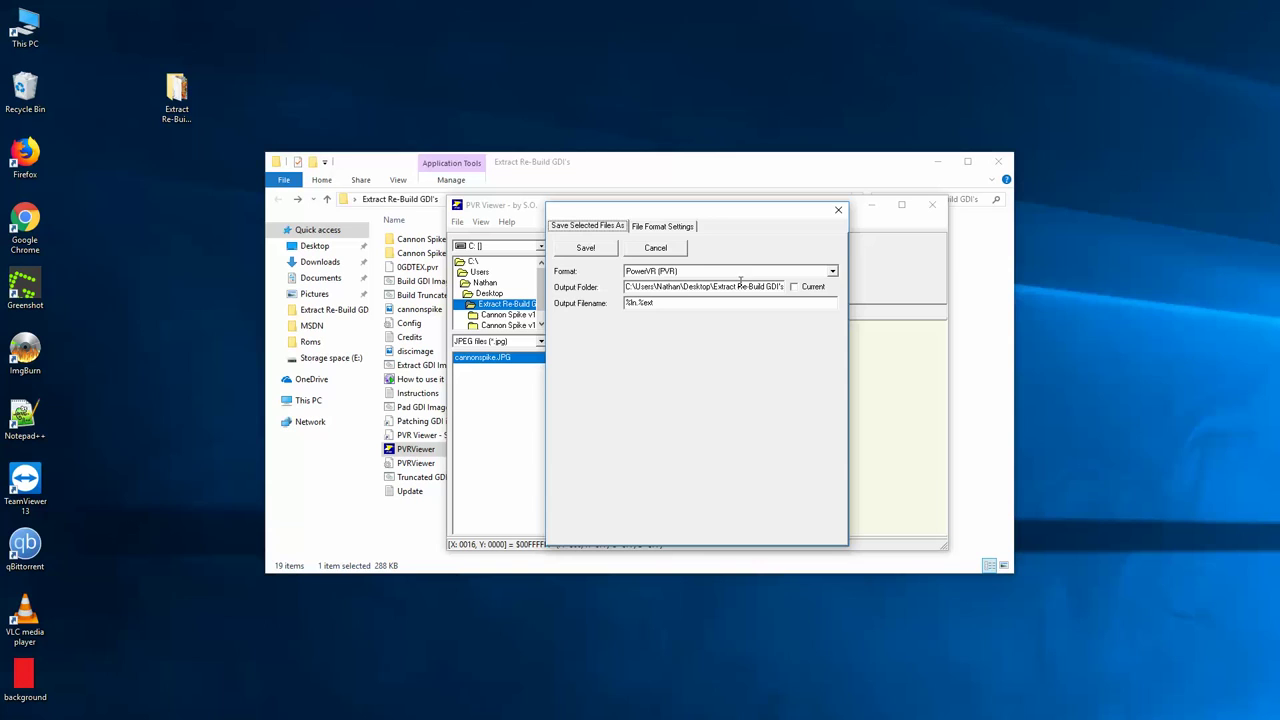
{"action": "left_click", "coordinate": [588, 249]}
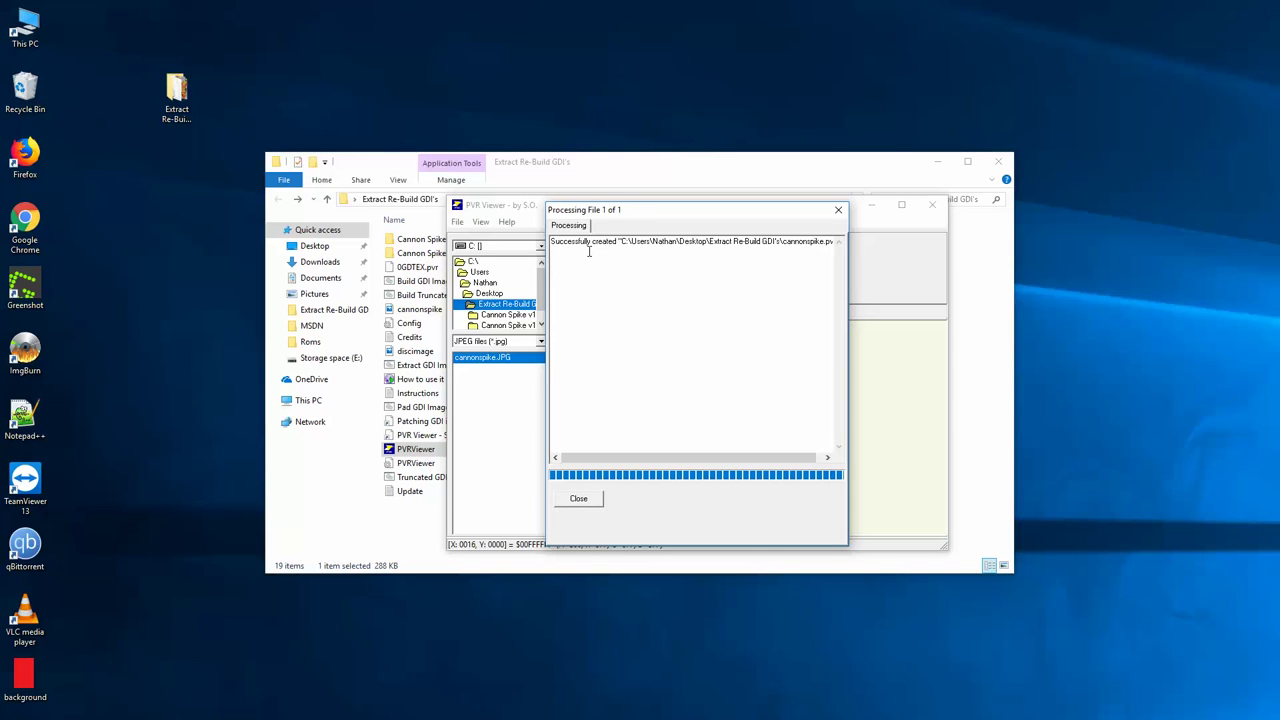
{"action": "left_click", "coordinate": [578, 498]}
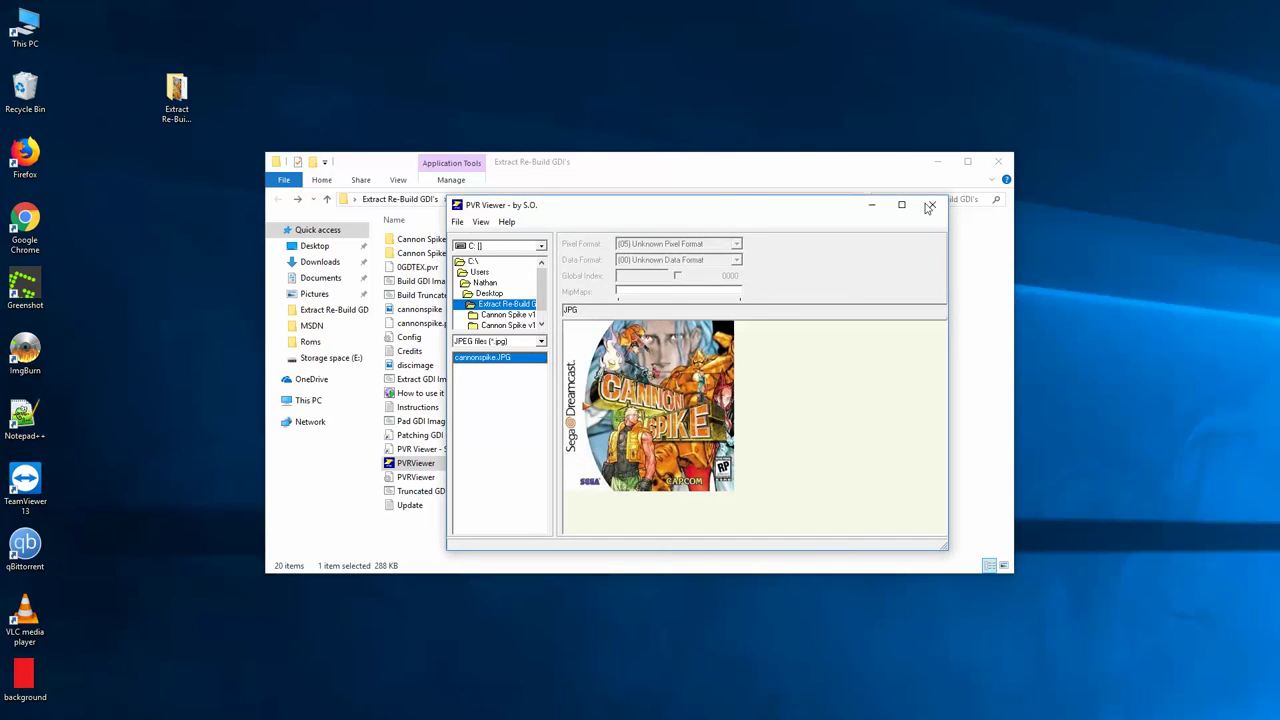
{"action": "left_click", "coordinate": [932, 204]}
Step: Close PVR Viewer and copy the name 0GDTEX from the original 0GDTEX.pvr
{"action": "left_click", "coordinate": [452, 323]}
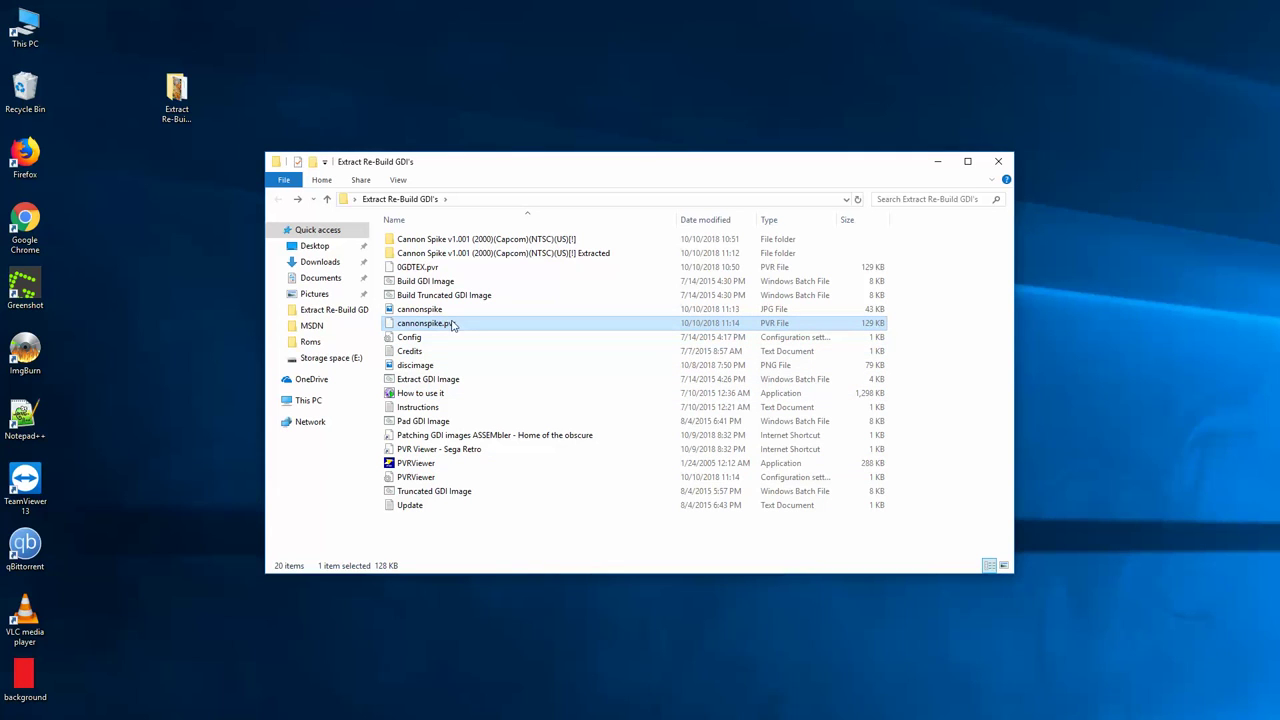
{"action": "double_click", "coordinate": [455, 256]}
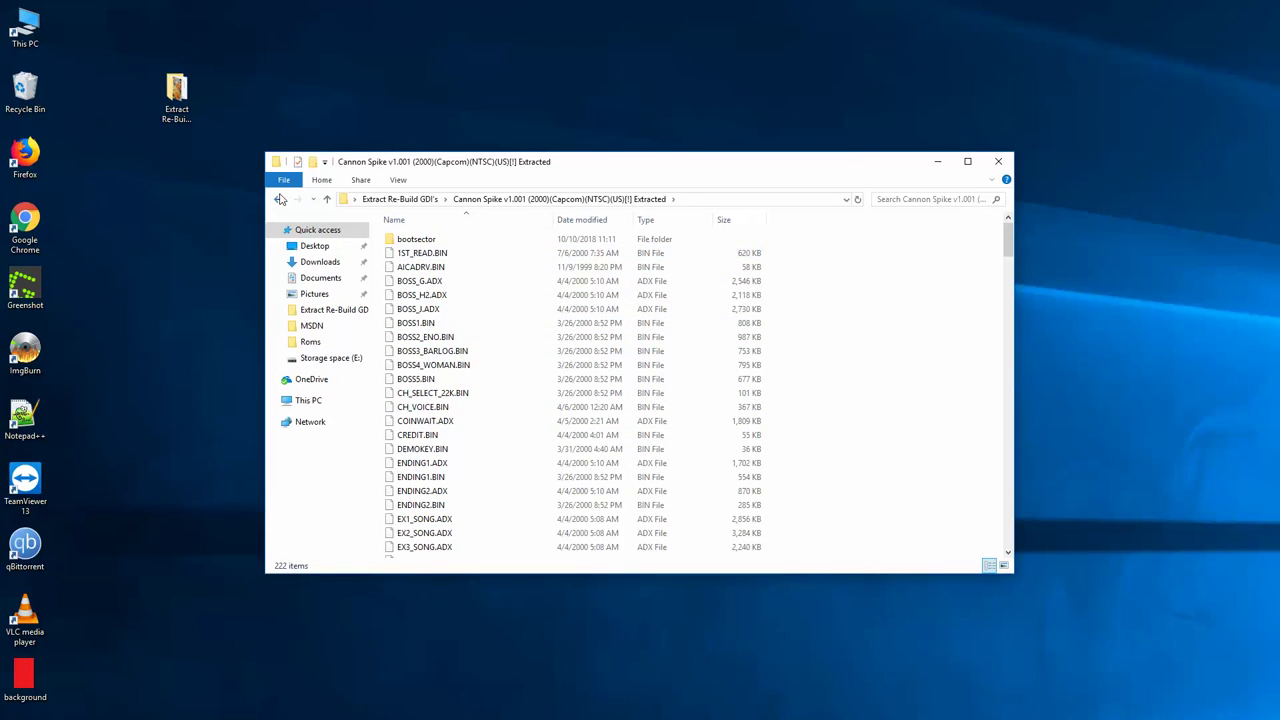
{"action": "left_click", "coordinate": [281, 199]}
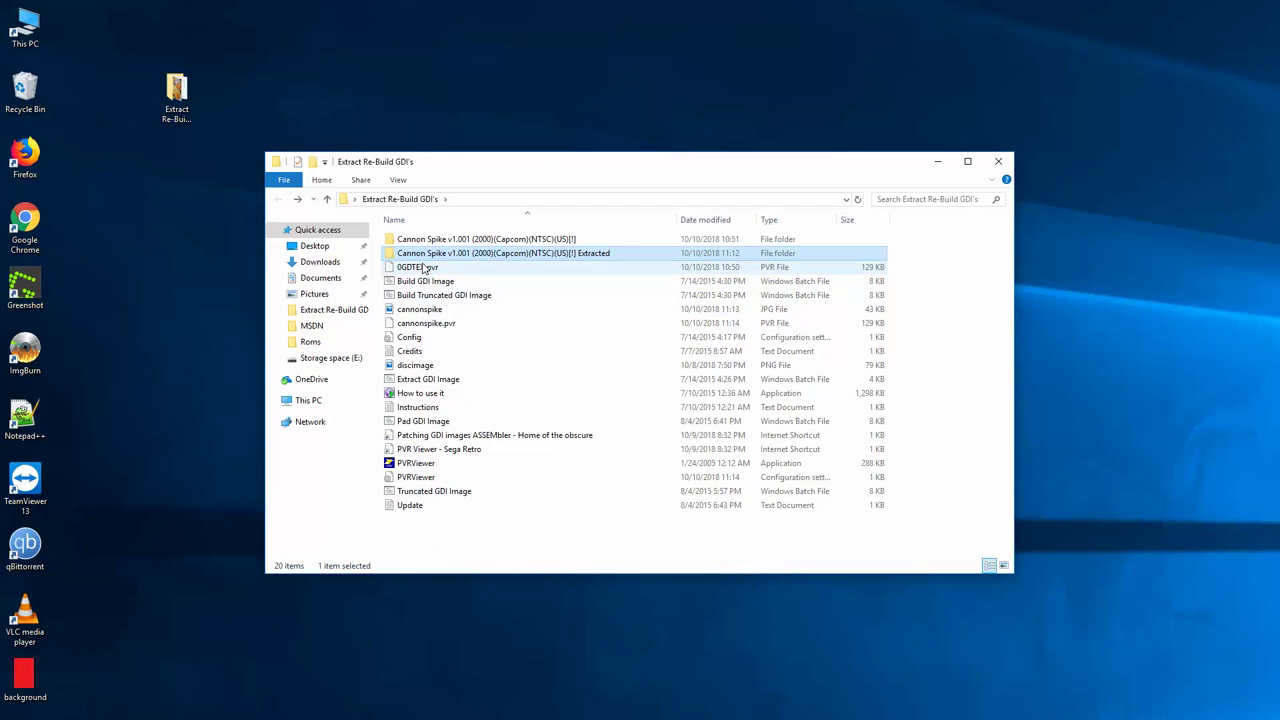
{"action": "right_click", "coordinate": [423, 267]}
{"action": "left_click", "coordinate": [487, 481]}
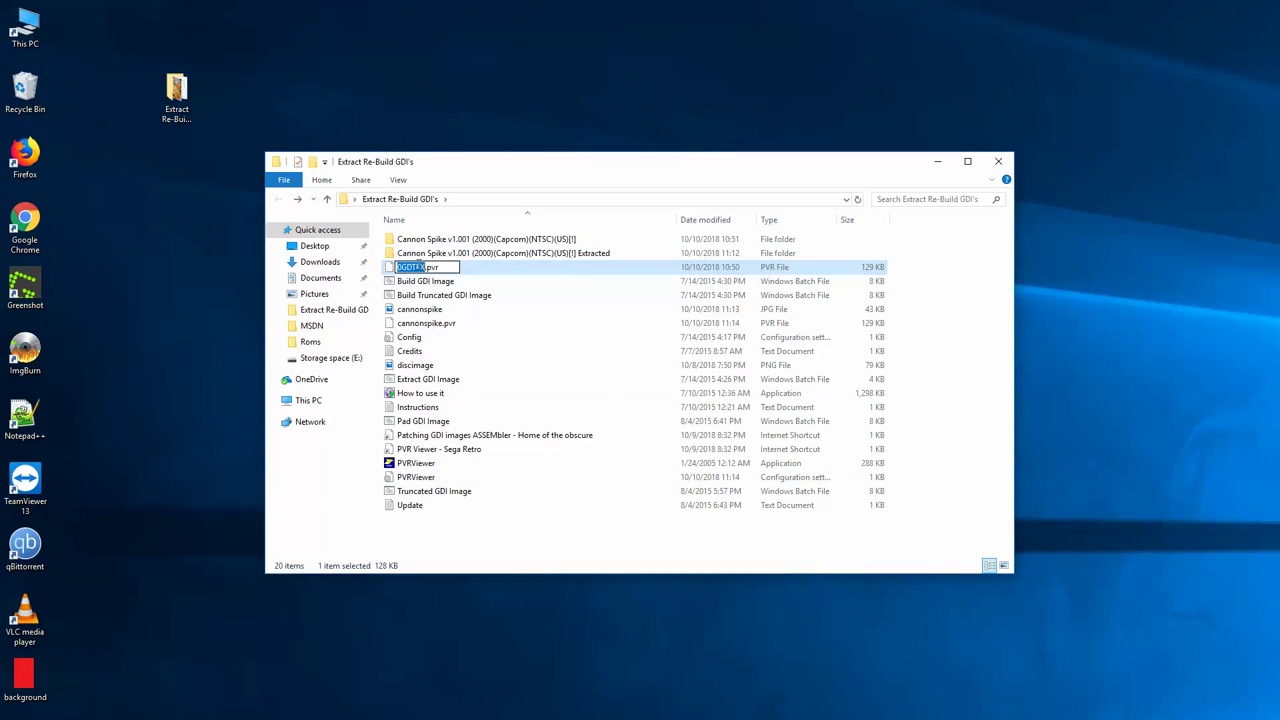
{"action": "right_click", "coordinate": [432, 266]}
{"action": "left_click", "coordinate": [450, 307]}
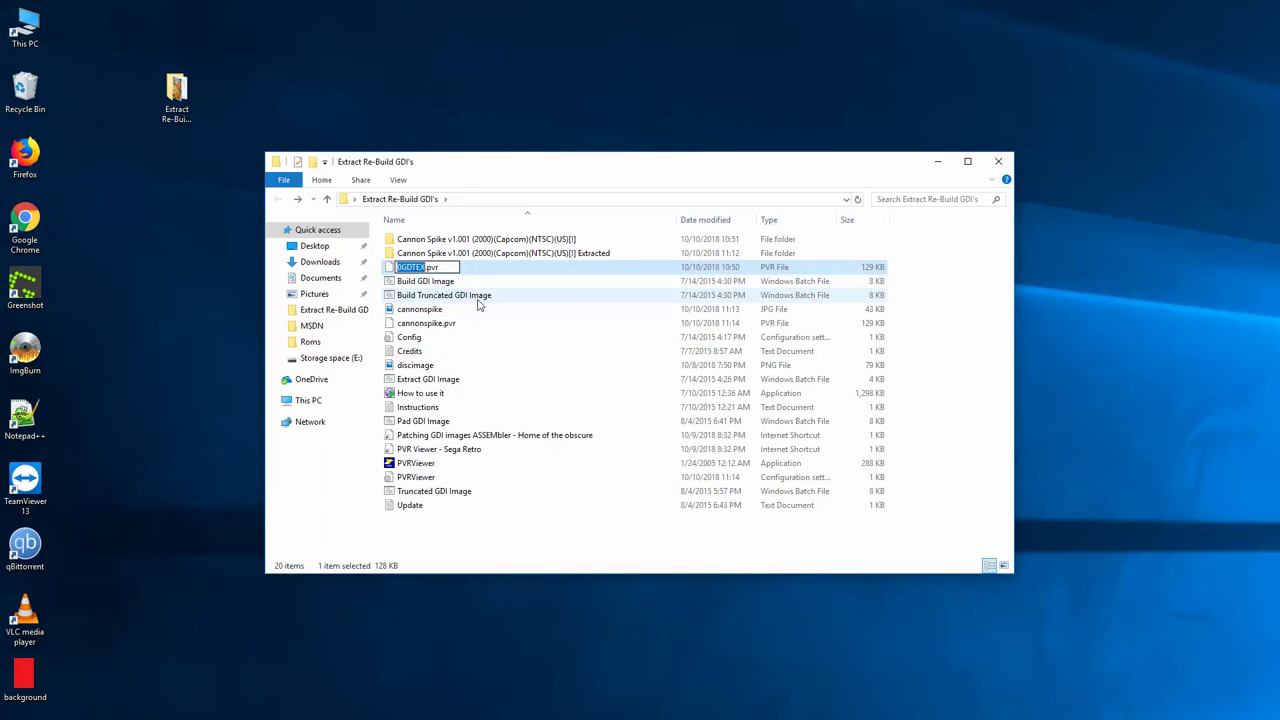
{"action": "left_click", "coordinate": [478, 295]}
Step: Delete the old 0GDTEX.pvr, rename cannonspike.pvr to 0GDTEX.pvr, and copy the renamed file
{"action": "right_click", "coordinate": [380, 267]}
{"action": "left_click", "coordinate": [430, 472]}
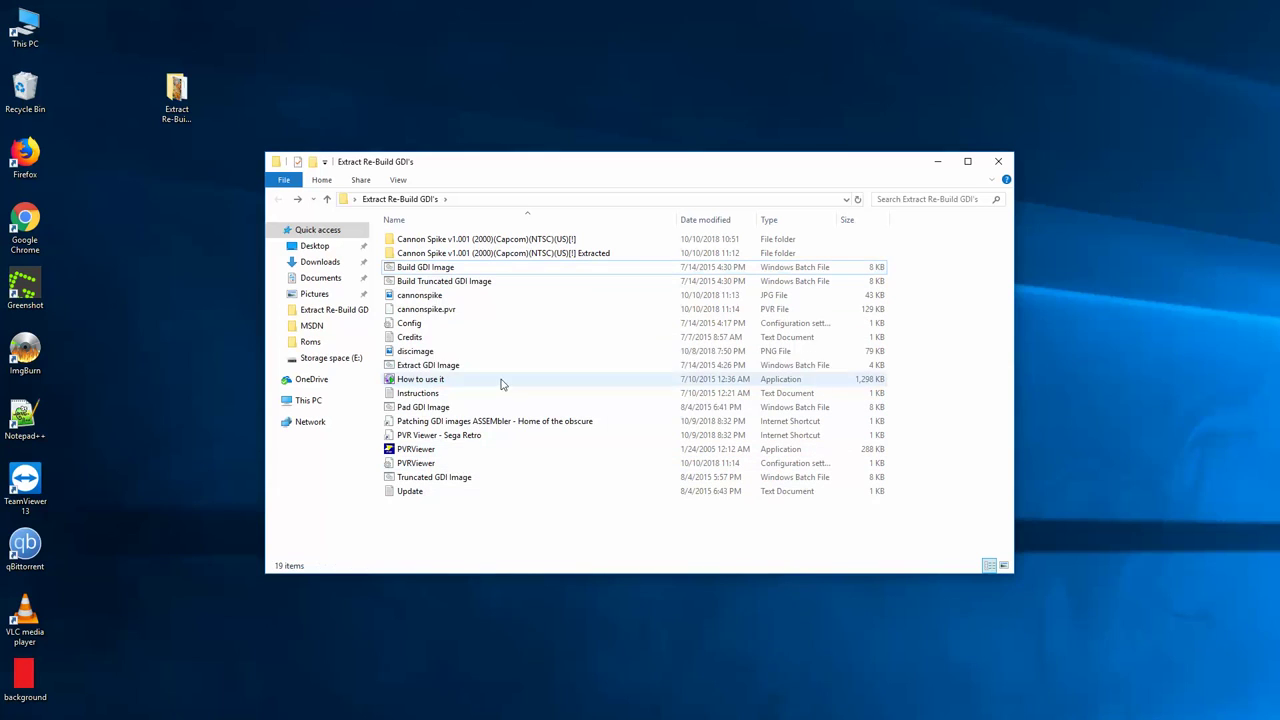
{"action": "right_click", "coordinate": [428, 310]}
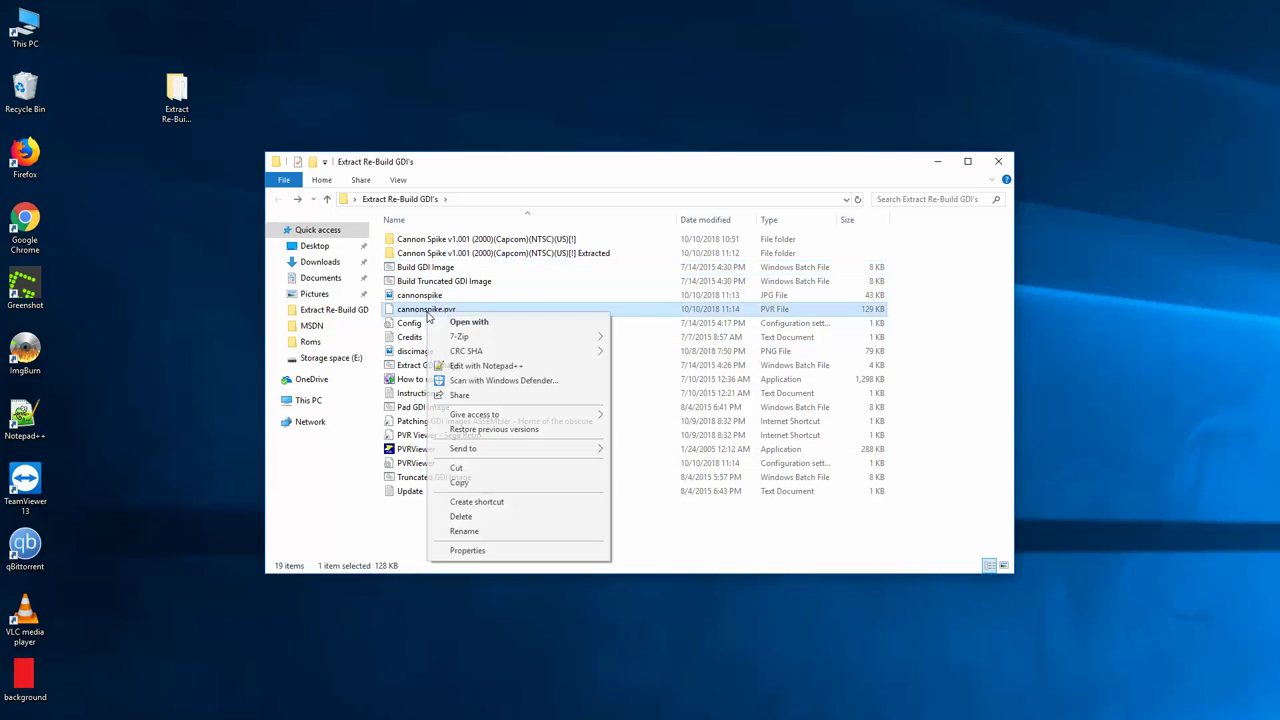
{"action": "left_click", "coordinate": [500, 530]}
{"action": "right_click", "coordinate": [432, 309]}
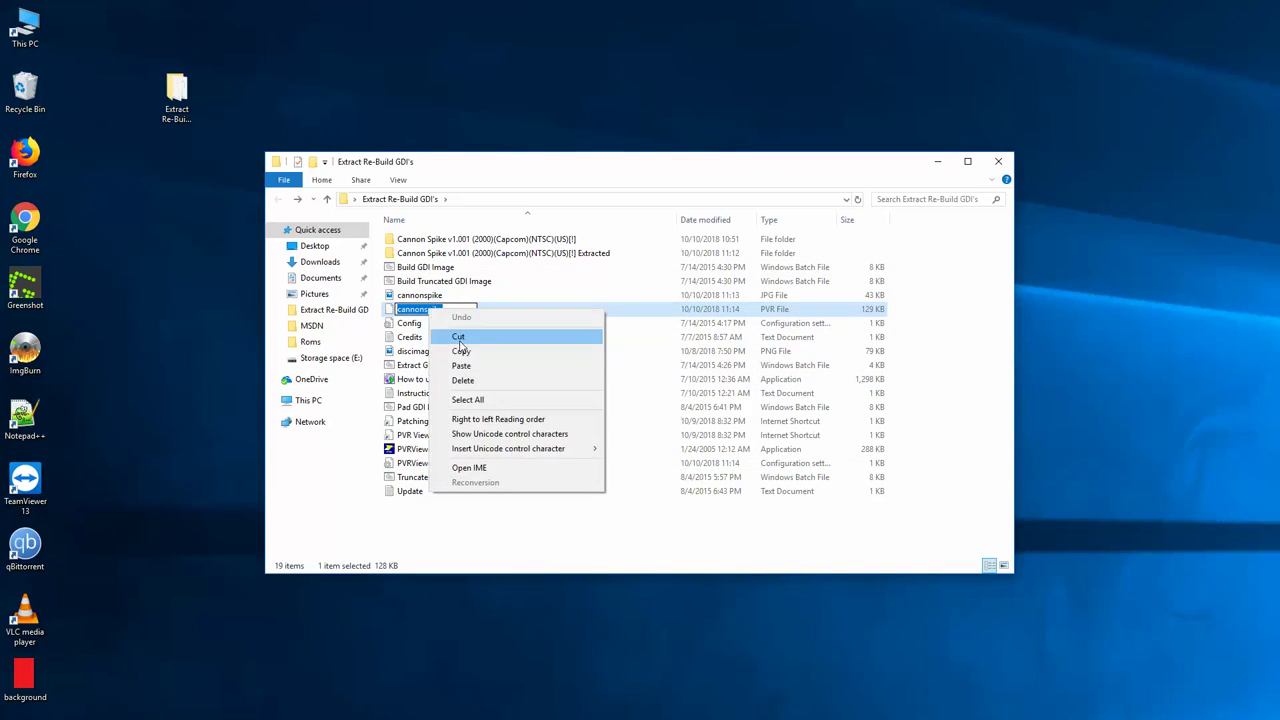
{"action": "left_click", "coordinate": [472, 366]}
{"action": "left_click", "coordinate": [547, 555]}
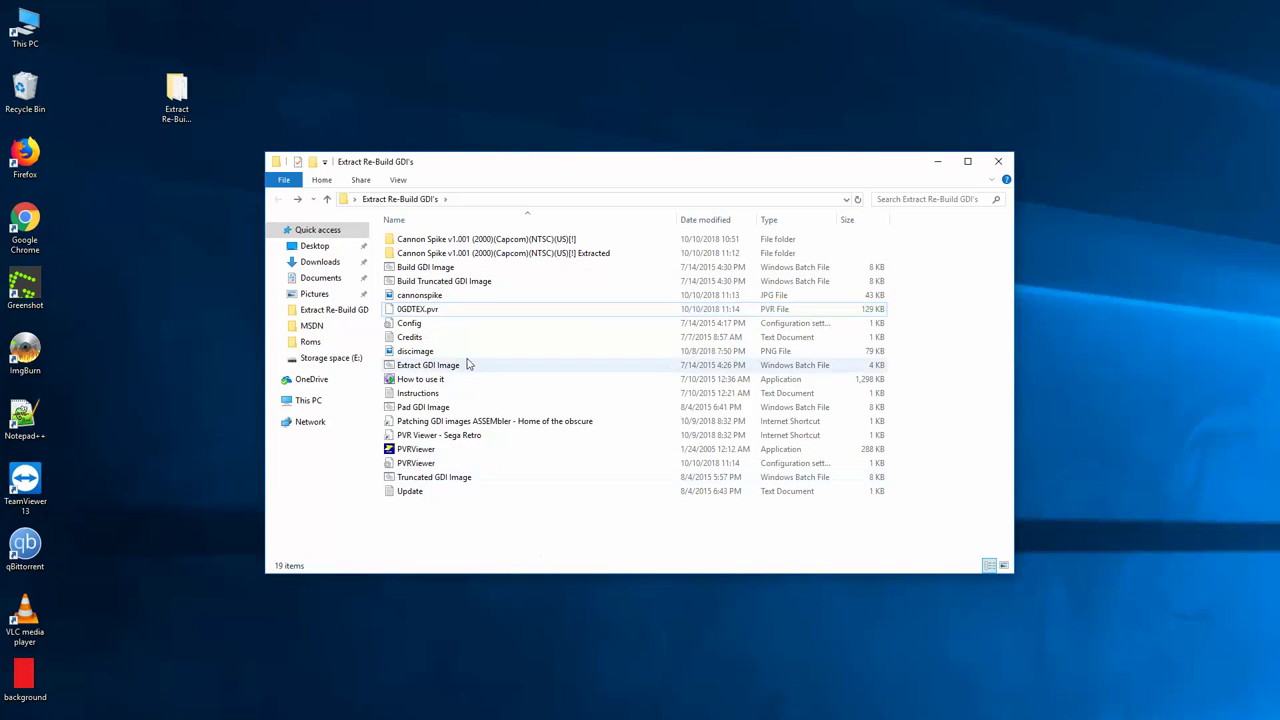
{"action": "right_click", "coordinate": [425, 310]}
{"action": "left_click", "coordinate": [458, 482]}
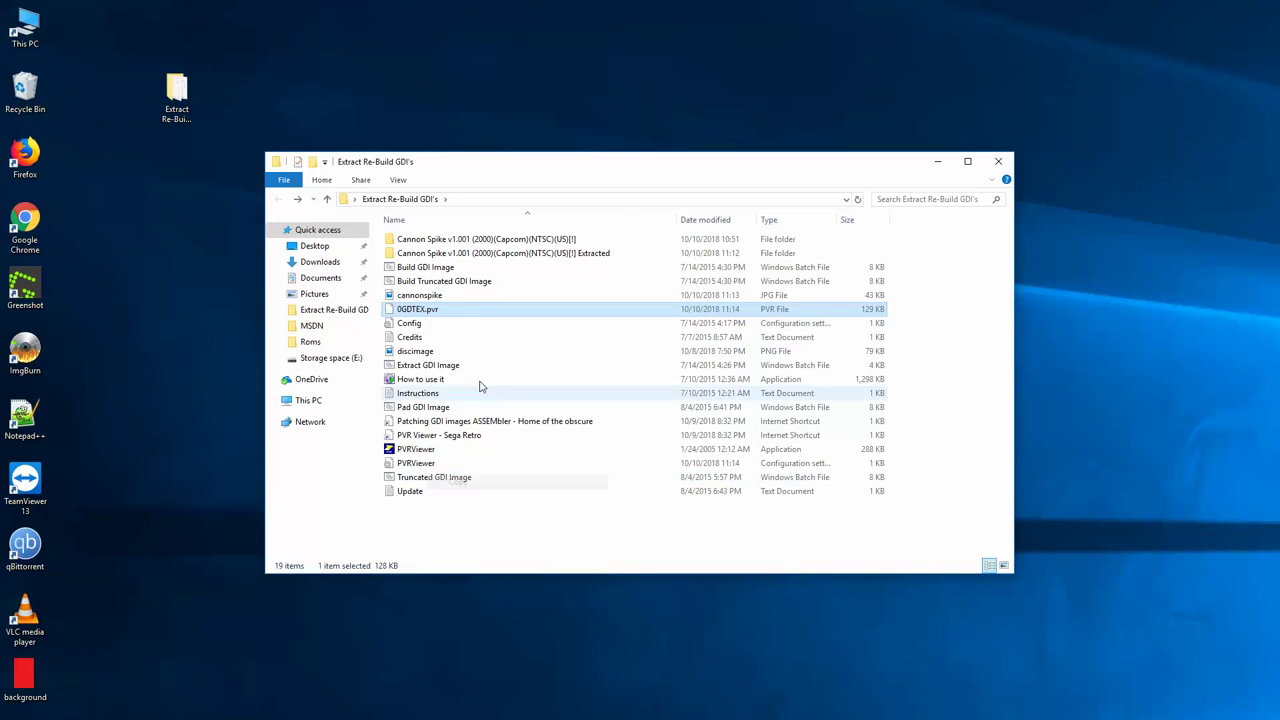
Step: Paste 0GDTEX.pvr into the Cannon Spike Extracted folder, confirm it's there, and return to the parent folder
{"action": "double_click", "coordinate": [458, 260]}
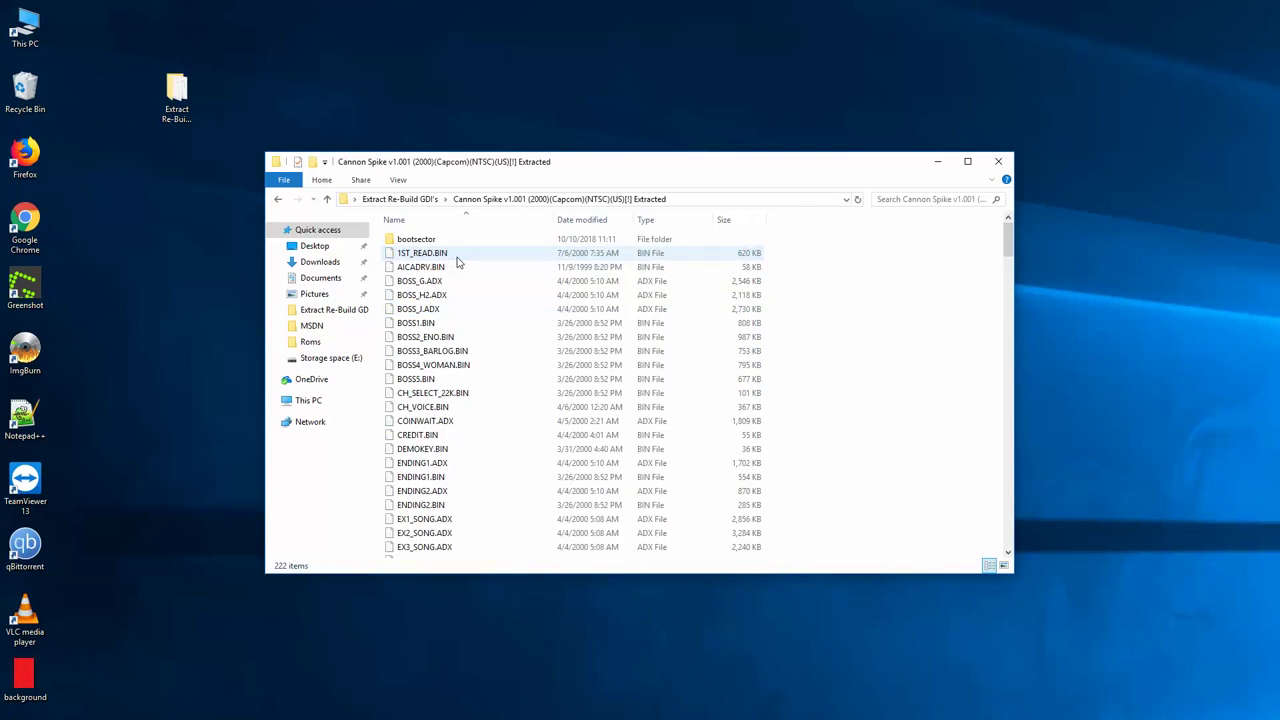
{"action": "right_click", "coordinate": [902, 314]}
{"action": "left_click", "coordinate": [932, 404]}
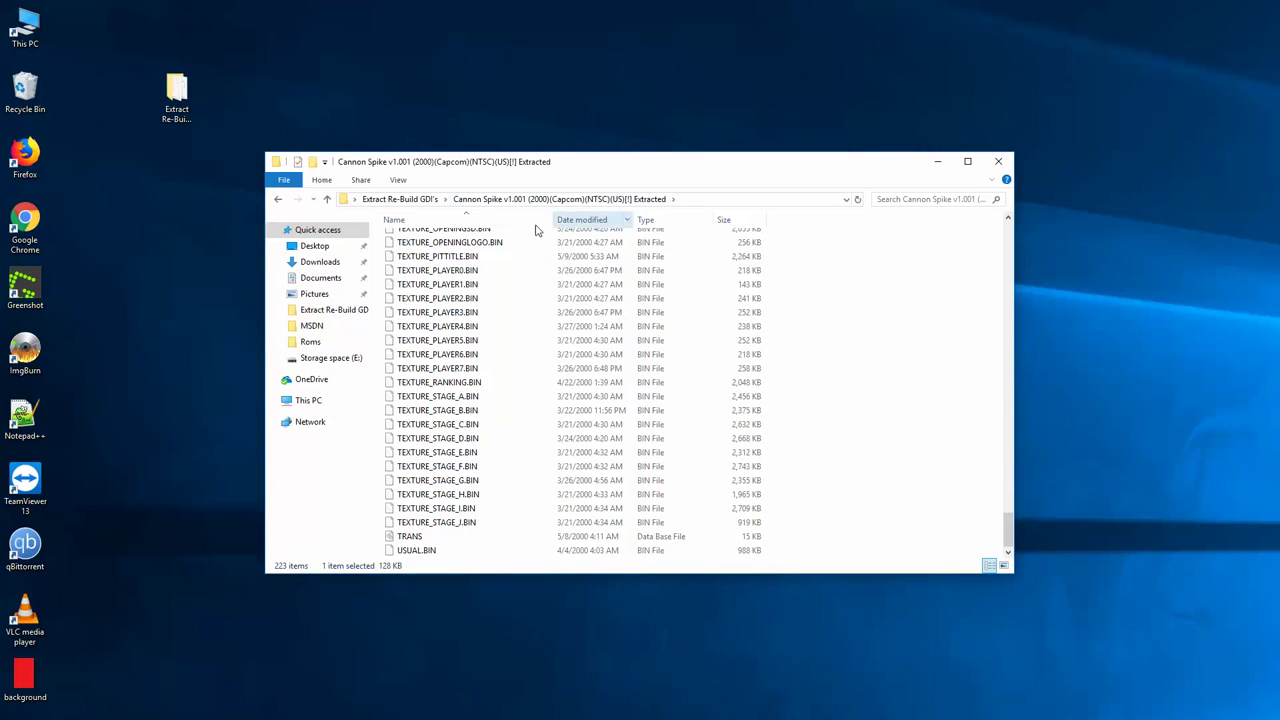
{"action": "left_click", "coordinate": [279, 199]}
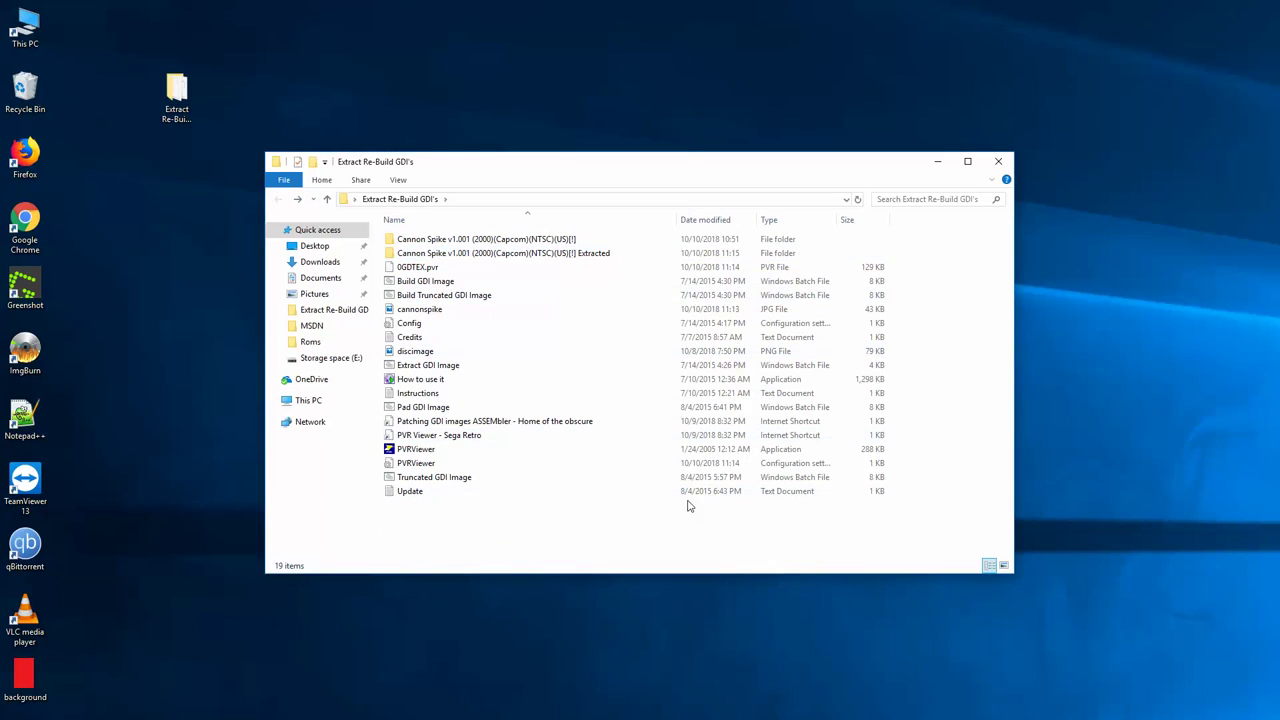
{"action": "double_click", "coordinate": [572, 254]}
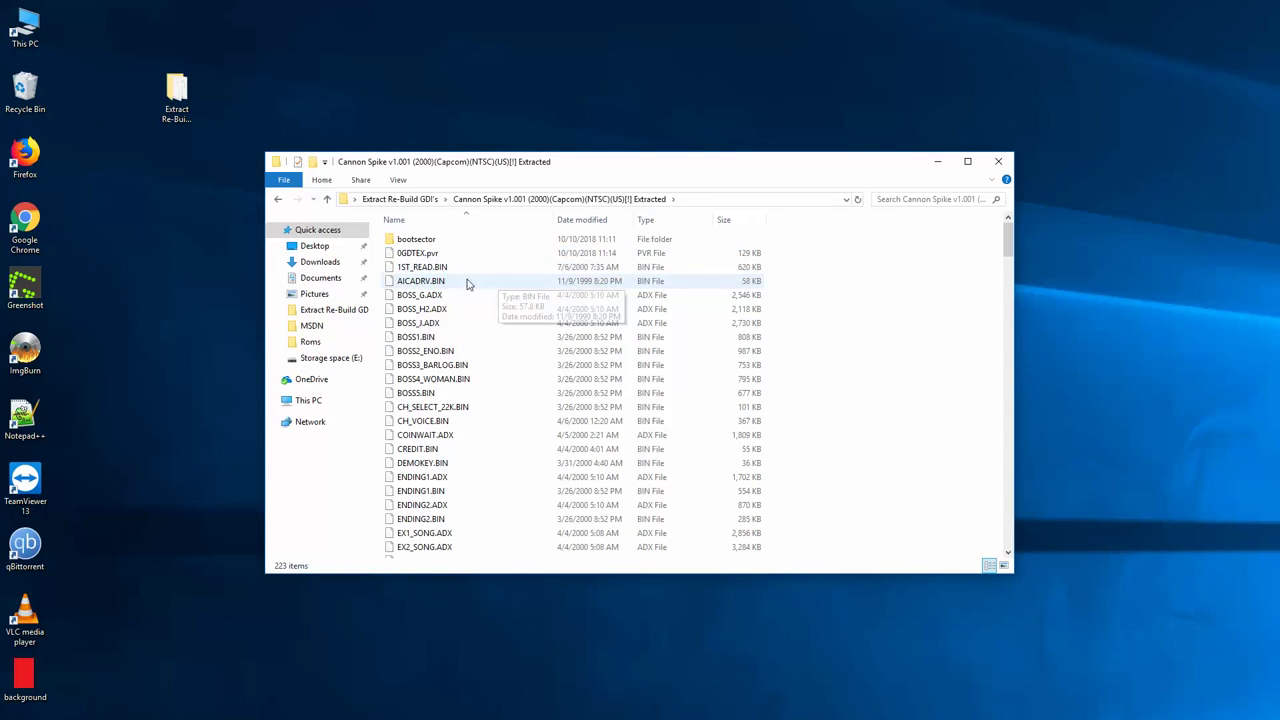
{"action": "left_click", "coordinate": [430, 254]}
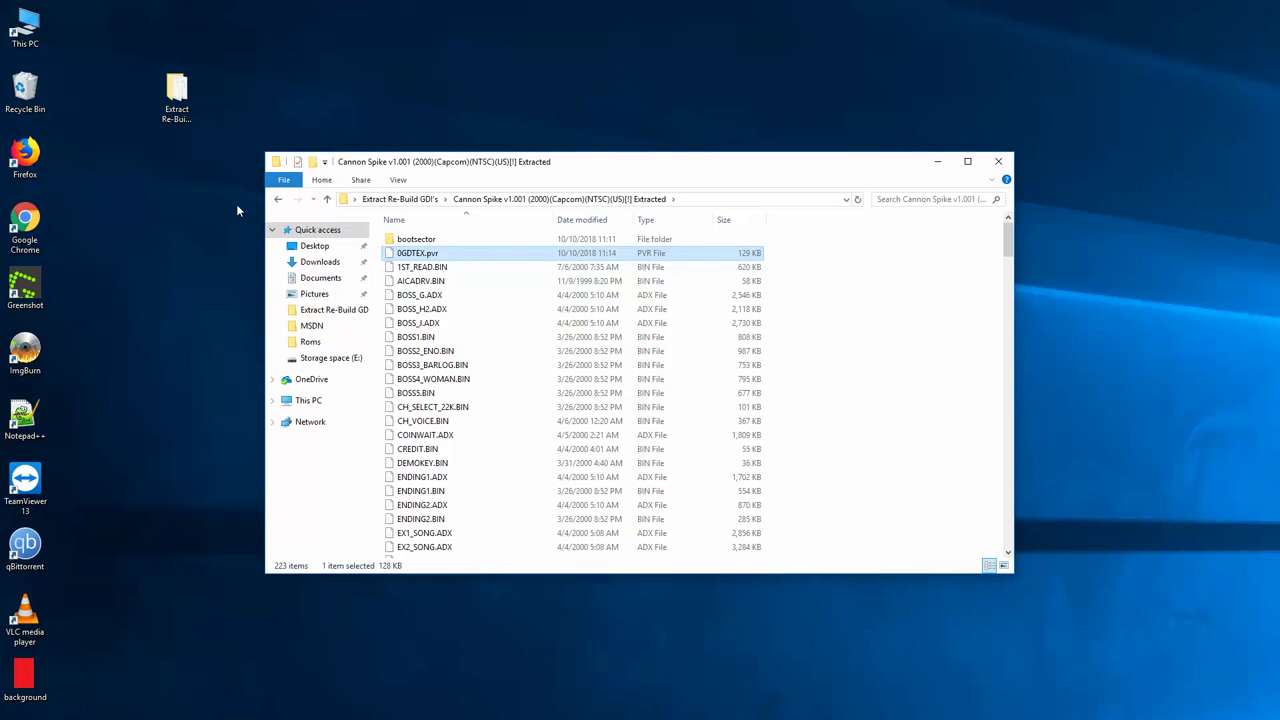
{"action": "left_click", "coordinate": [278, 199]}
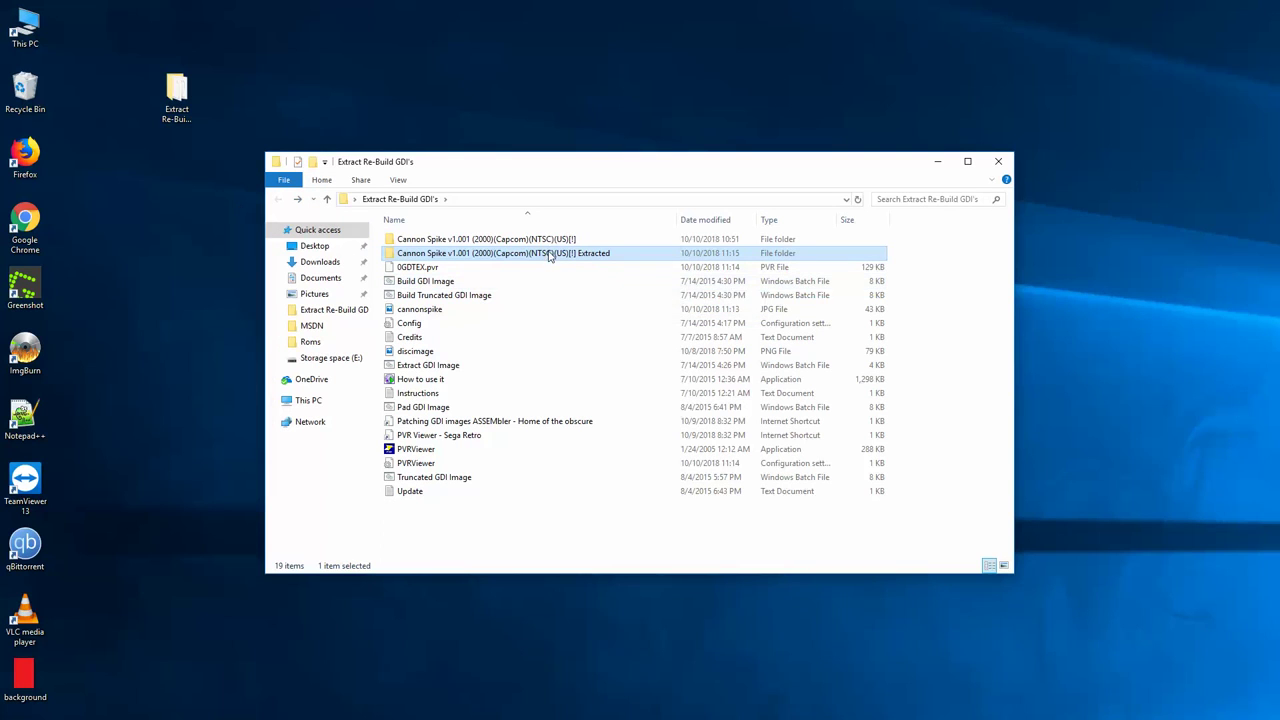
Step: Drop the Cannon Spike Extracted folder onto Build Truncated GDI Image to rebuild the GDI
{"action": "left_click_drag", "start_coordinate": [548, 256], "coordinate": [499, 296]}
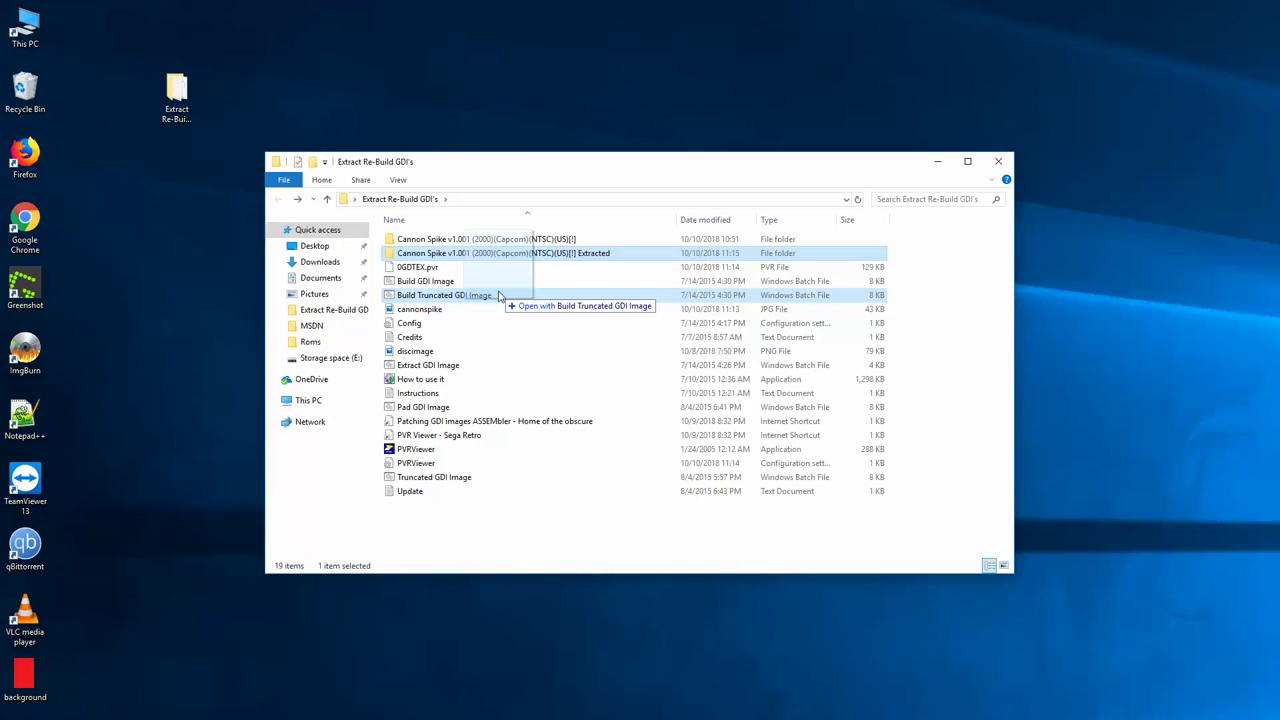
{"action": "left_click_drag", "start_coordinate": [499, 296], "coordinate": [496, 284]}
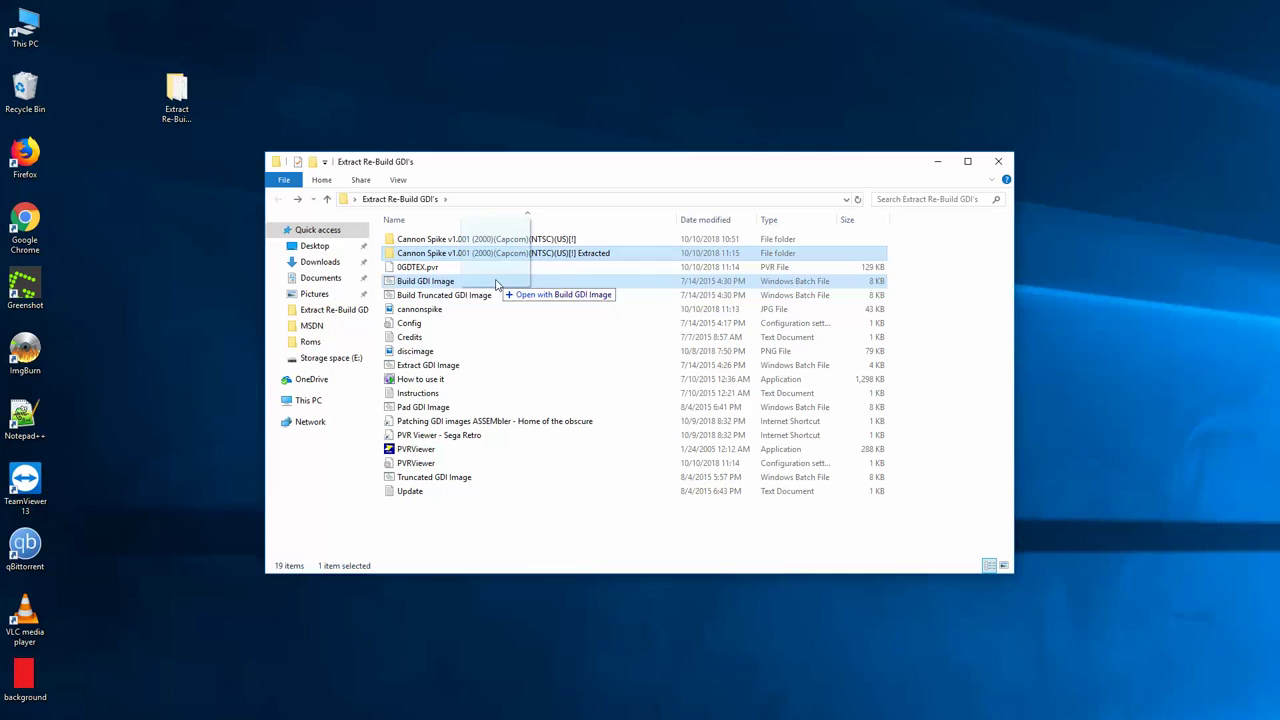
{"action": "left_click_drag", "start_coordinate": [496, 284], "coordinate": [498, 298]}
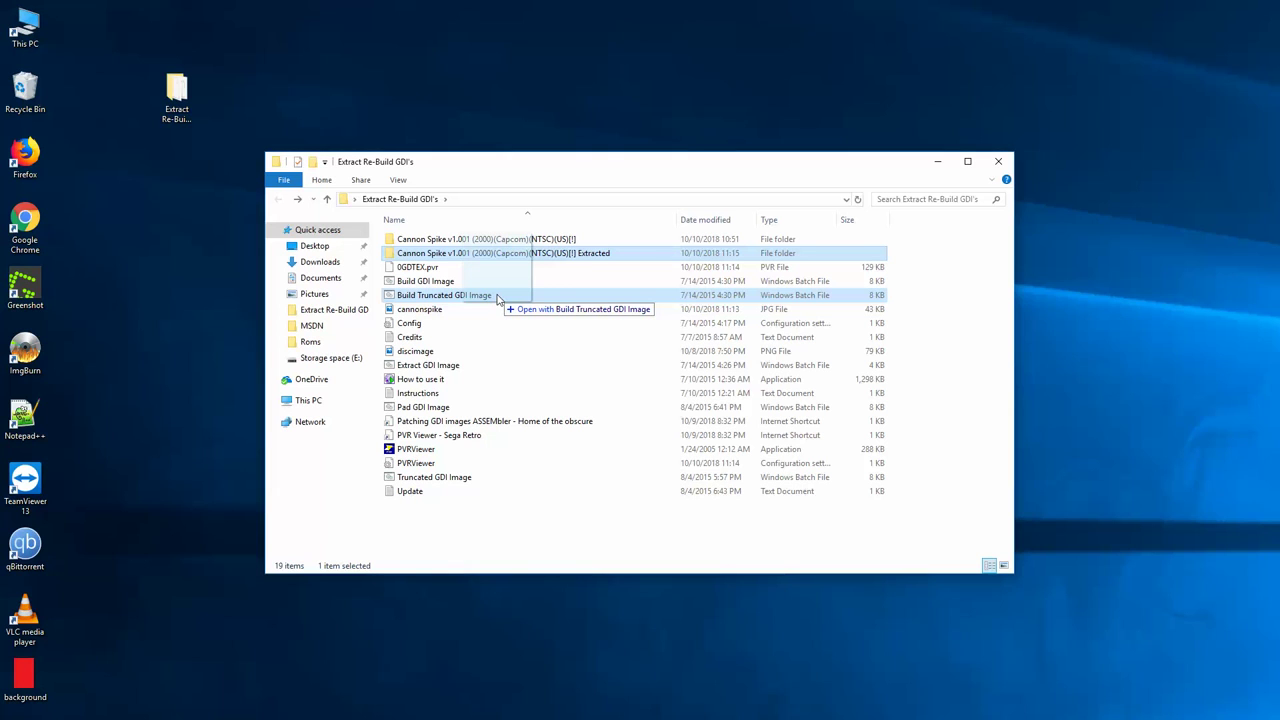
{"action": "left_click_drag", "start_coordinate": [497, 298], "coordinate": [498, 298]}
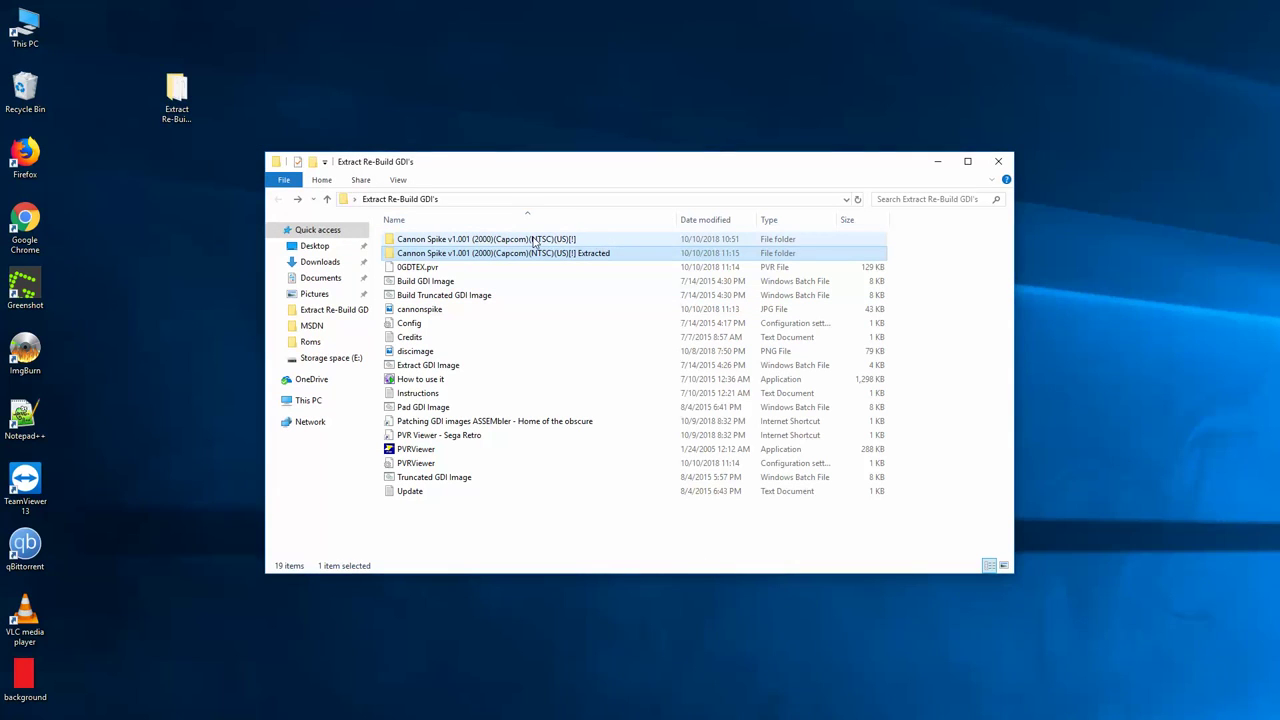
Step: Delete the Extracted folder and check the rebuilt track04.bin inside the Cannon Spike folder
{"action": "left_click", "coordinate": [571, 242]}
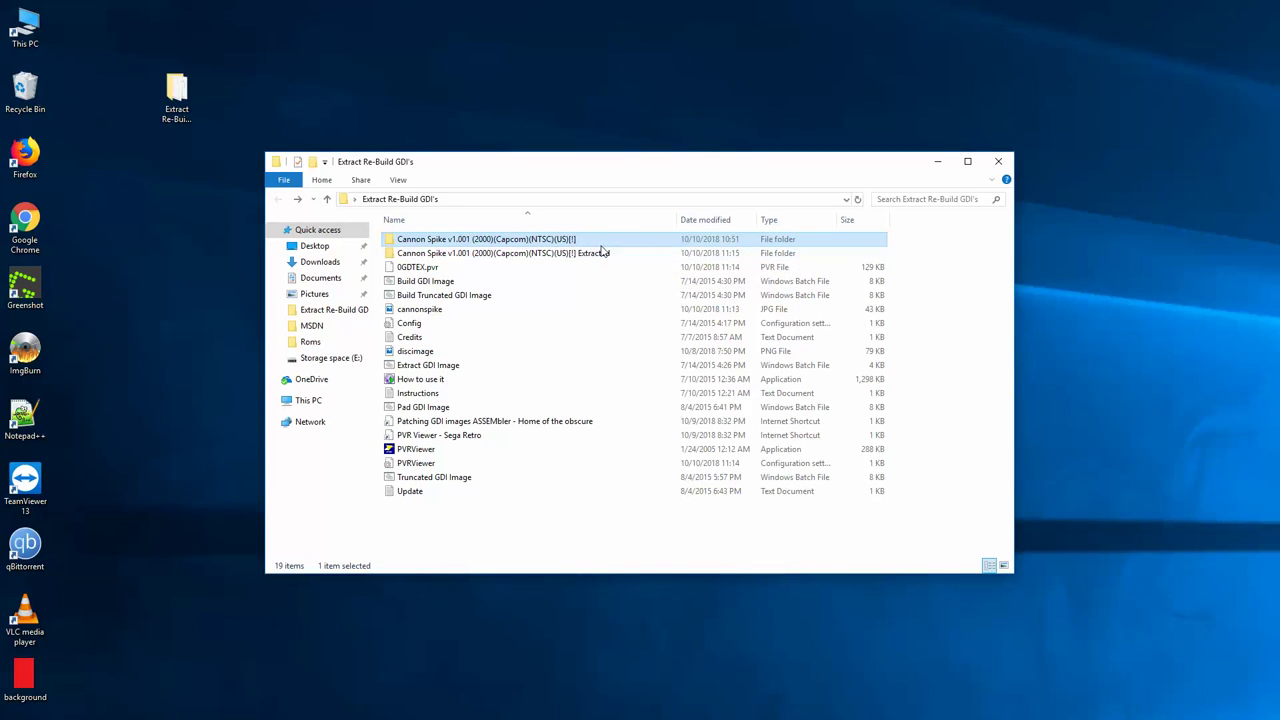
{"action": "right_click", "coordinate": [593, 256]}
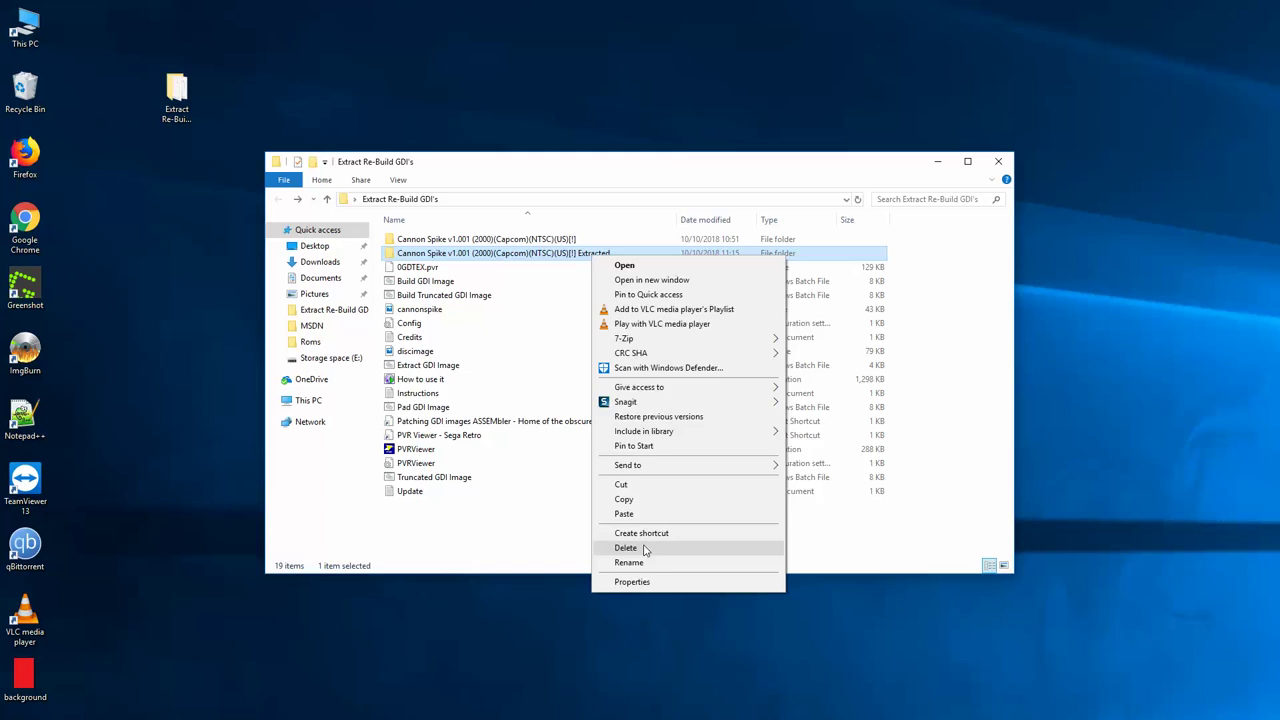
{"action": "left_click", "coordinate": [646, 548]}
{"action": "left_click", "coordinate": [539, 243]}
{"action": "double_click", "coordinate": [540, 243]}
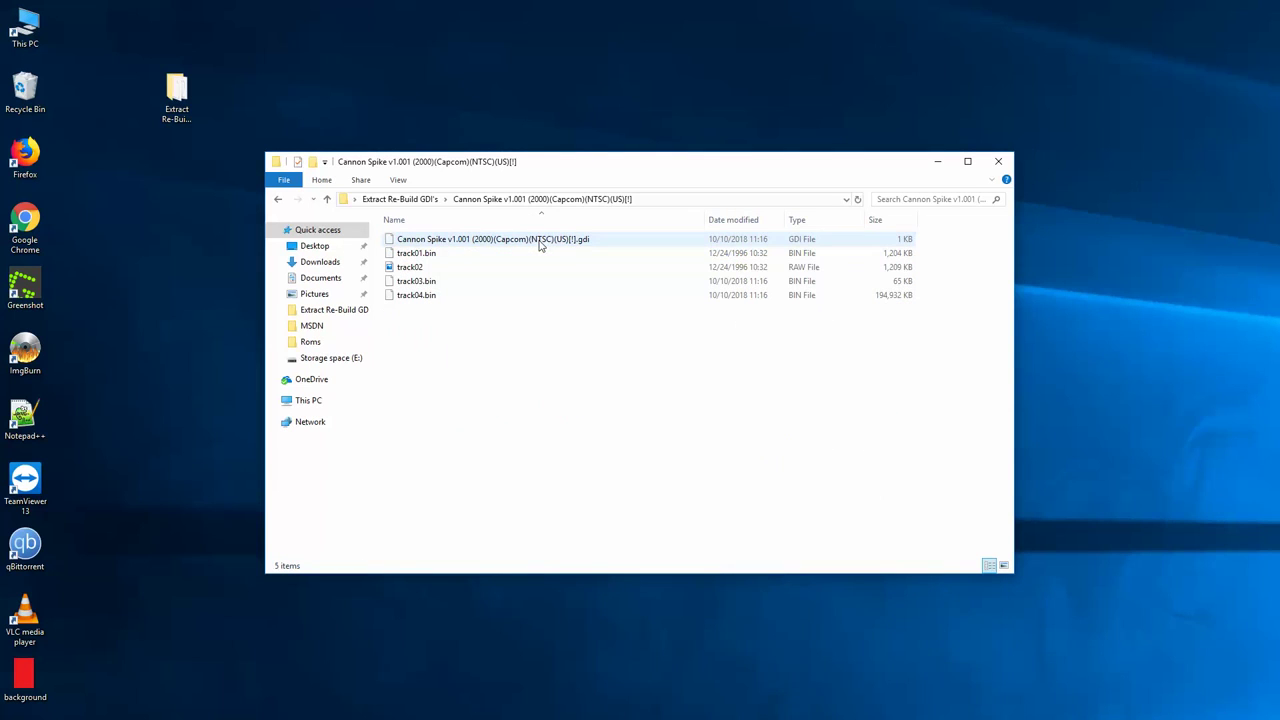
{"action": "left_click", "coordinate": [434, 304]}
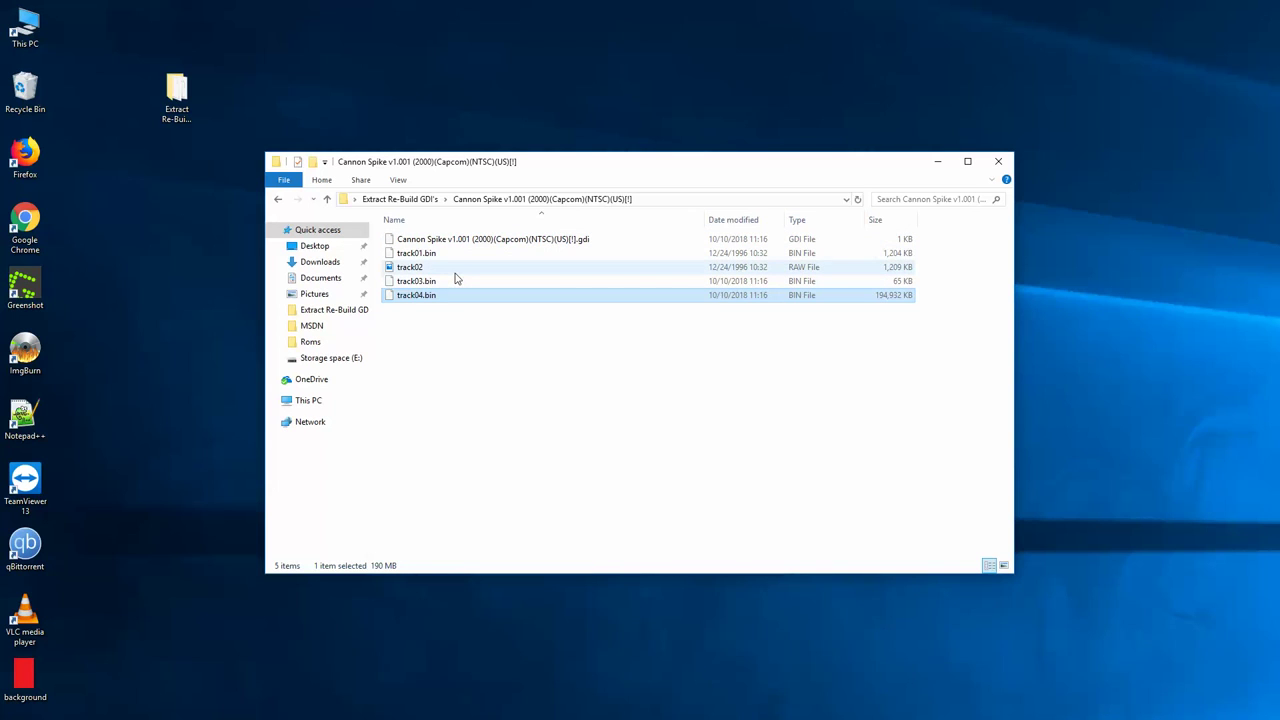
{"action": "left_click", "coordinate": [280, 200]}
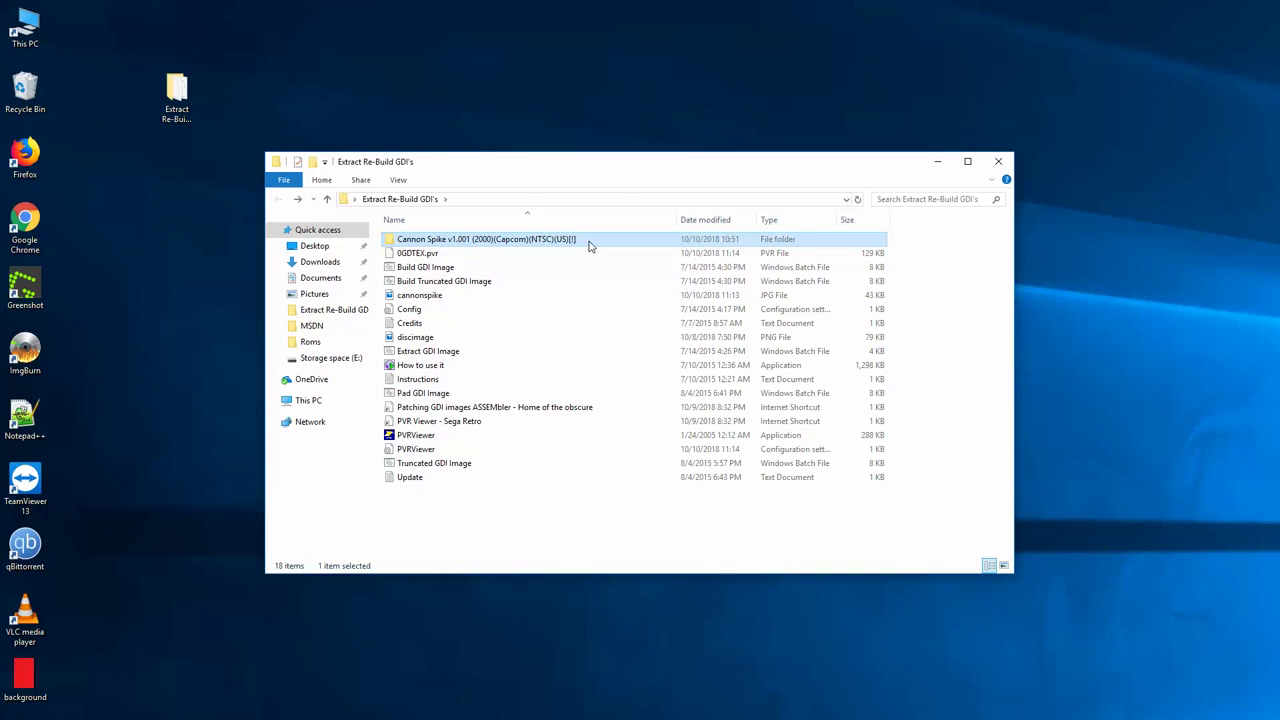
Step: Extract the rebuilt Cannon Spike image by dropping its folder onto Extract GDI Image
{"action": "double_click", "coordinate": [588, 243]}
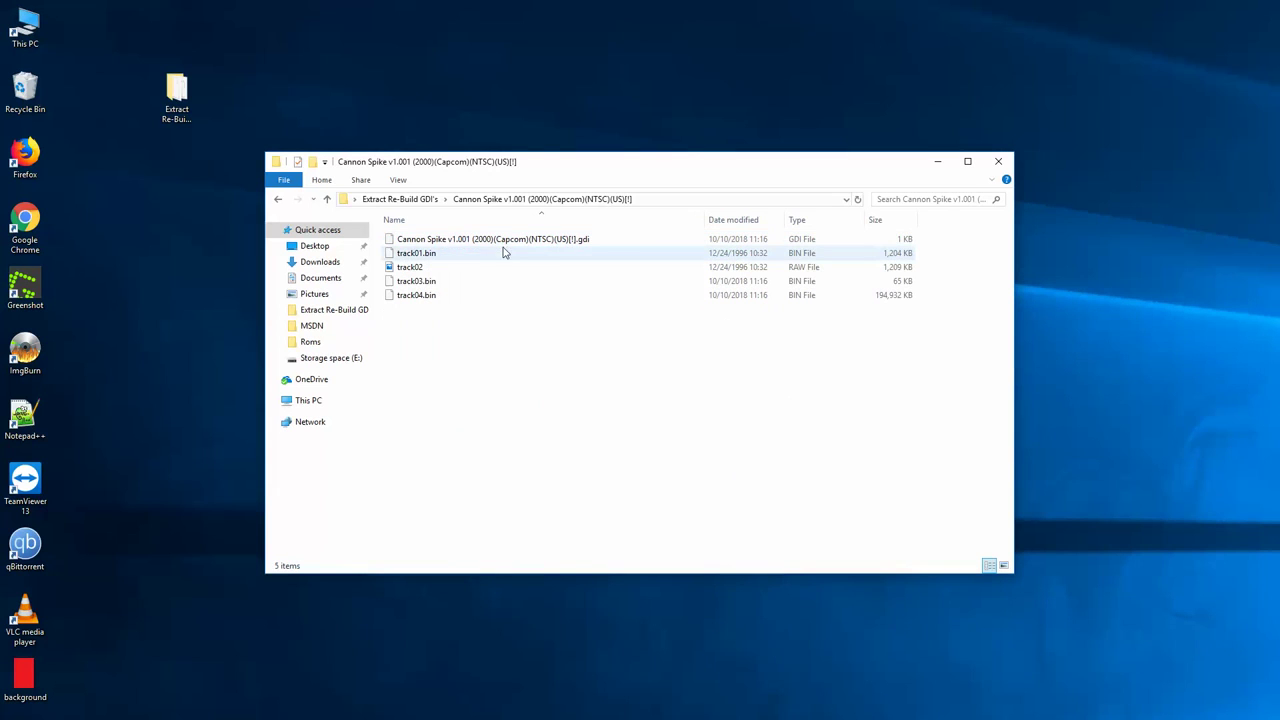
{"action": "left_click", "coordinate": [277, 200]}
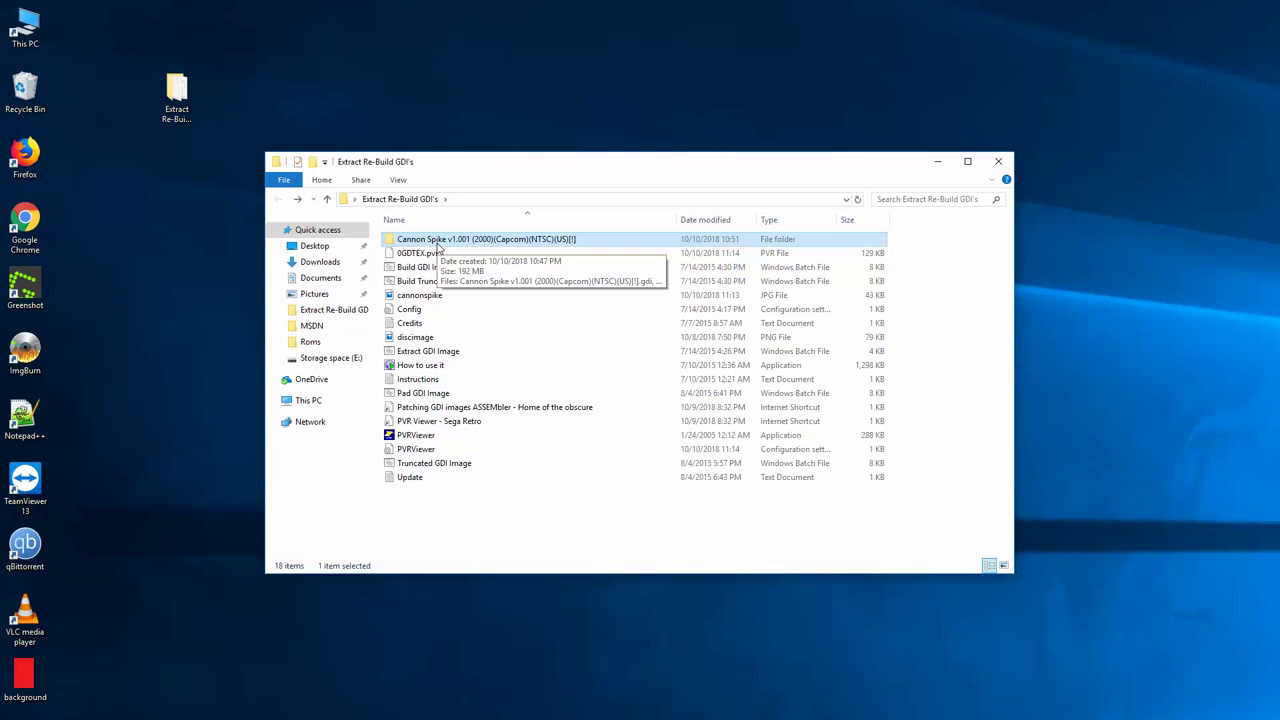
{"action": "left_click_drag", "start_coordinate": [437, 247], "coordinate": [486, 357]}
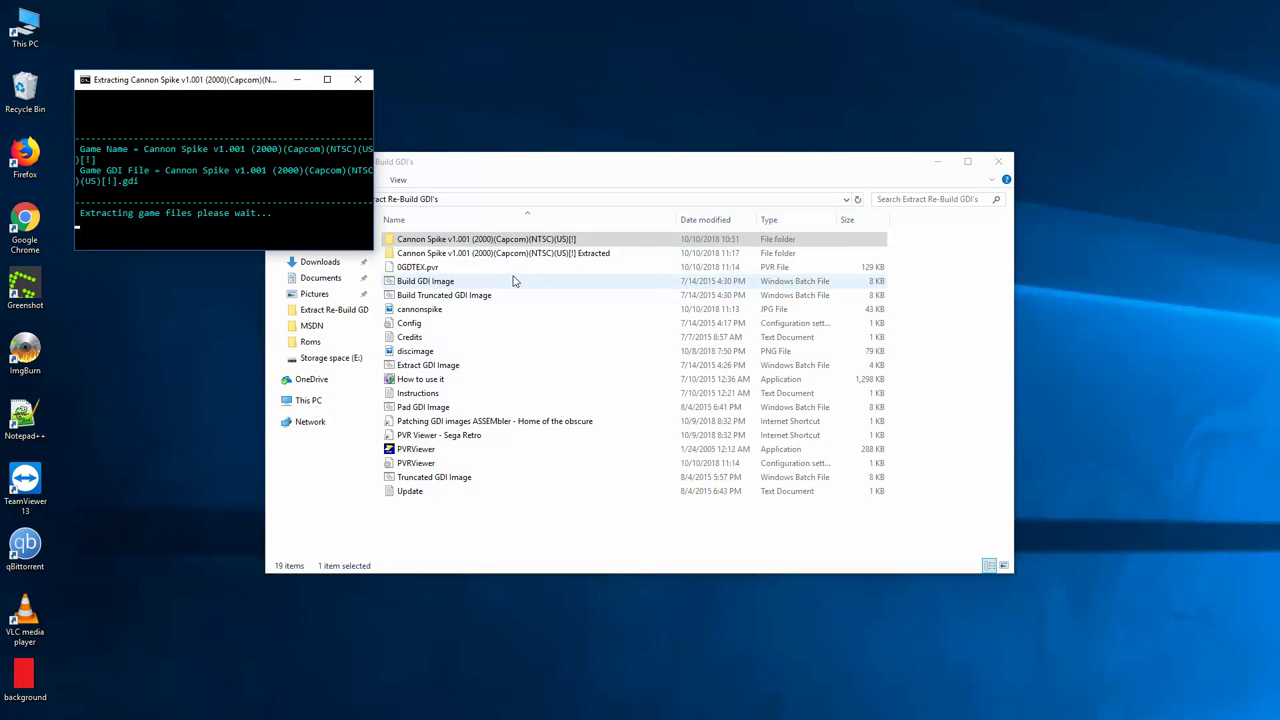
Step: Find 0GDTEX.PVR in the new Extracted folder, then go back and select the Cannon Spike folder
{"action": "left_click", "coordinate": [557, 255]}
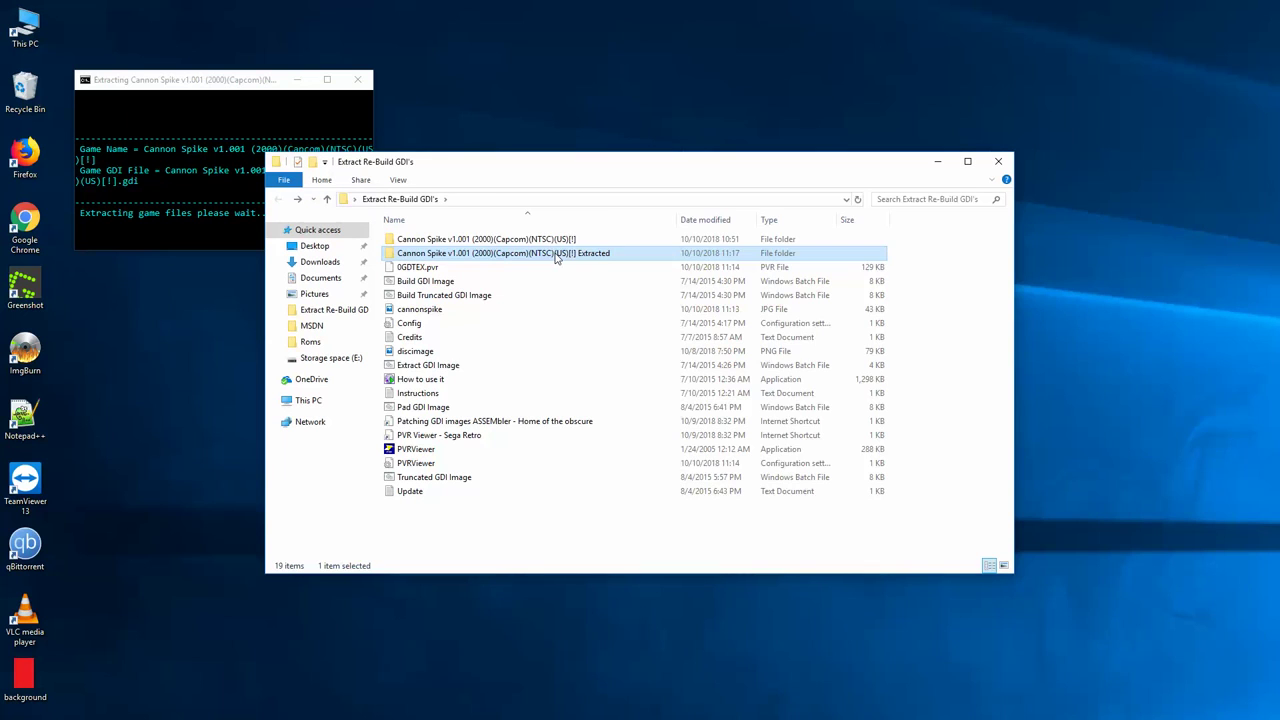
{"action": "double_click", "coordinate": [557, 255]}
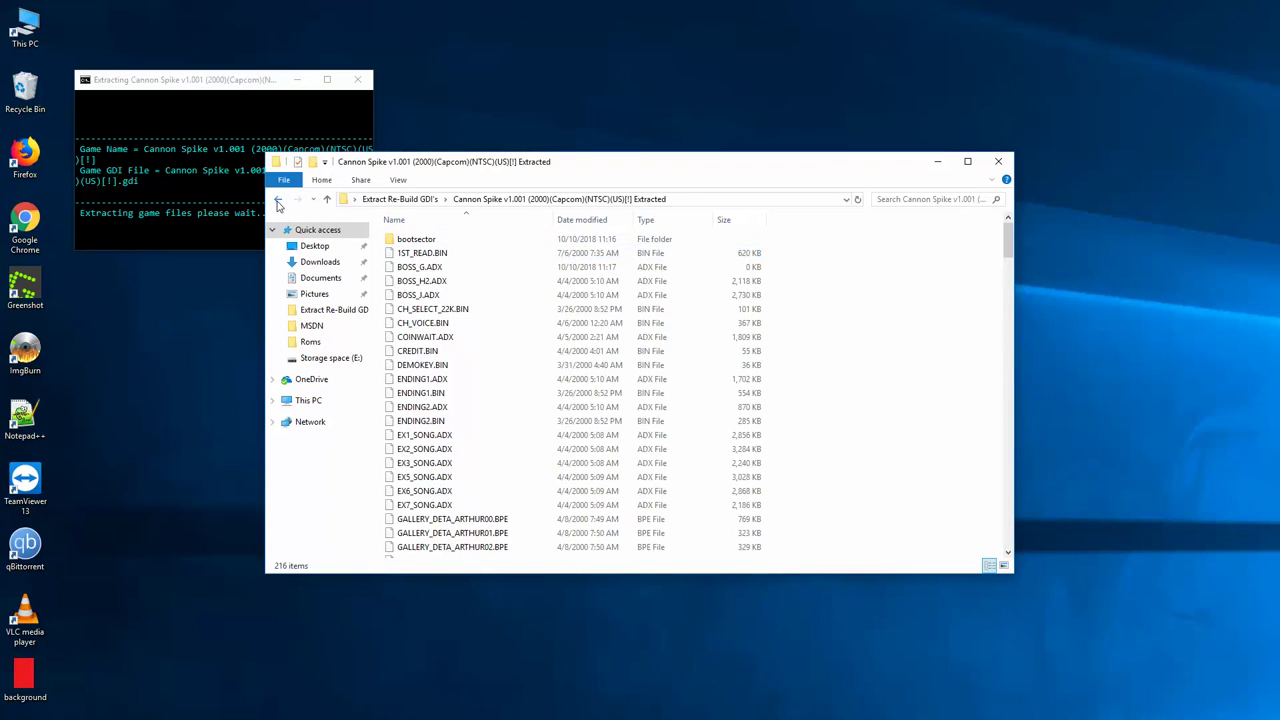
{"action": "left_click", "coordinate": [279, 202]}
{"action": "double_click", "coordinate": [425, 255]}
{"action": "left_click", "coordinate": [425, 256]}
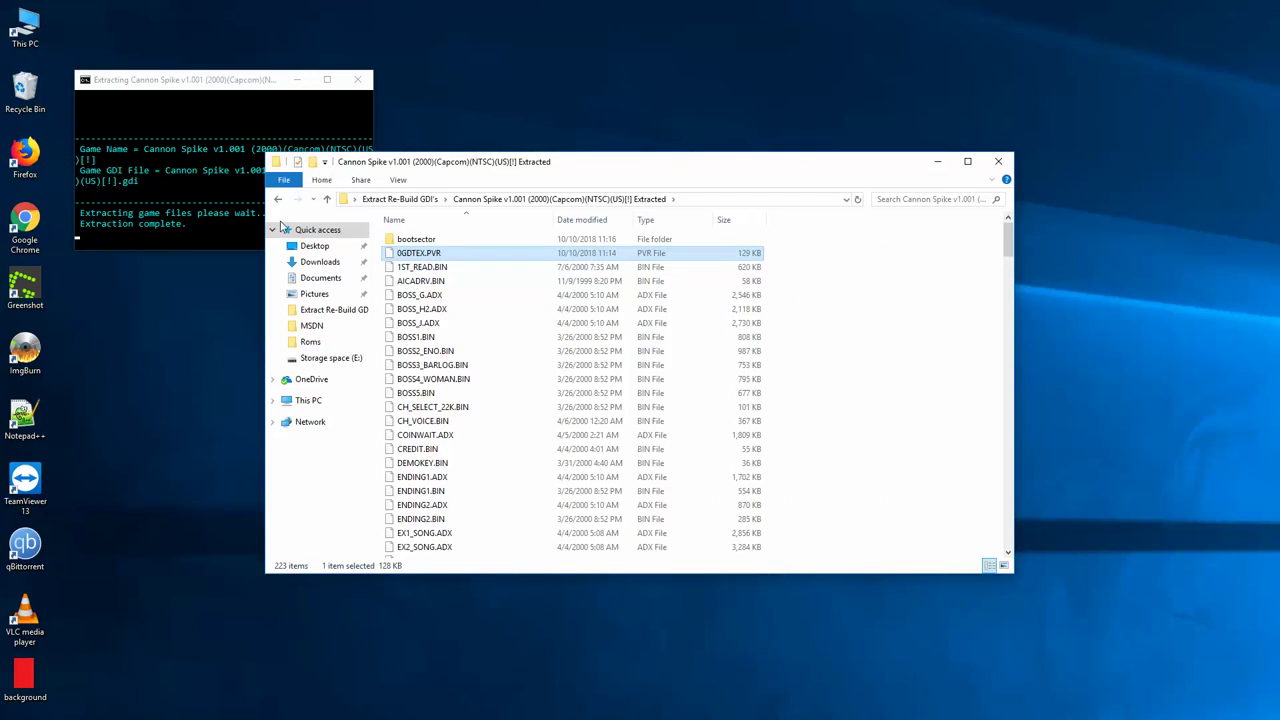
{"action": "left_click", "coordinate": [279, 201]}
{"action": "left_click", "coordinate": [436, 241]}
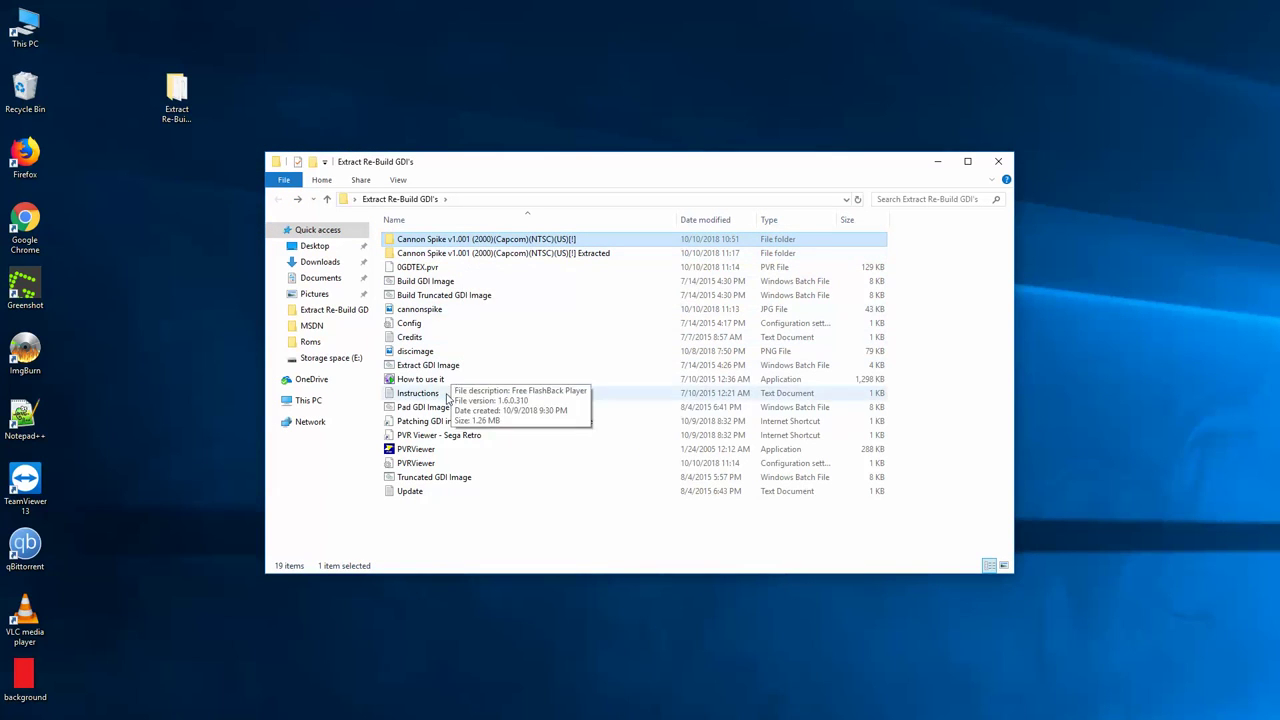
Step: In PVR Viewer, preview the re-extracted Cannon Spike 0GDTEX.PVR as the 256 × 256 cover, then close the viewer
{"action": "left_click", "coordinate": [440, 453]}
{"action": "double_click", "coordinate": [440, 455]}
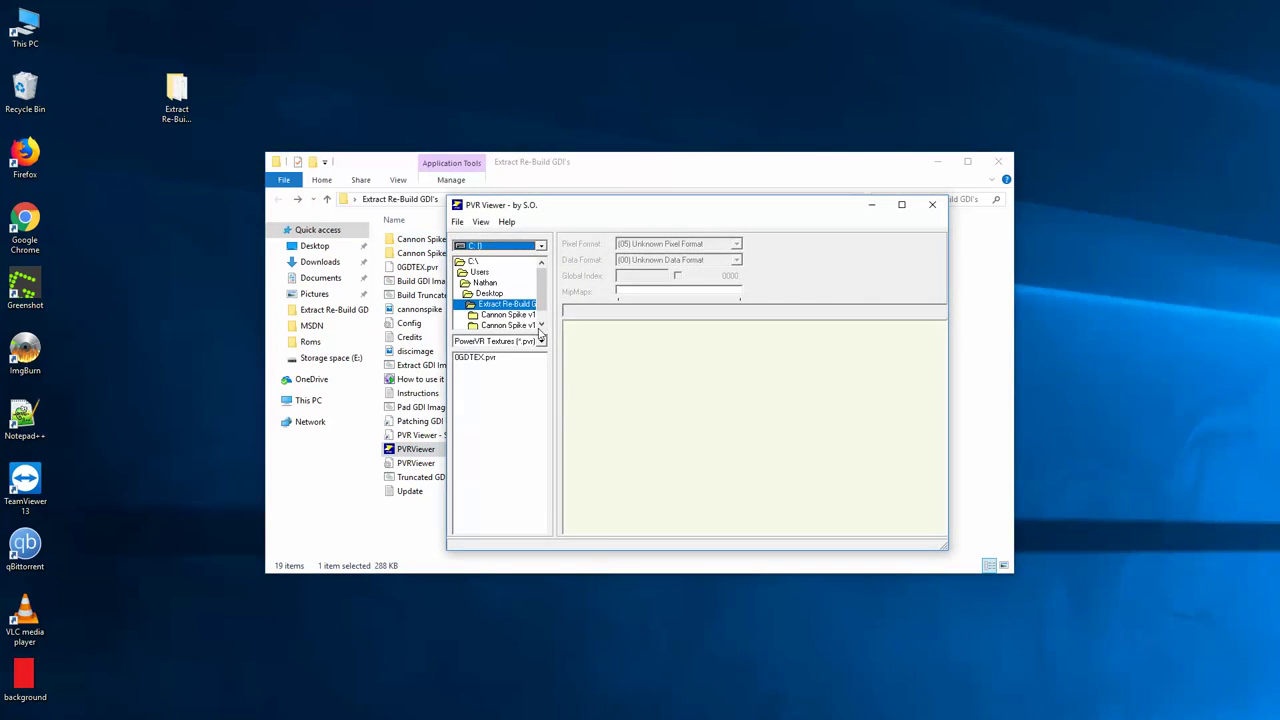
{"action": "left_click", "coordinate": [530, 328]}
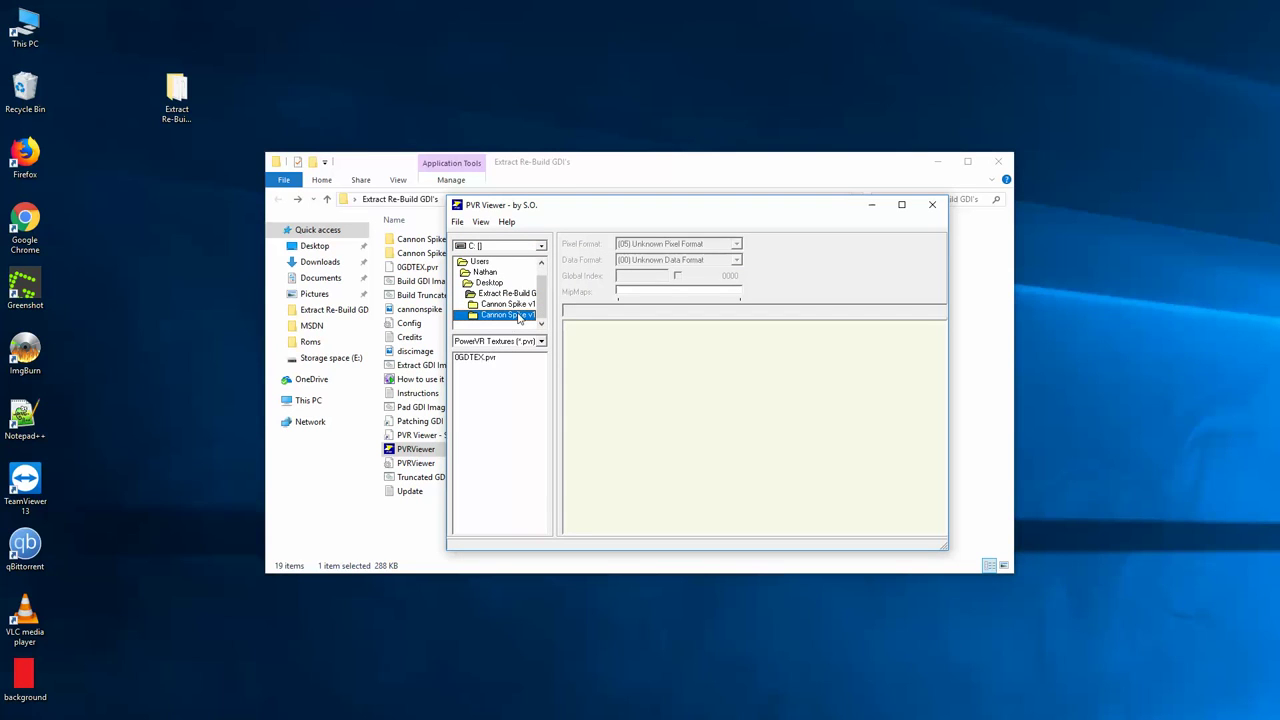
{"action": "left_click", "coordinate": [494, 359]}
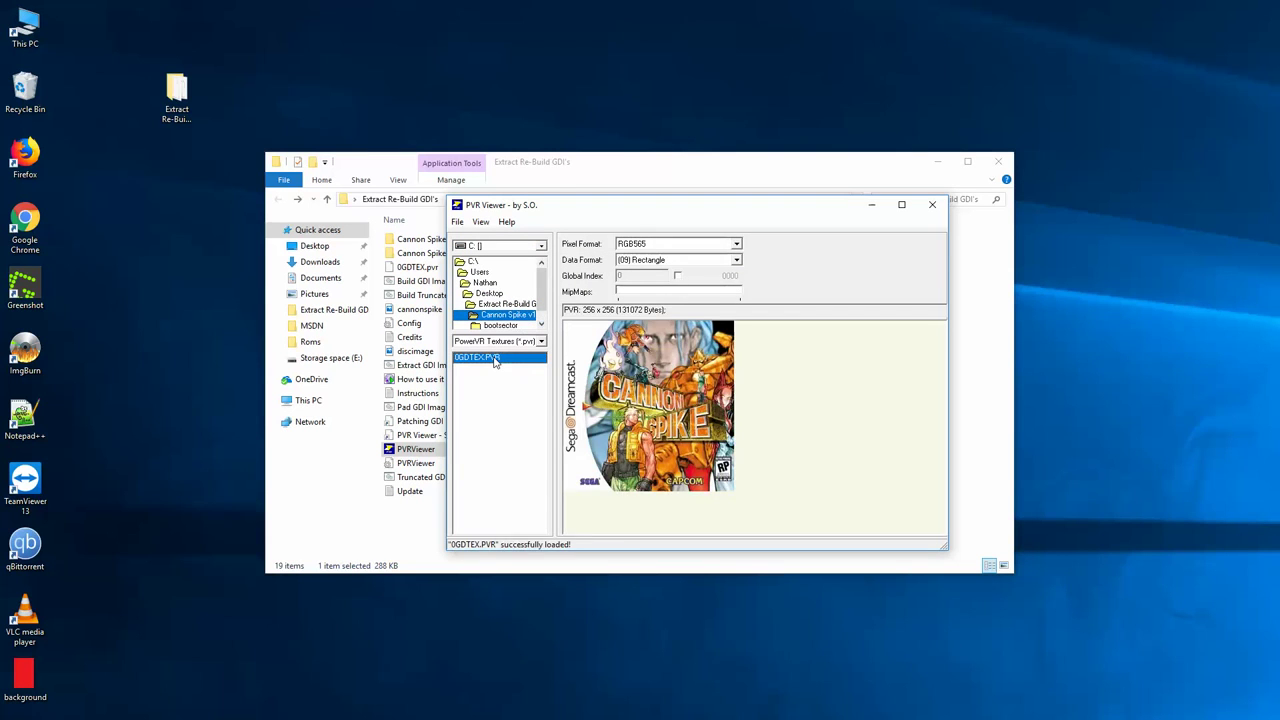
{"action": "left_click", "coordinate": [932, 205]}
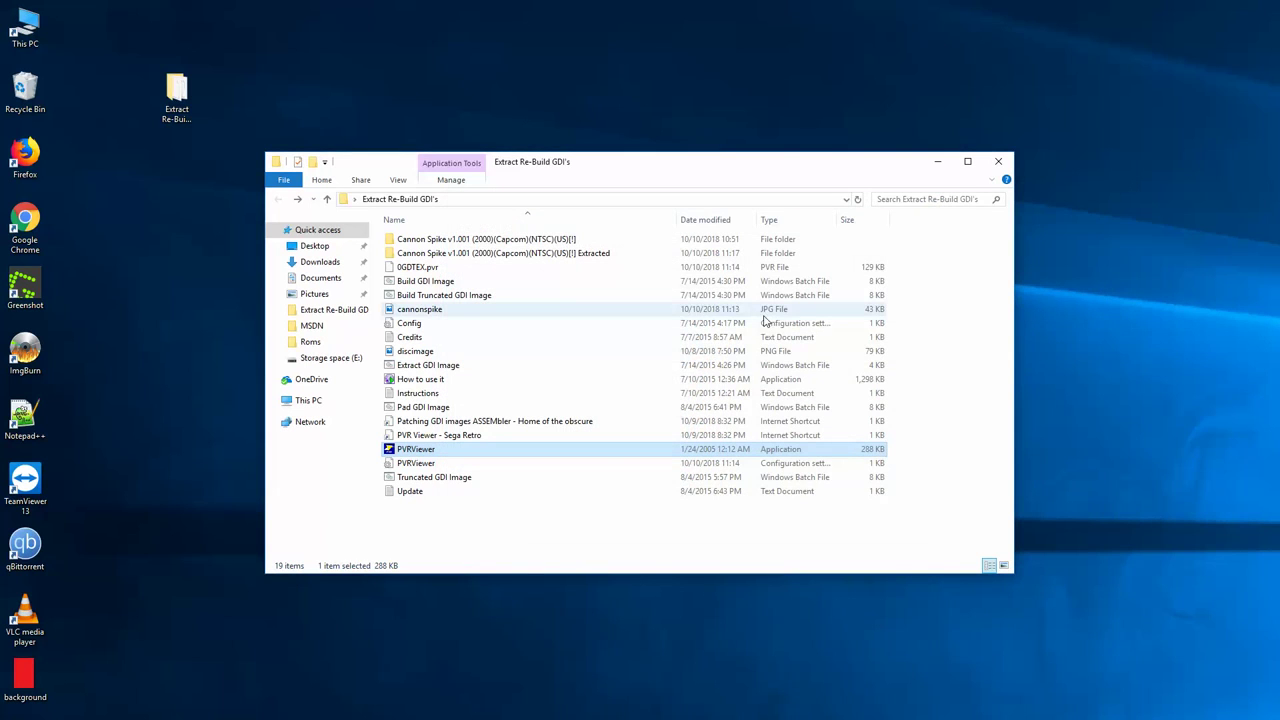
Step: Delete the Extracted folder
{"action": "left_click", "coordinate": [585, 541]}
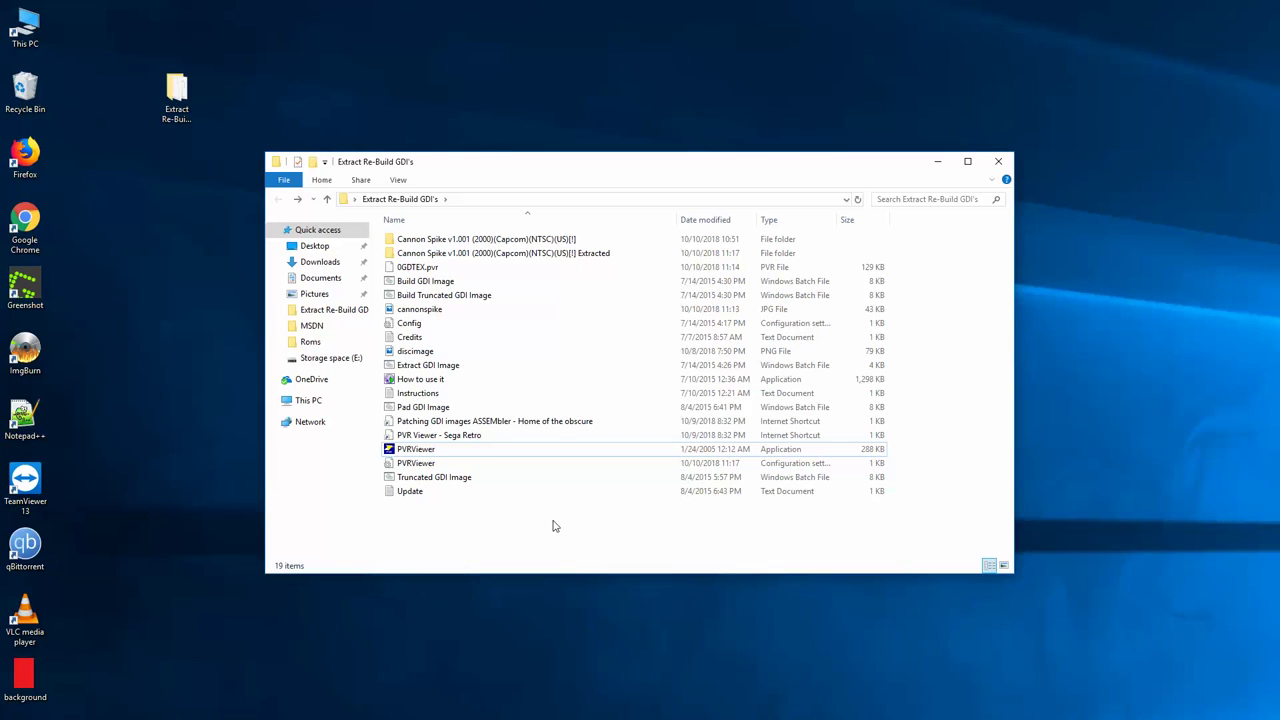
{"action": "right_click", "coordinate": [588, 256]}
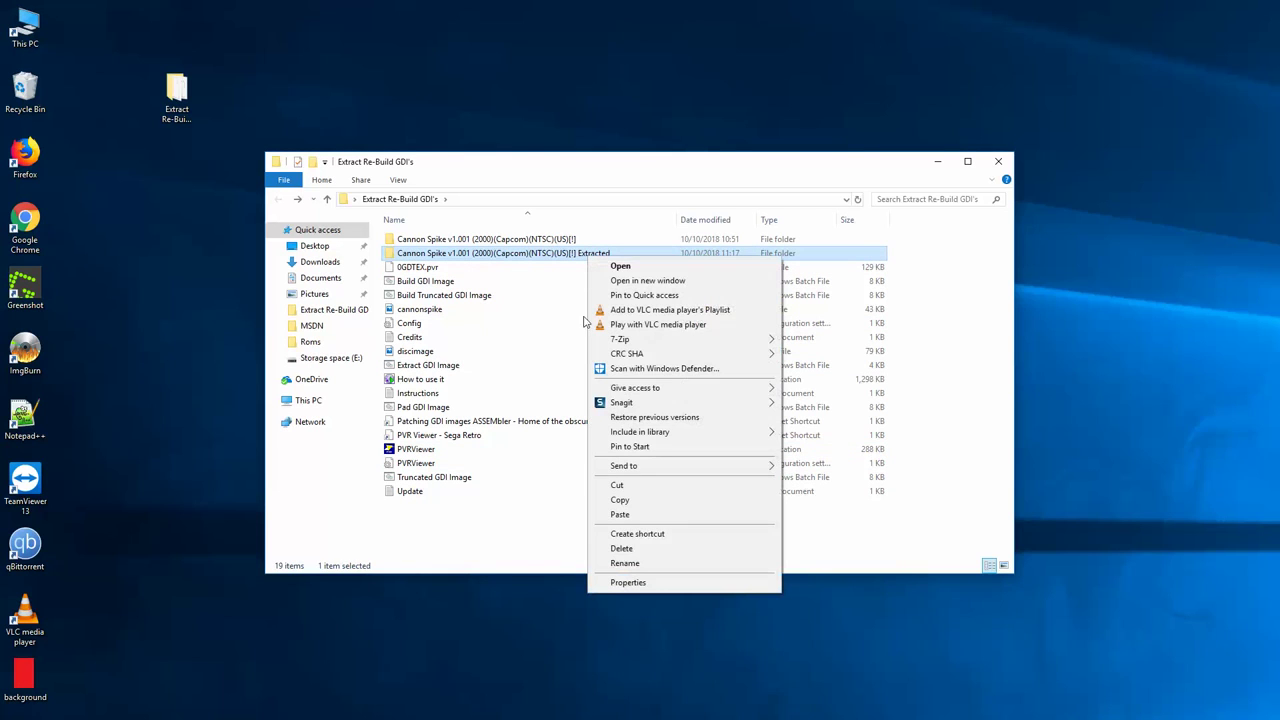
{"action": "left_click", "coordinate": [640, 550]}
Step: Cut the Cannon Spike v1.001 folder and paste it onto the desktop
{"action": "right_click", "coordinate": [494, 239]}
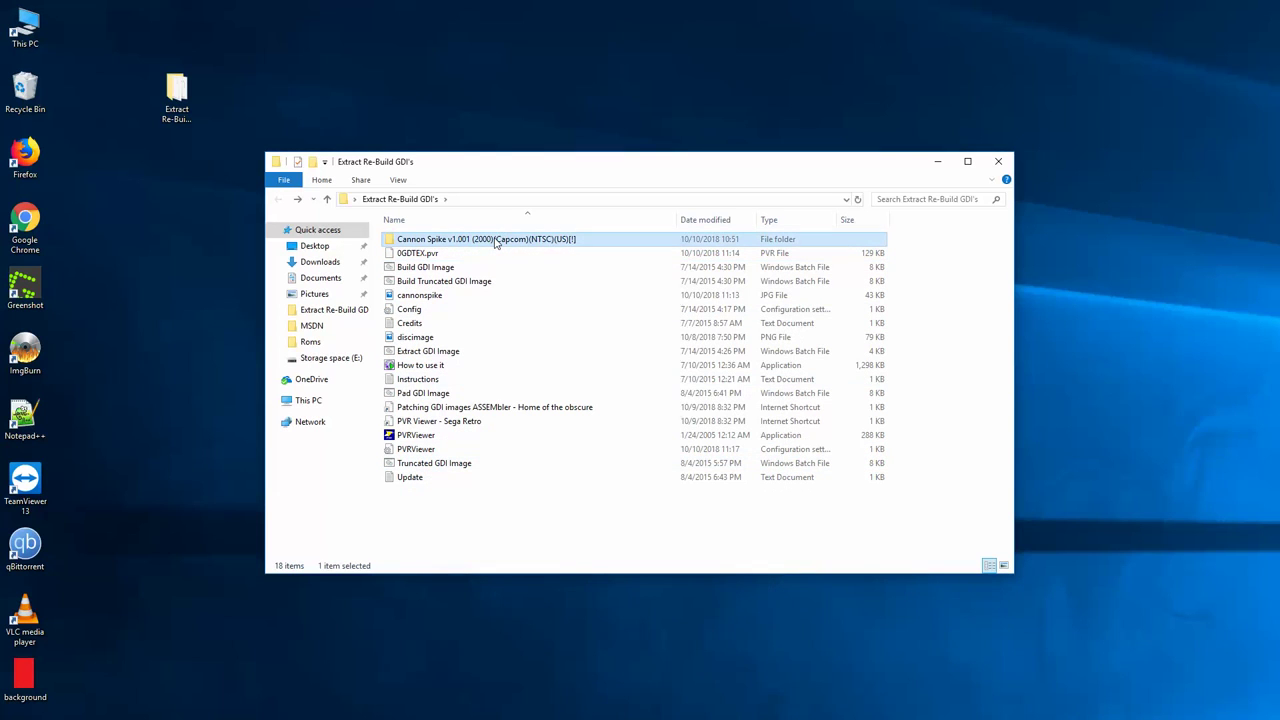
{"action": "left_click", "coordinate": [530, 467]}
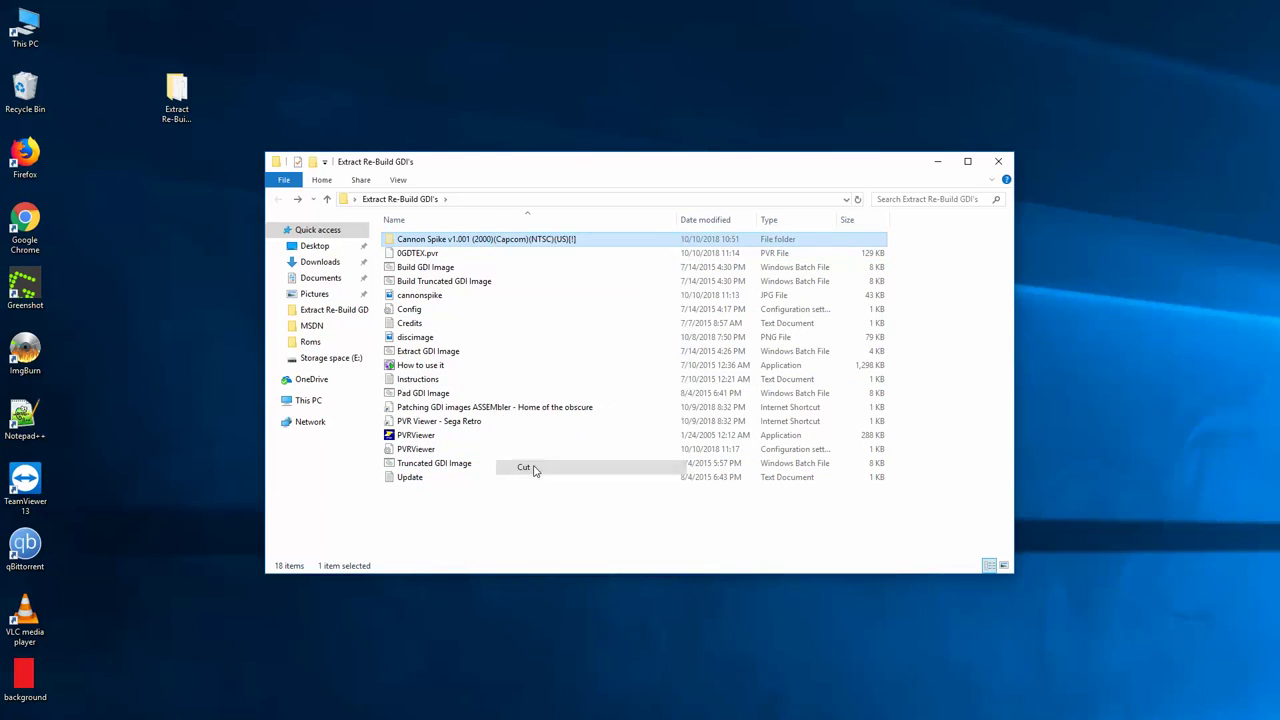
{"action": "right_click", "coordinate": [508, 121]}
{"action": "left_click", "coordinate": [556, 178]}
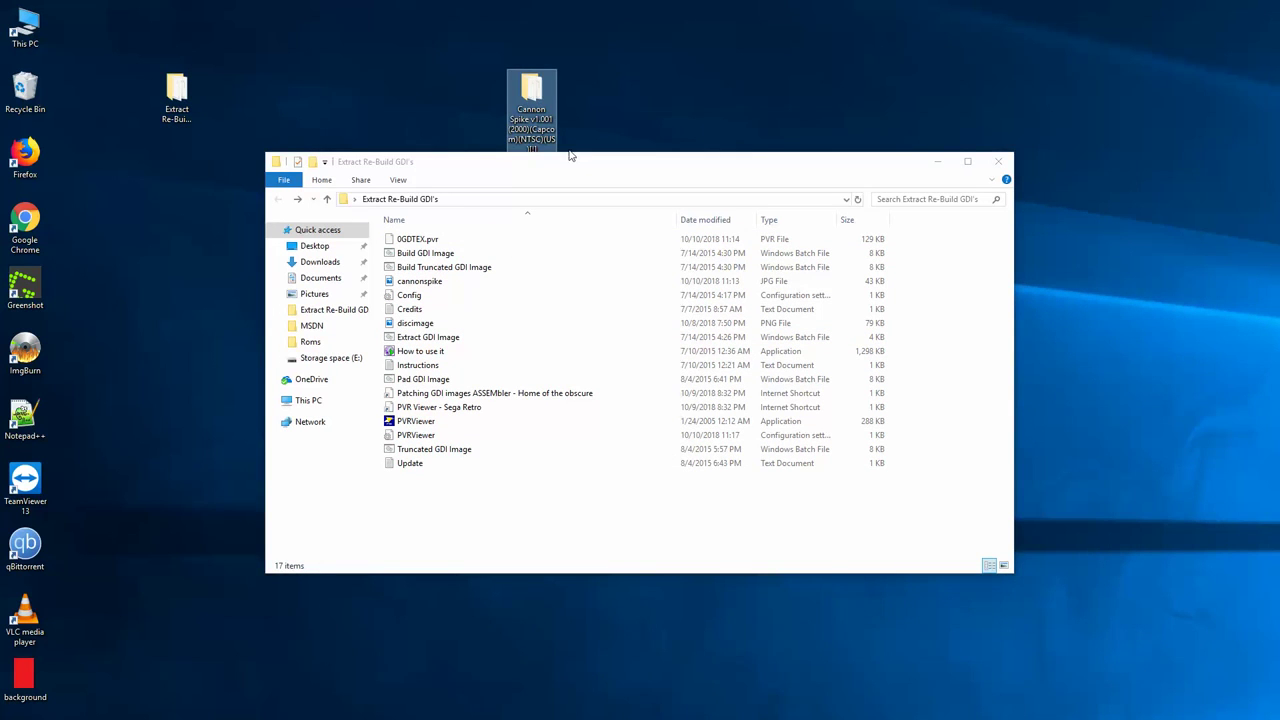
Step: Open the Cannon Spike folder on the desktop to check its contents, then select it
{"action": "left_click_drag", "start_coordinate": [580, 164], "coordinate": [594, 256]}
{"action": "double_click", "coordinate": [530, 108]}
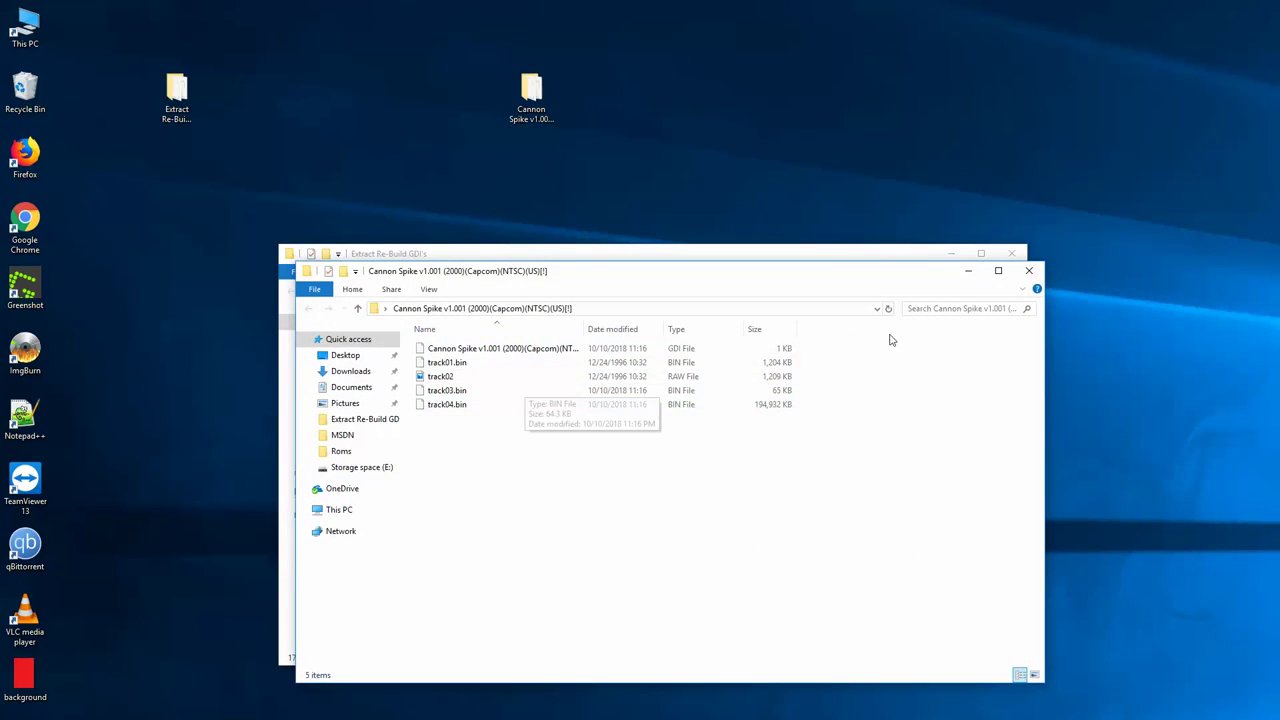
{"action": "left_click", "coordinate": [1029, 270]}
{"action": "left_click", "coordinate": [544, 92]}
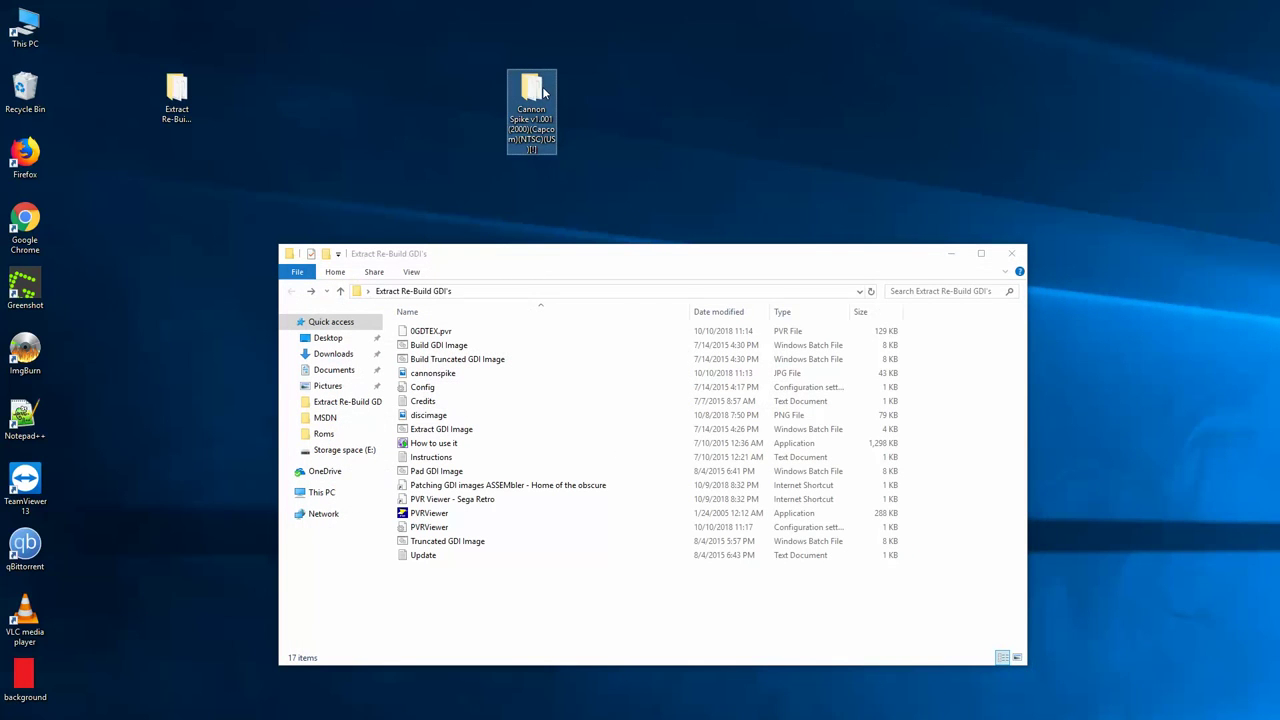